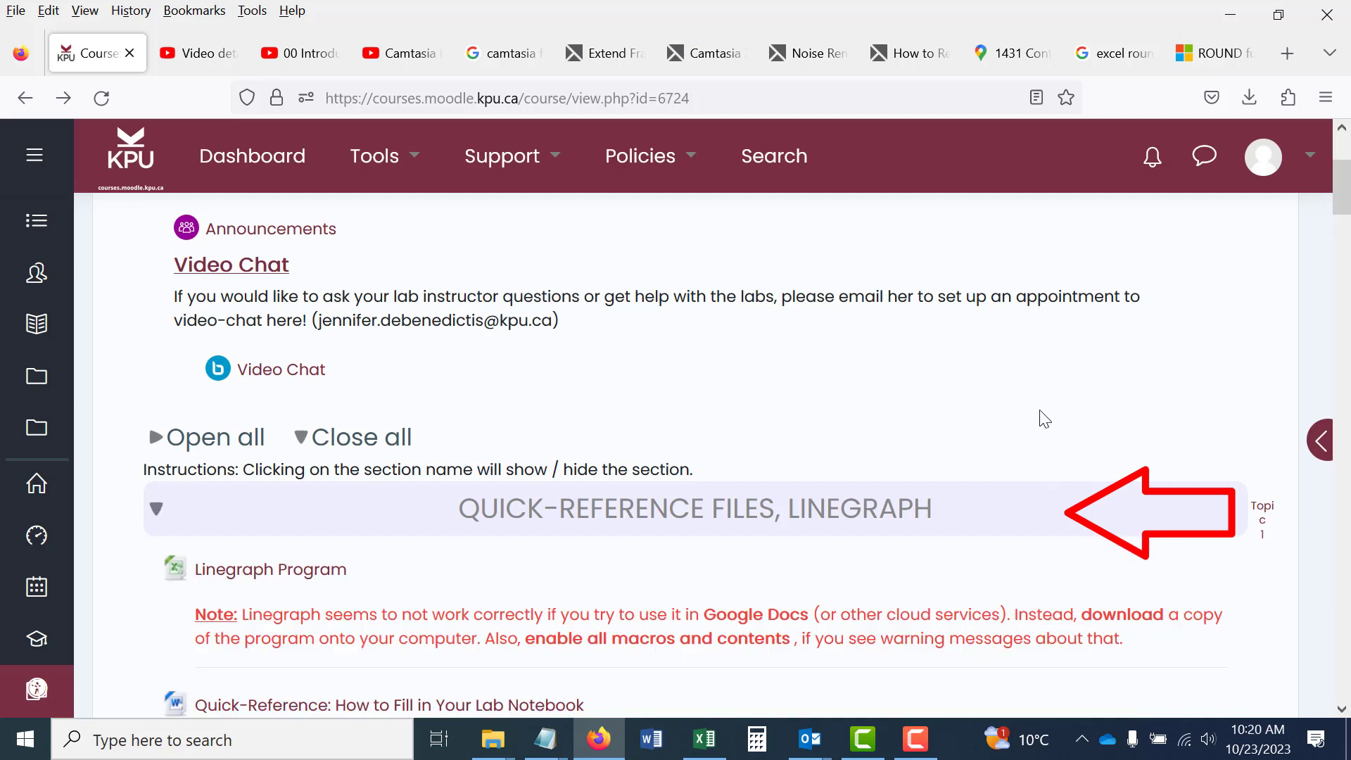
Open the Linegraph Program file from the course's quick-reference section in Excel and enable its editing and macro content.
{"action": "scroll", "coordinate": [1040, 416], "scroll_direction": "down", "scroll_amount": 3}
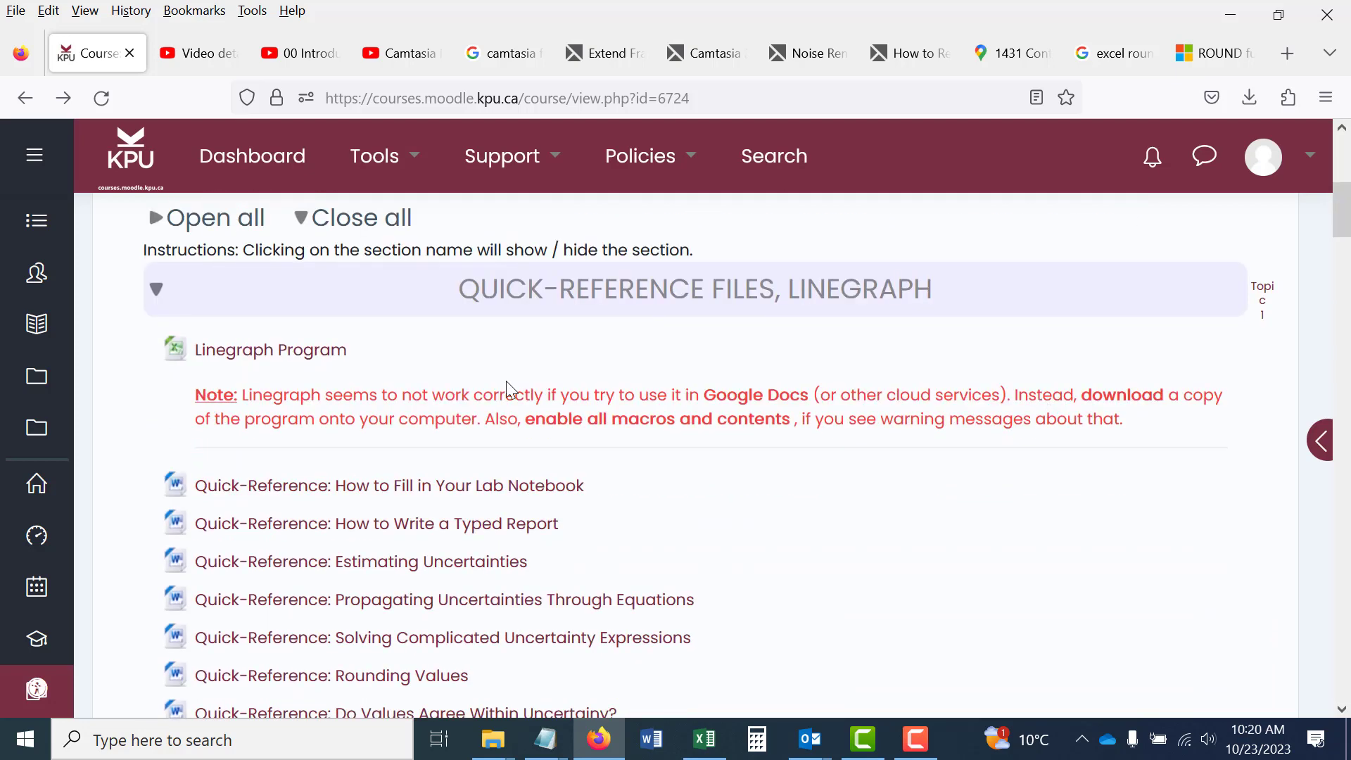
{"action": "left_click", "coordinate": [321, 356]}
{"action": "left_click", "coordinate": [940, 151]}
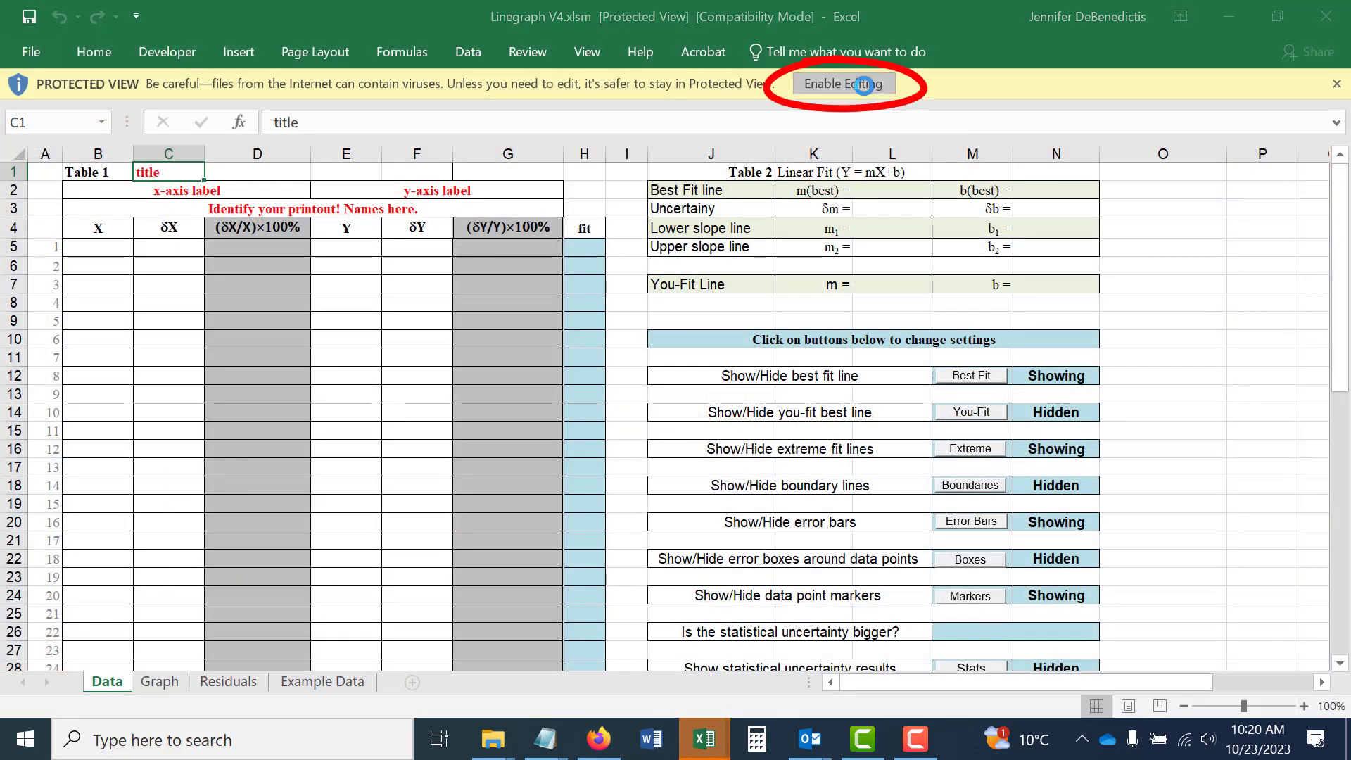
{"action": "left_click", "coordinate": [864, 85]}
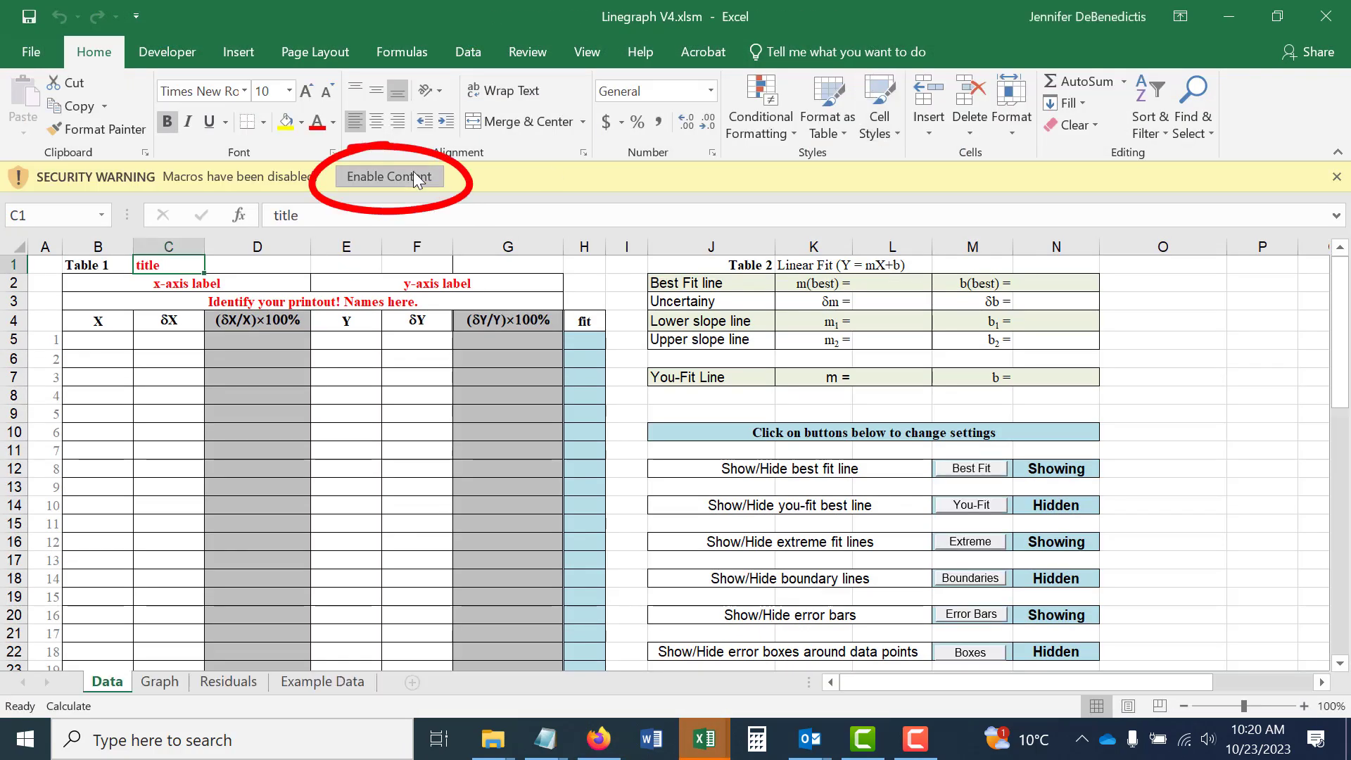
{"action": "left_click", "coordinate": [412, 171]}
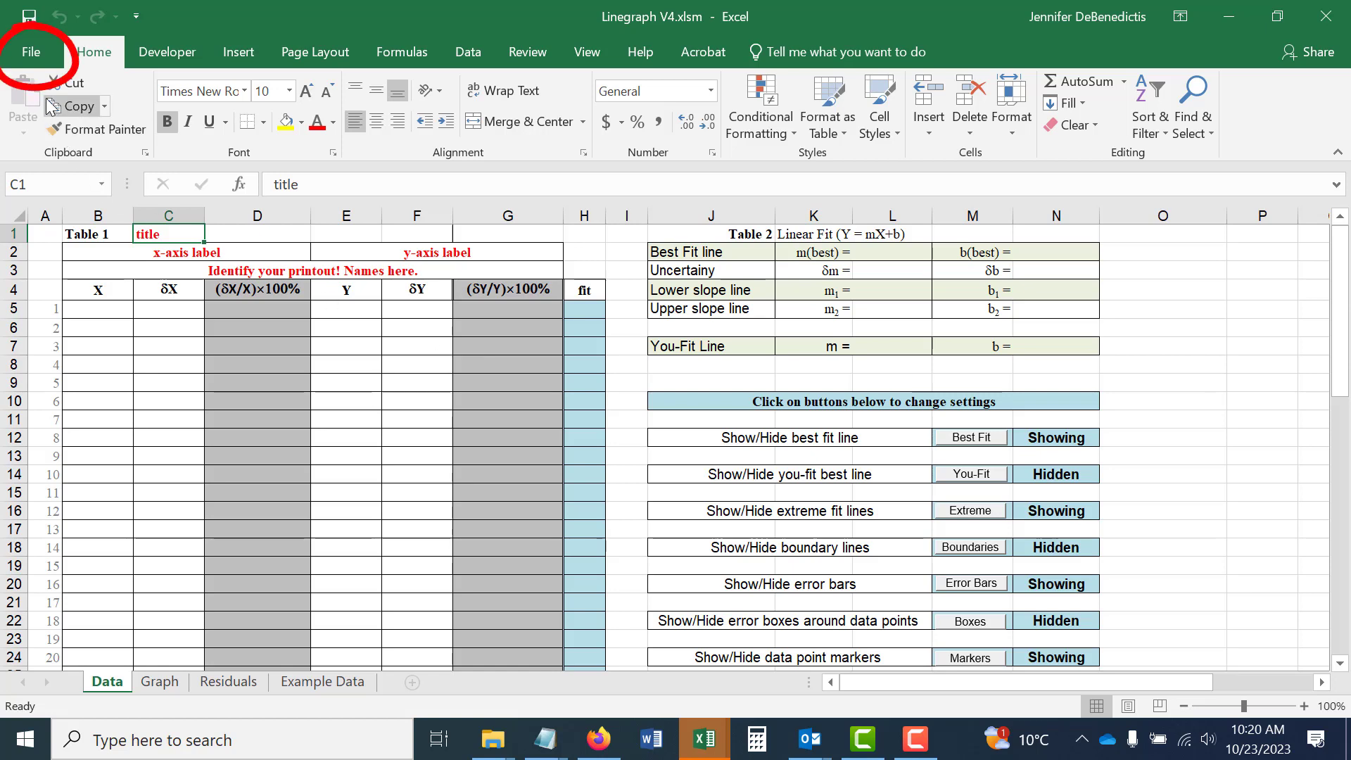
Save the workbook as Linegraph V4.xlsm, a macro-enabled workbook, in the Temporary folder under Documents.
{"action": "left_click", "coordinate": [31, 51]}
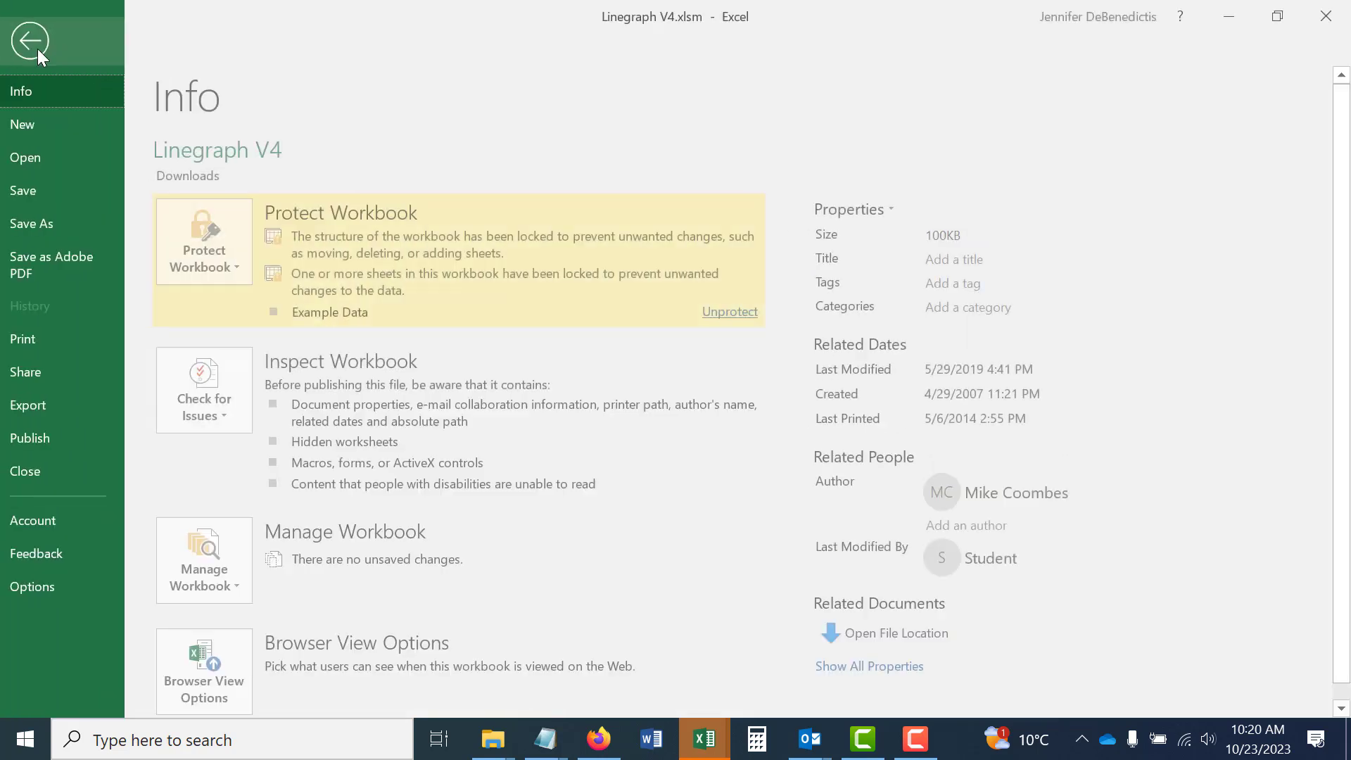
{"action": "left_click", "coordinate": [38, 223]}
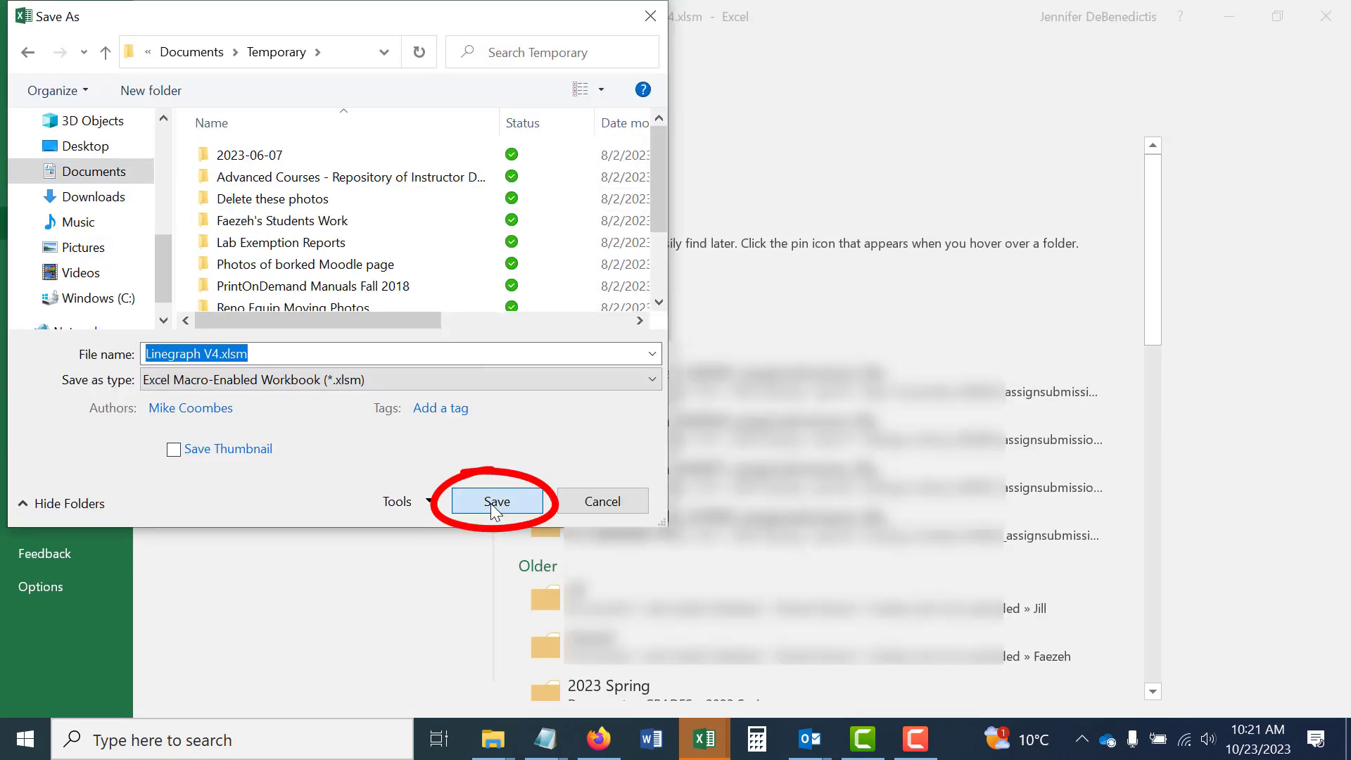
{"action": "key", "text": "Return"}
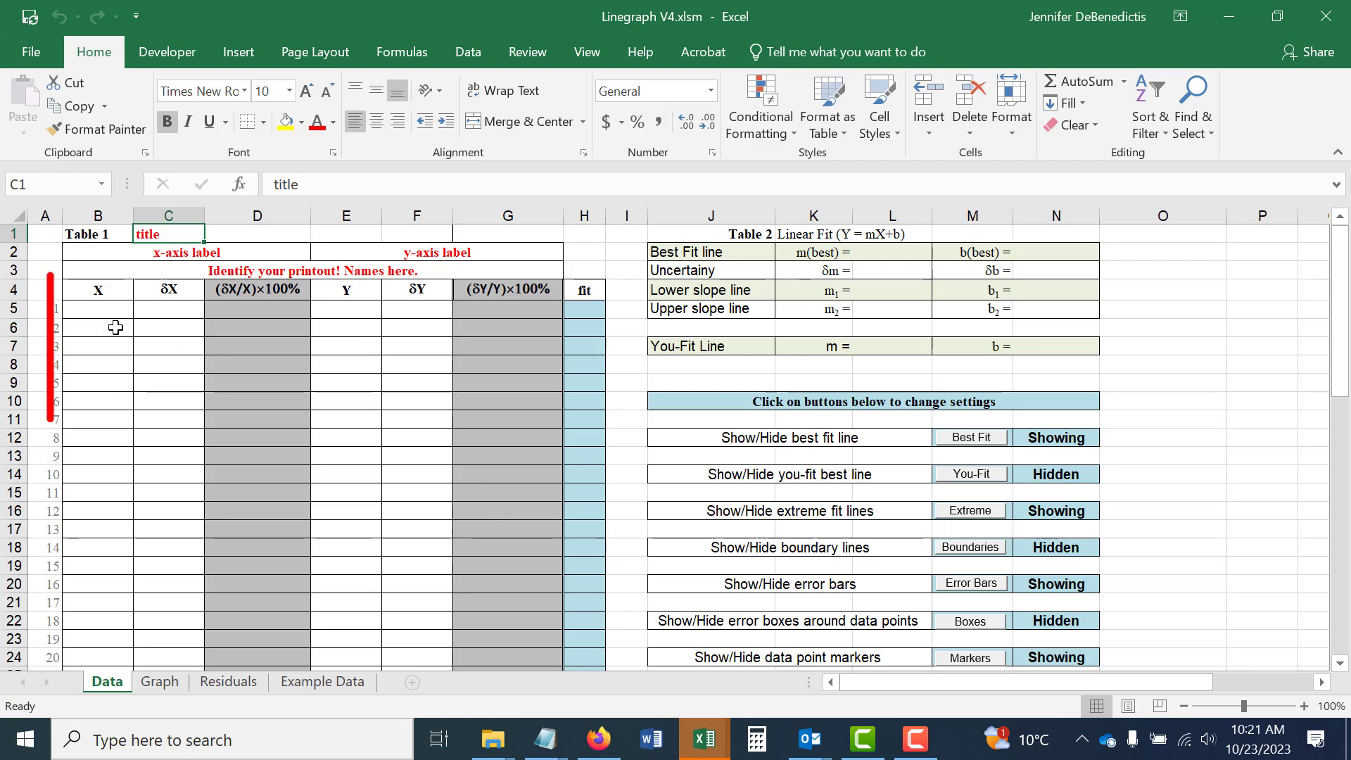
Examine the X, δX, Y and δY entry columns on the Data sheet and the chart on the Graph sheet.
{"action": "left_click", "coordinate": [98, 312]}
{"action": "left_click_drag", "start_coordinate": [99, 312], "coordinate": [169, 407]}
{"action": "left_click_drag", "start_coordinate": [346, 310], "coordinate": [412, 400]}
{"action": "left_click", "coordinate": [344, 499]}
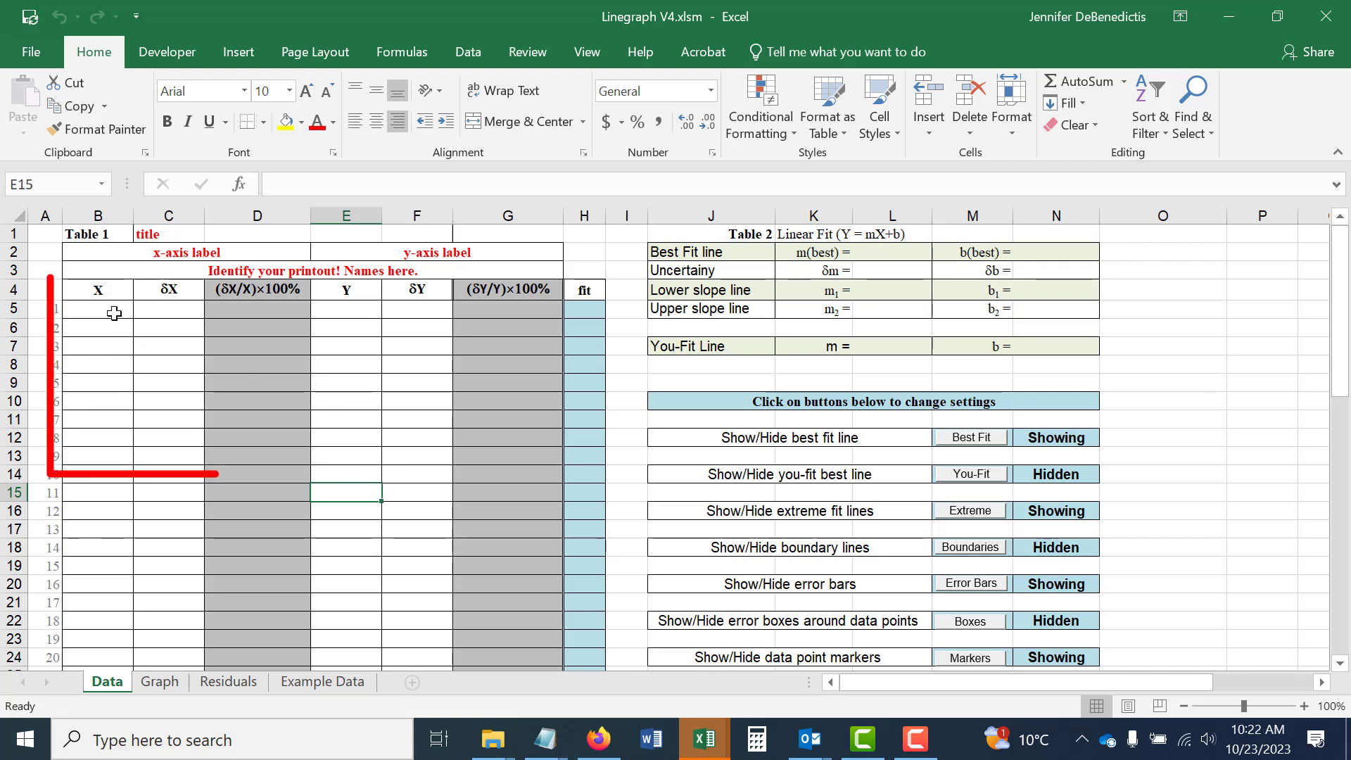
{"action": "mouse_move", "coordinate": [112, 310]}
{"action": "left_mouse_down"}
{"action": "mouse_move", "coordinate": [172, 383]}
{"action": "mouse_move", "coordinate": [169, 402]}
{"action": "left_mouse_up"}
{"action": "left_click_drag", "start_coordinate": [345, 314], "coordinate": [398, 431]}
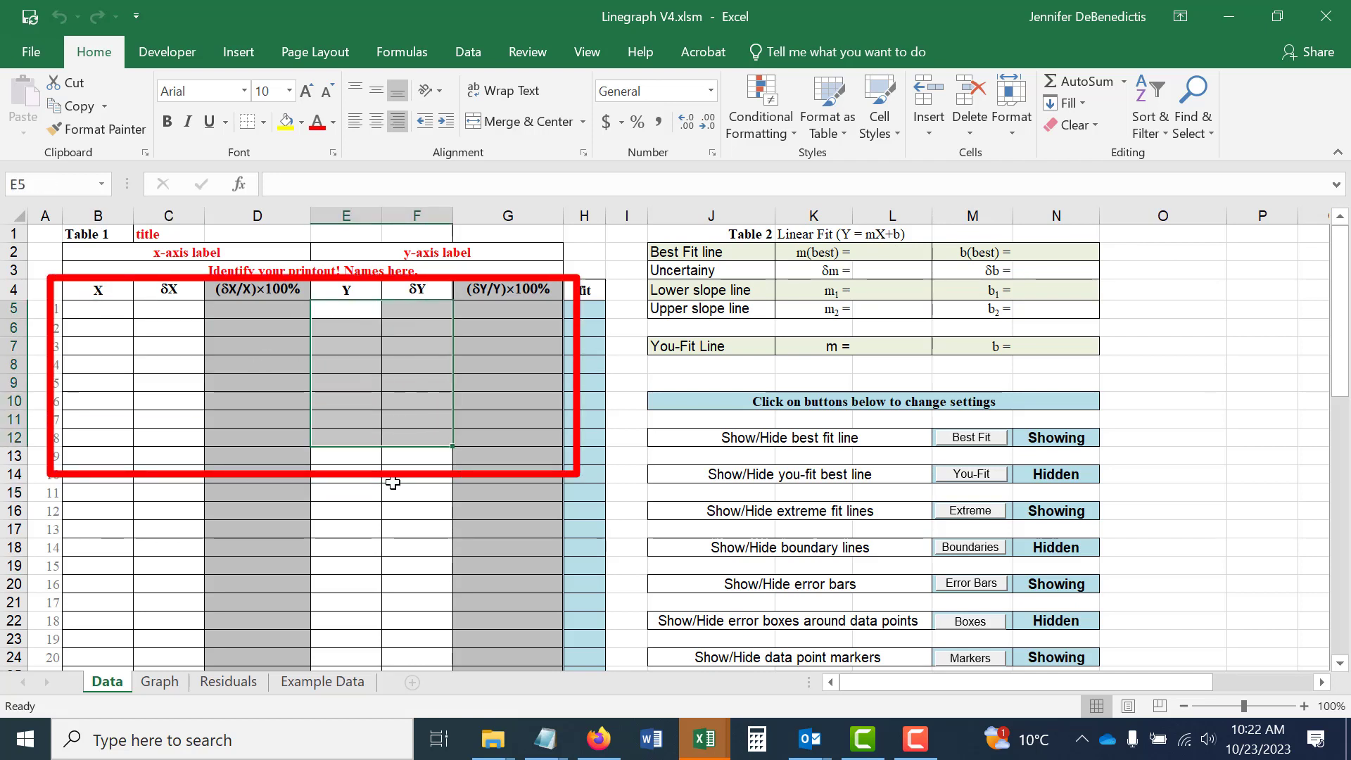
{"action": "left_click", "coordinate": [387, 468]}
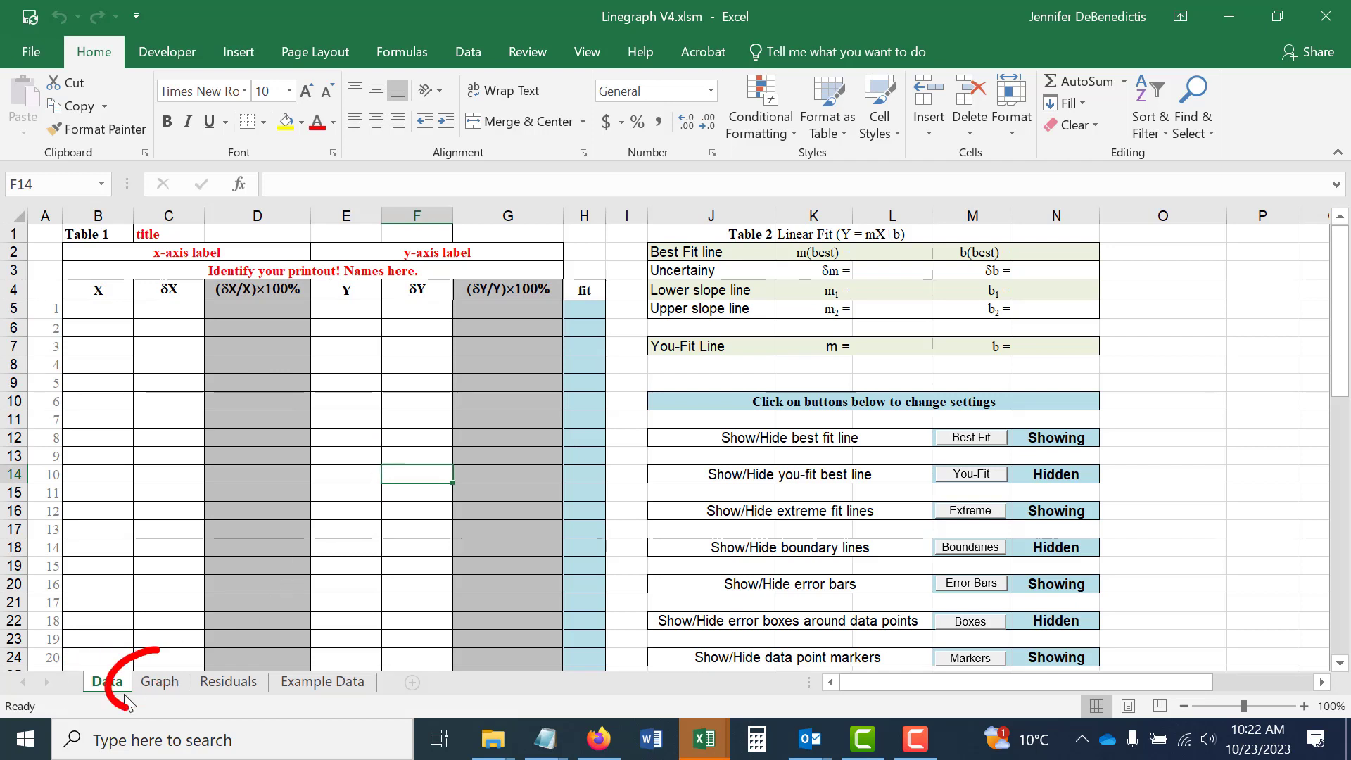
{"action": "left_click", "coordinate": [167, 683]}
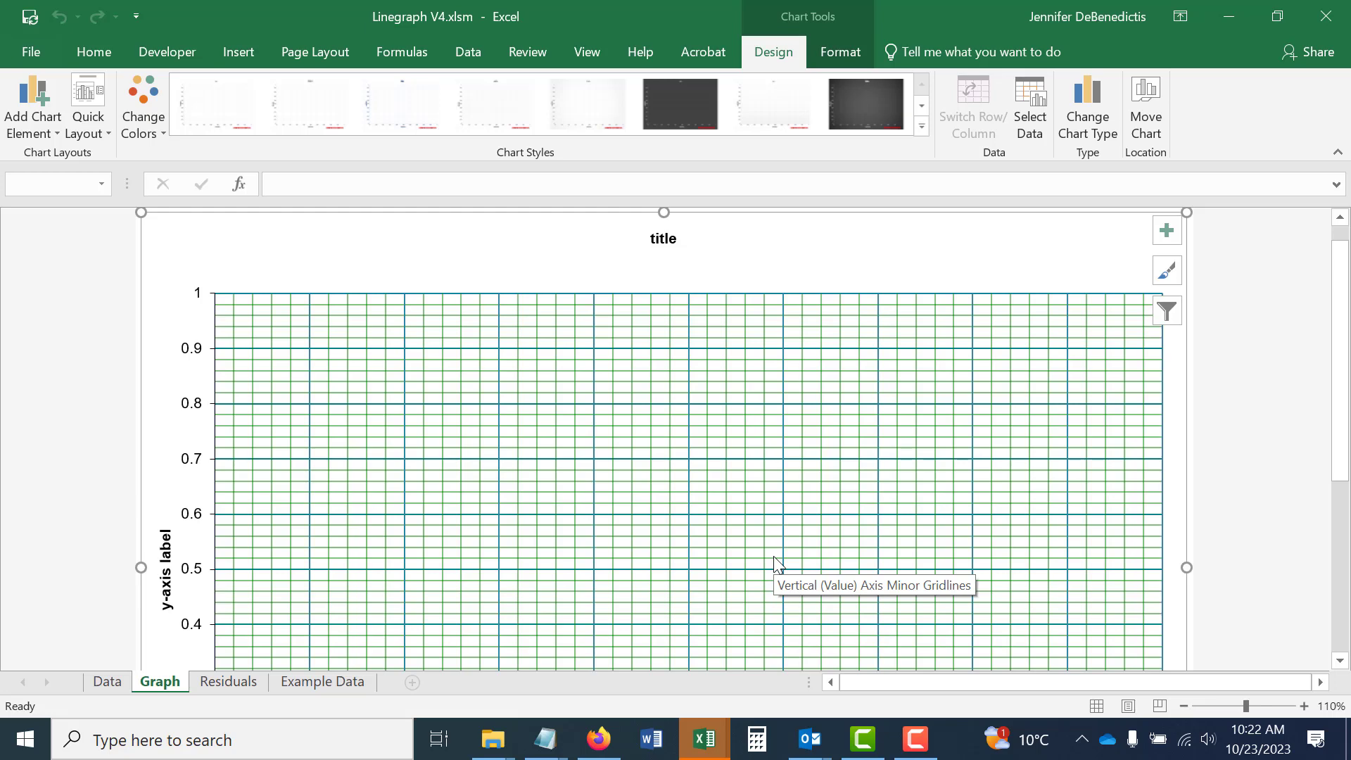
{"action": "left_click", "coordinate": [109, 682]}
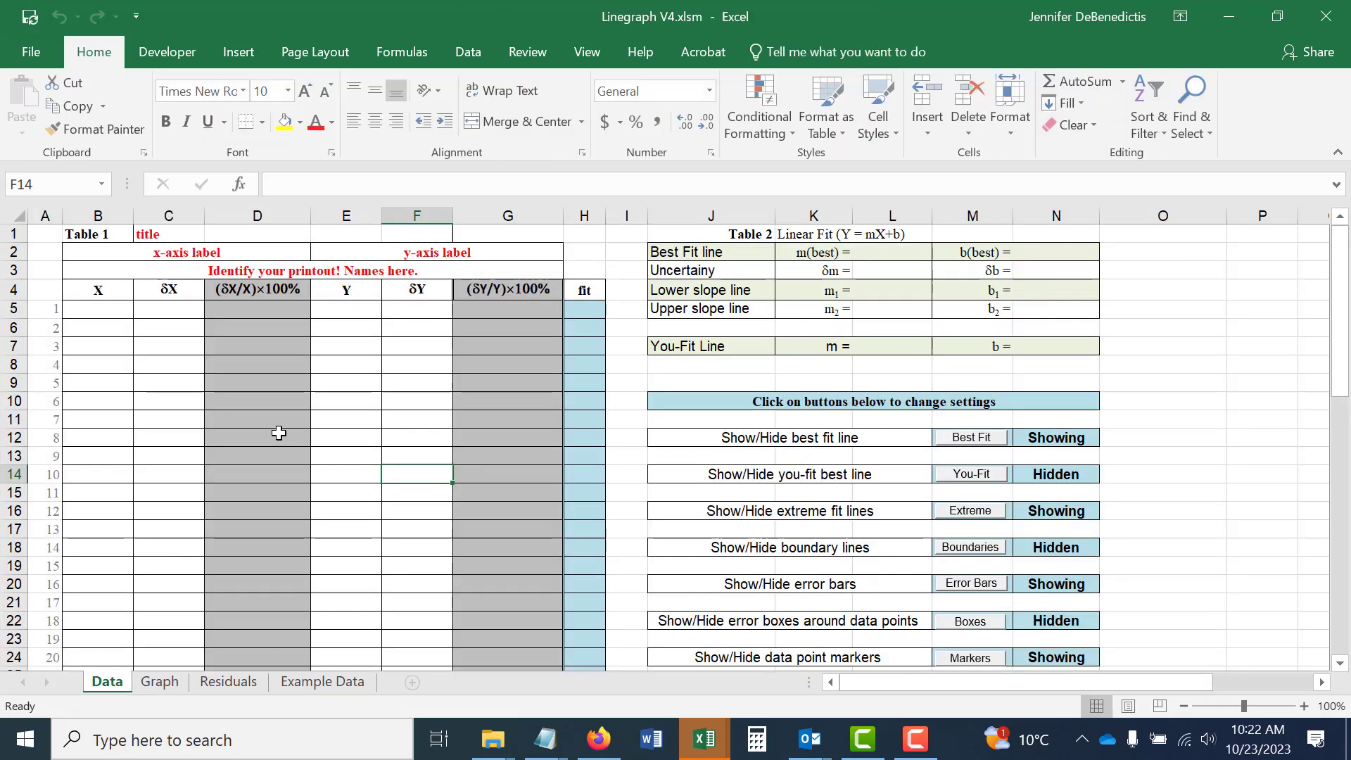
Enter X values 1 to 5 and Y values 5 to 25 in steps of 5, with a δX of 0.1 in all five rows.
{"action": "left_click", "coordinate": [106, 308]}
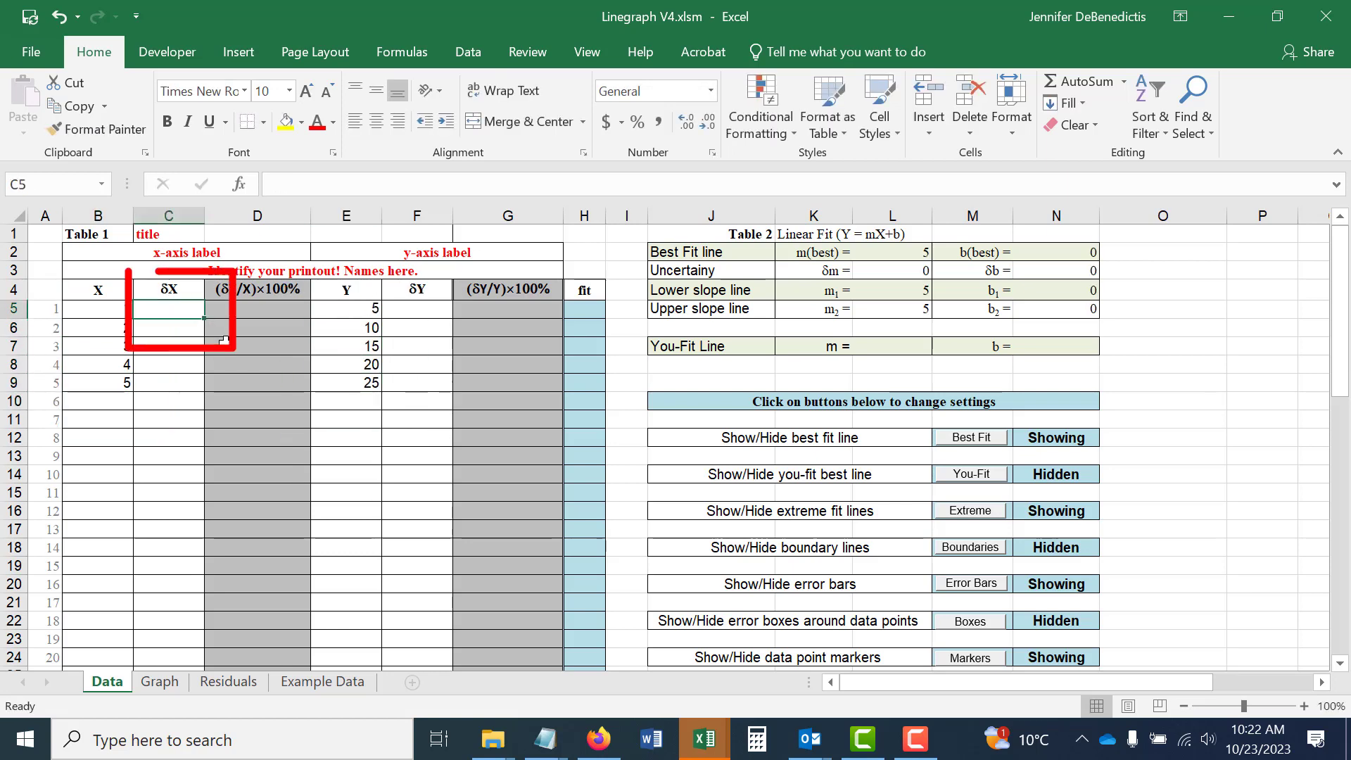
{"action": "type", "text": "0.1"}
{"action": "key", "text": "Return"}
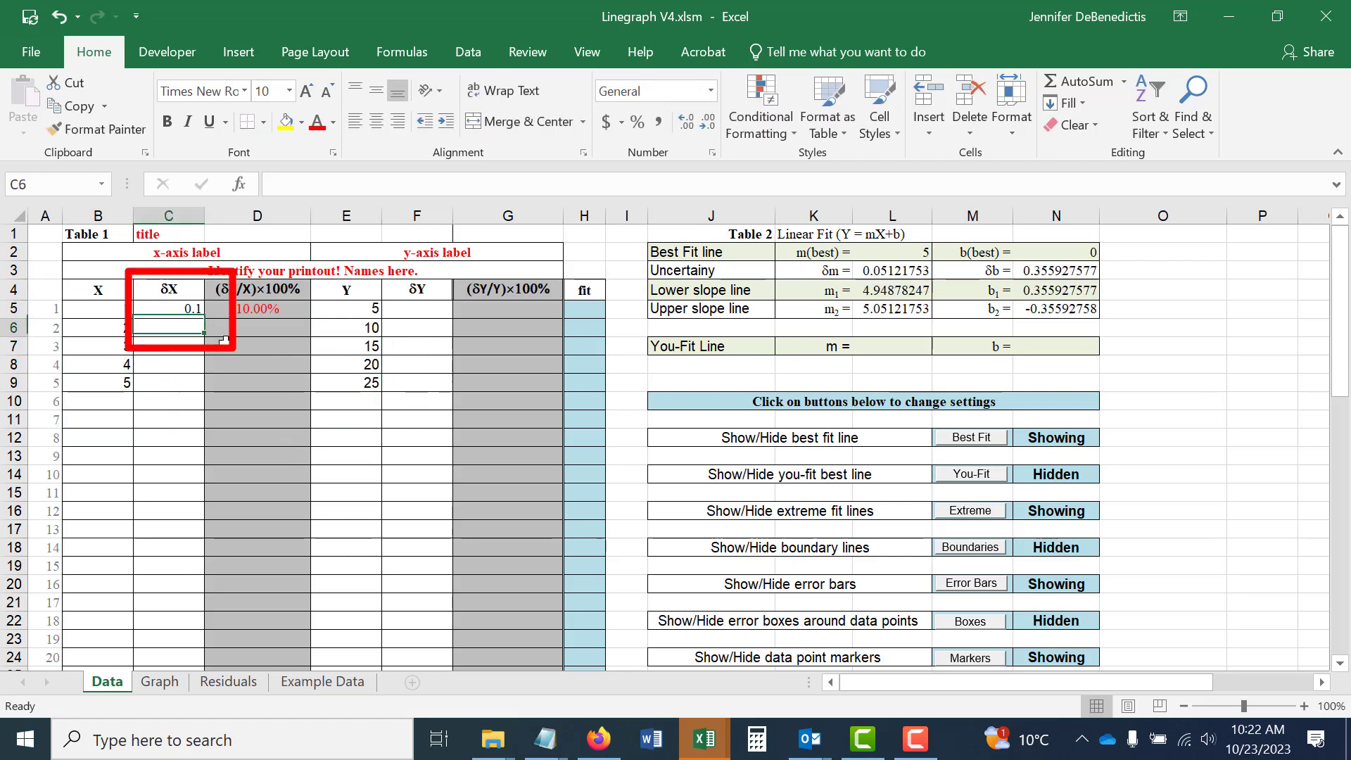
{"action": "left_click", "coordinate": [190, 310]}
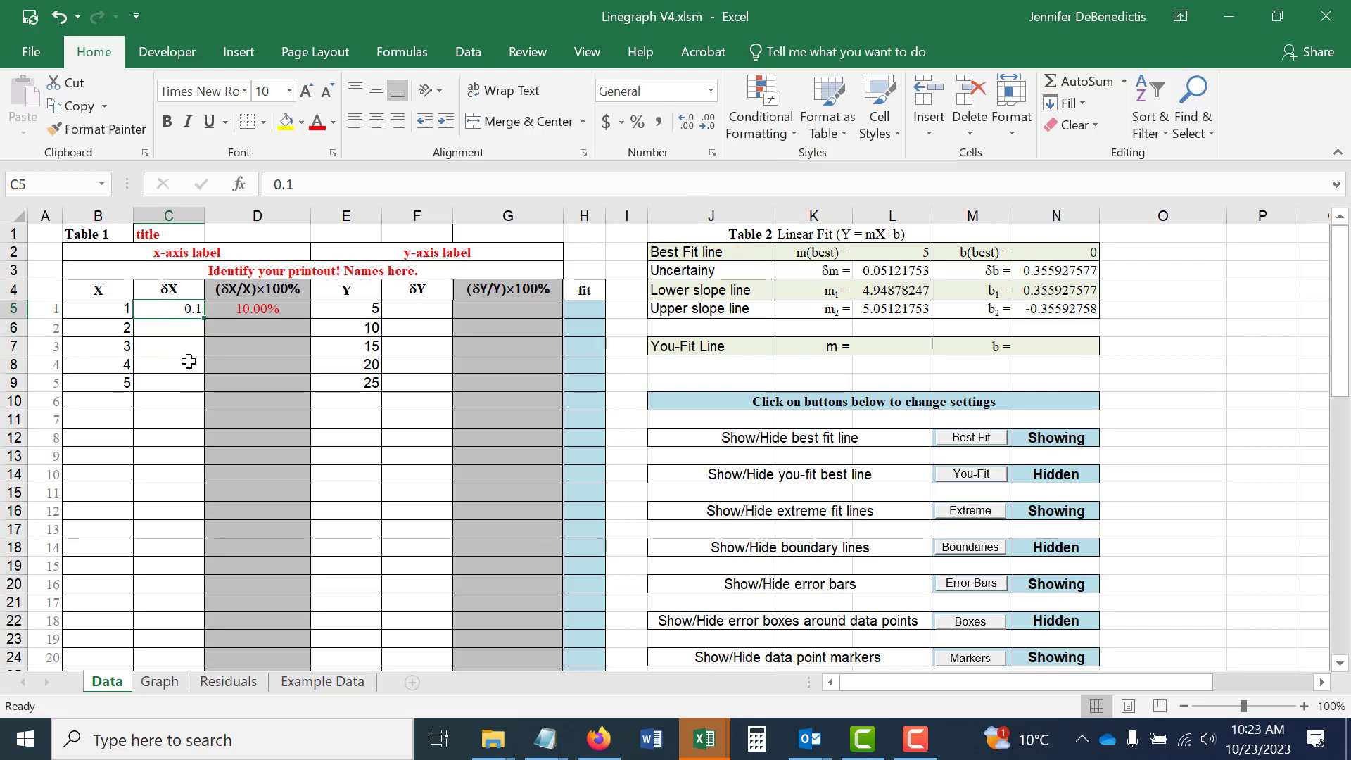
{"action": "left_click_drag", "start_coordinate": [203, 320], "coordinate": [193, 386]}
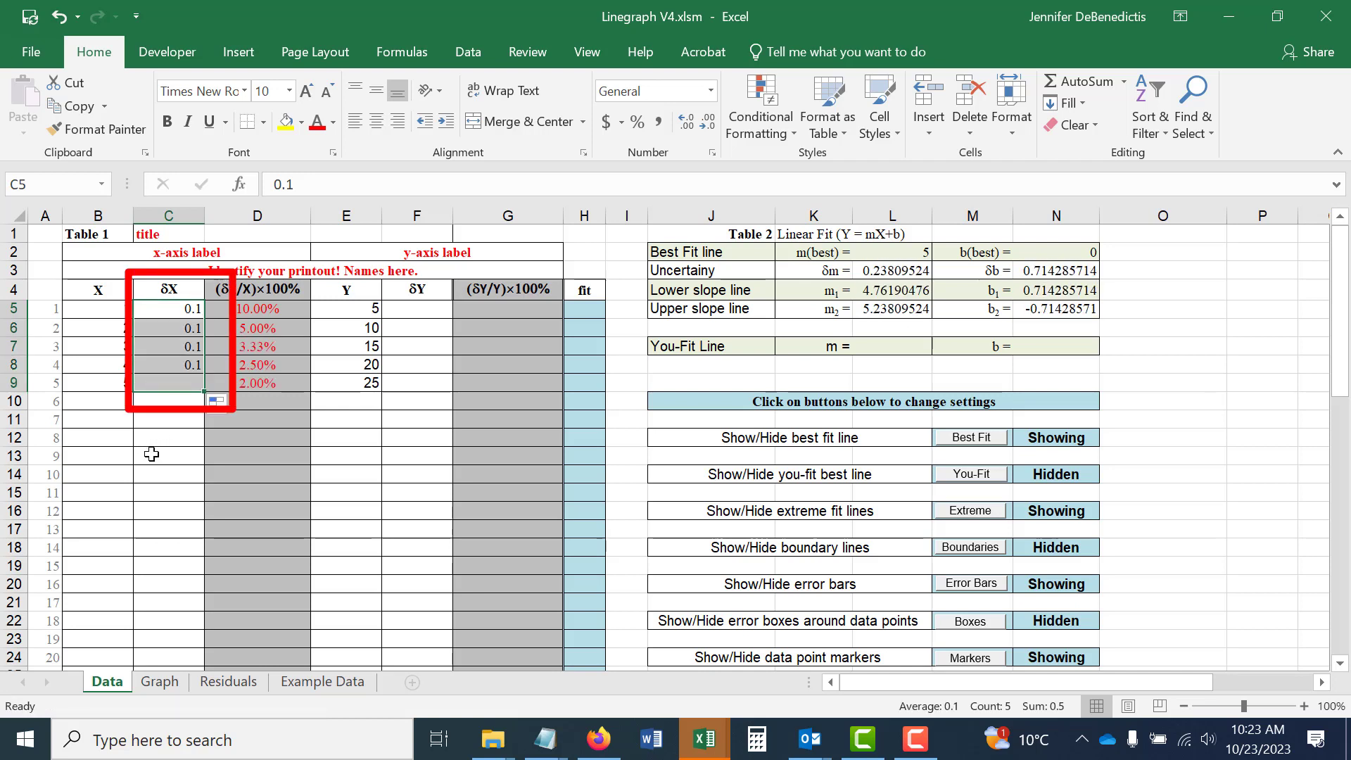
Calculate δY as 2% of Y with the formula =E5*0.02 in F5 and fill it down to F9.
{"action": "left_click", "coordinate": [441, 308]}
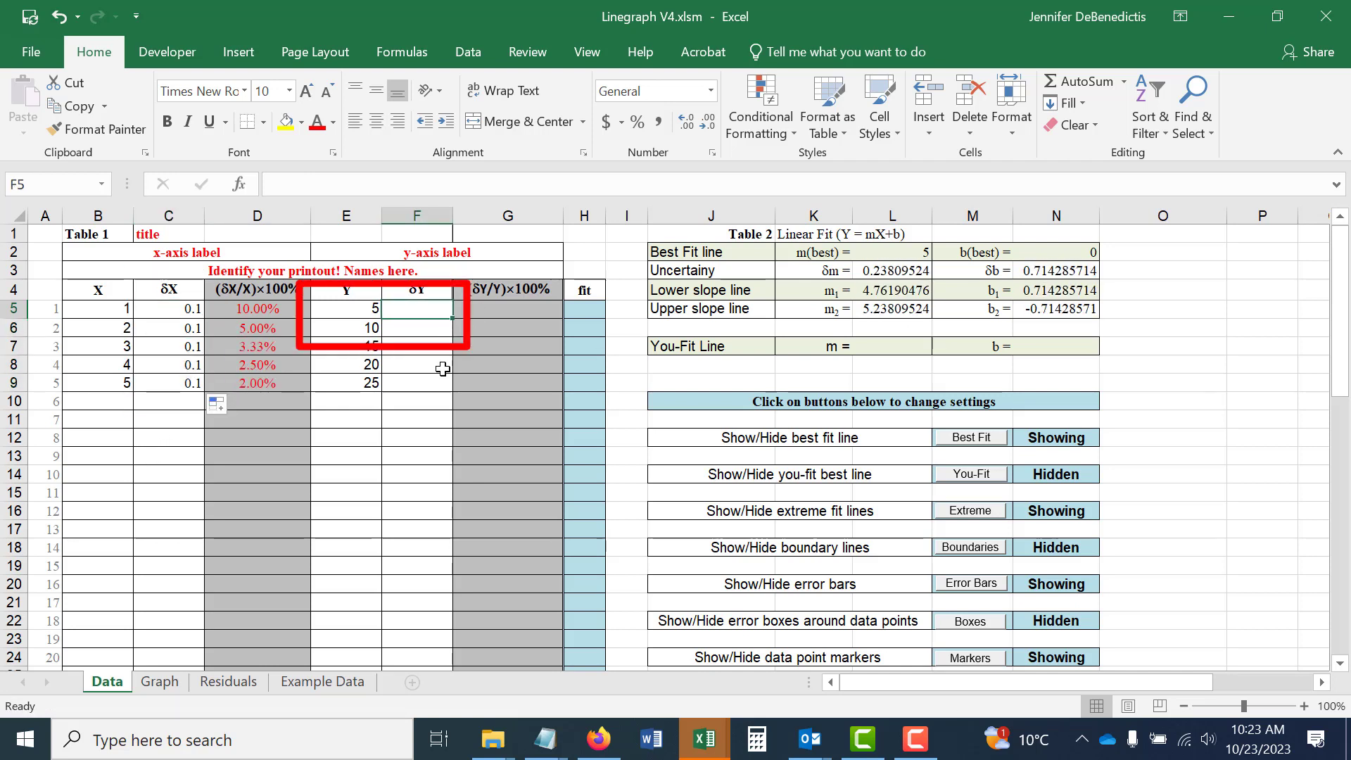
{"action": "type", "text": "="}
{"action": "left_click", "coordinate": [356, 309]}
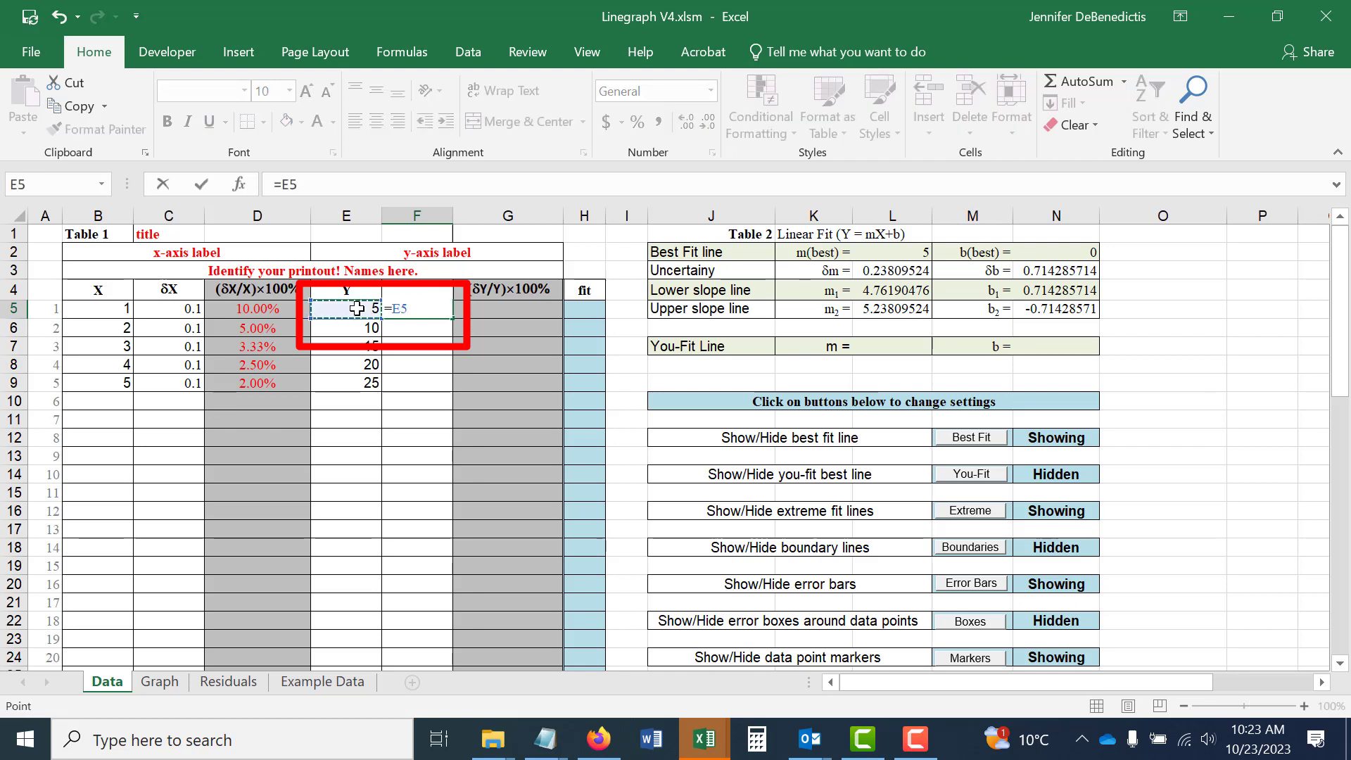
{"action": "type", "text": "*0.02"}
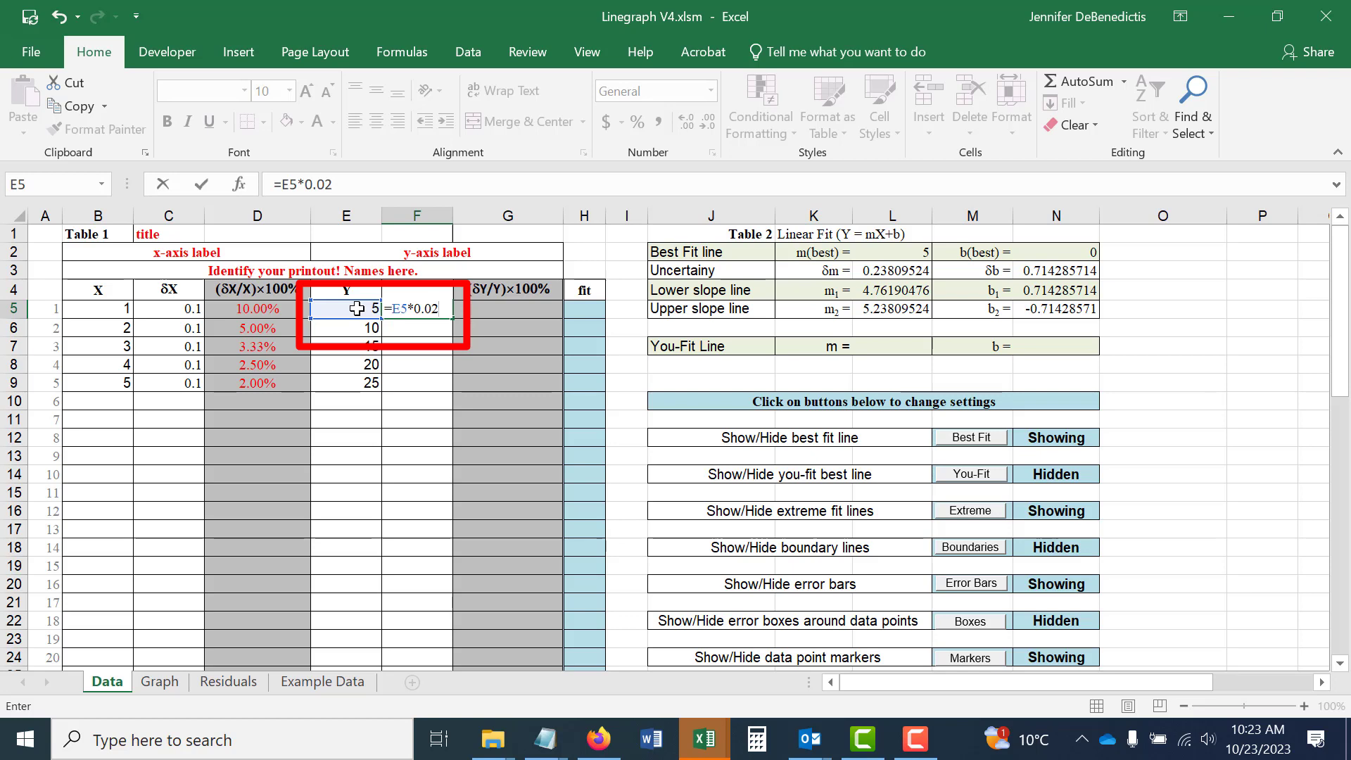
{"action": "key", "text": "Return"}
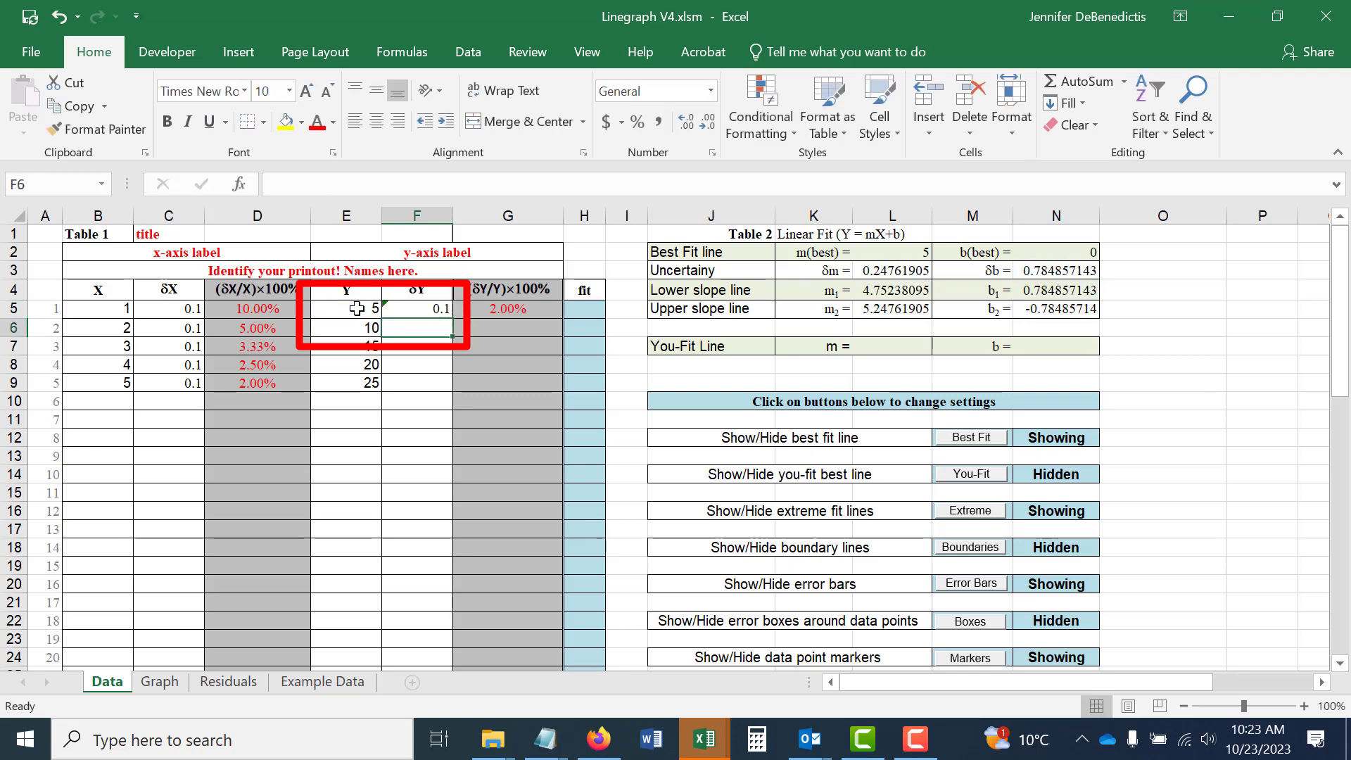
{"action": "left_click", "coordinate": [443, 311]}
{"action": "left_click_drag", "start_coordinate": [453, 318], "coordinate": [445, 384]}
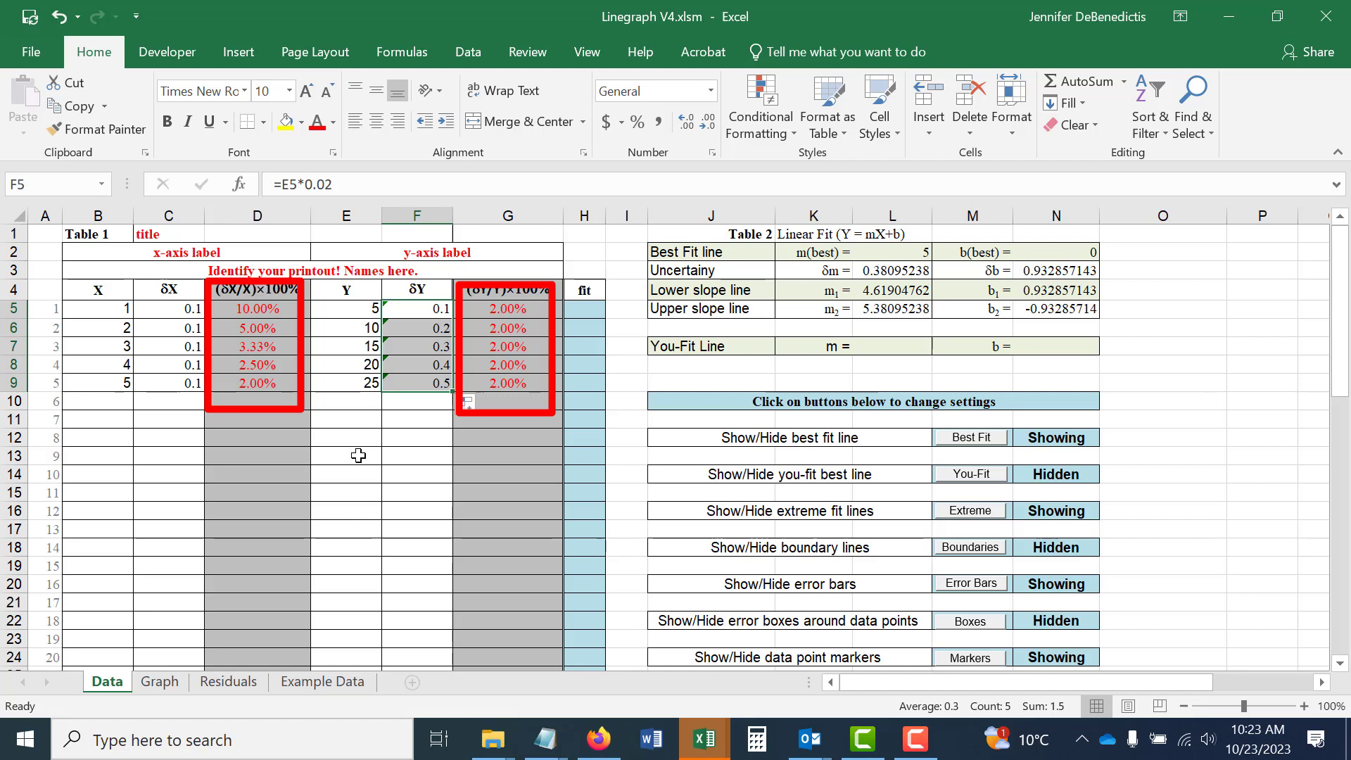
{"action": "left_click", "coordinate": [358, 440]}
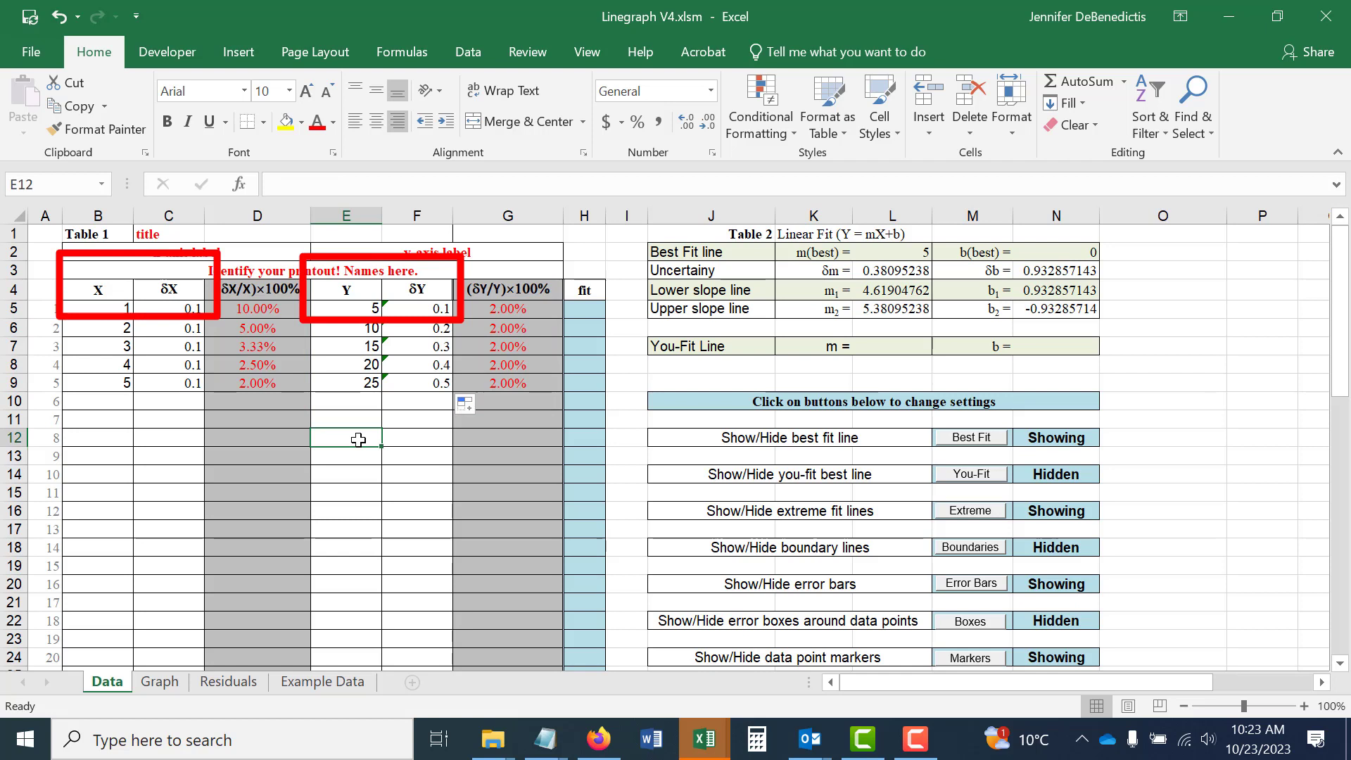
{"action": "left_click", "coordinate": [177, 234]}
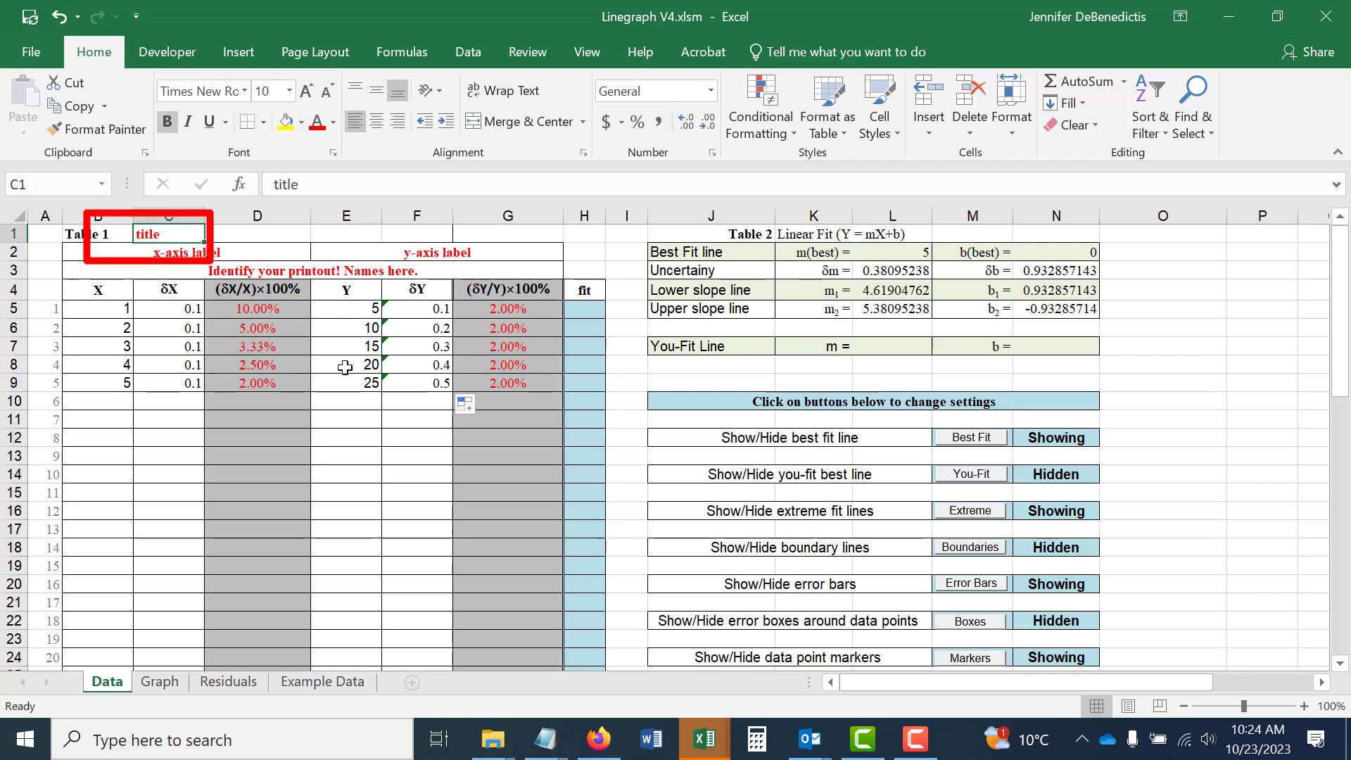
{"action": "left_click", "coordinate": [218, 255]}
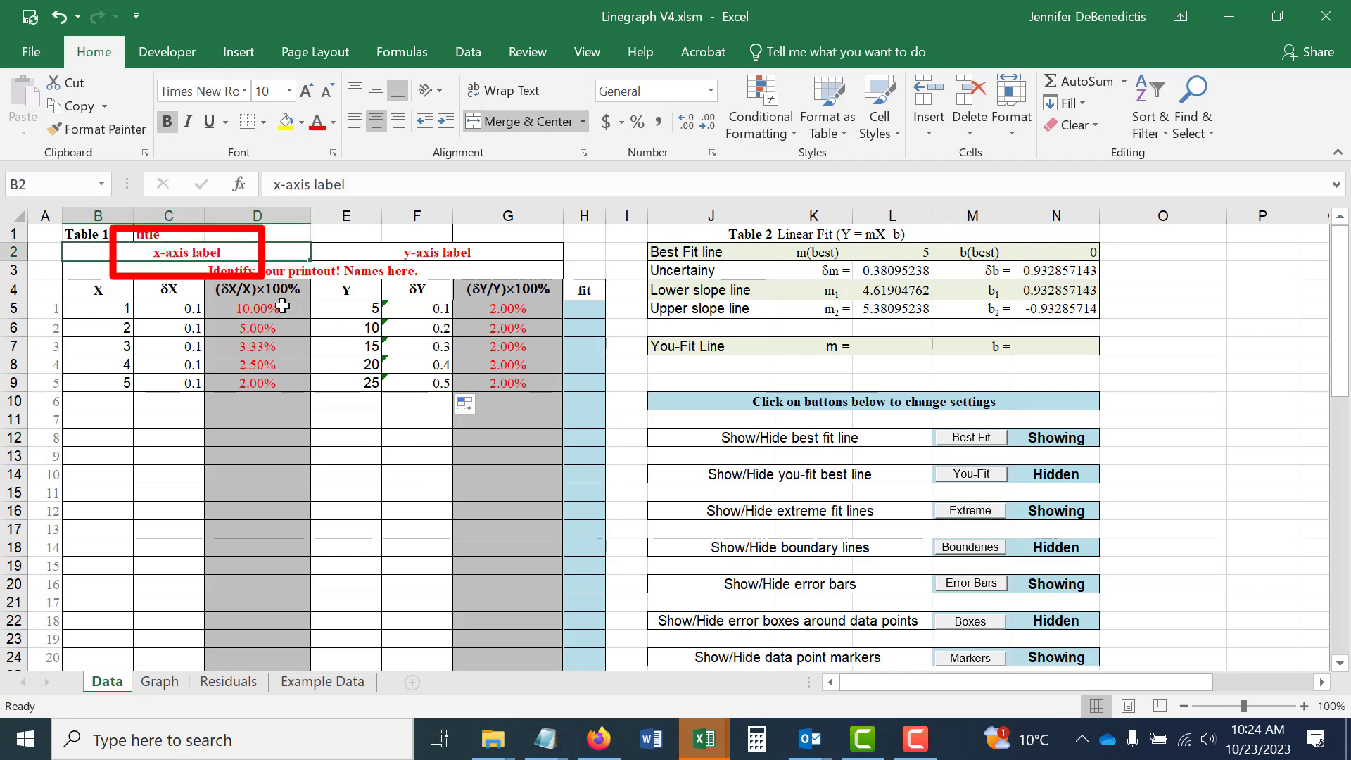
{"action": "left_click", "coordinate": [411, 255]}
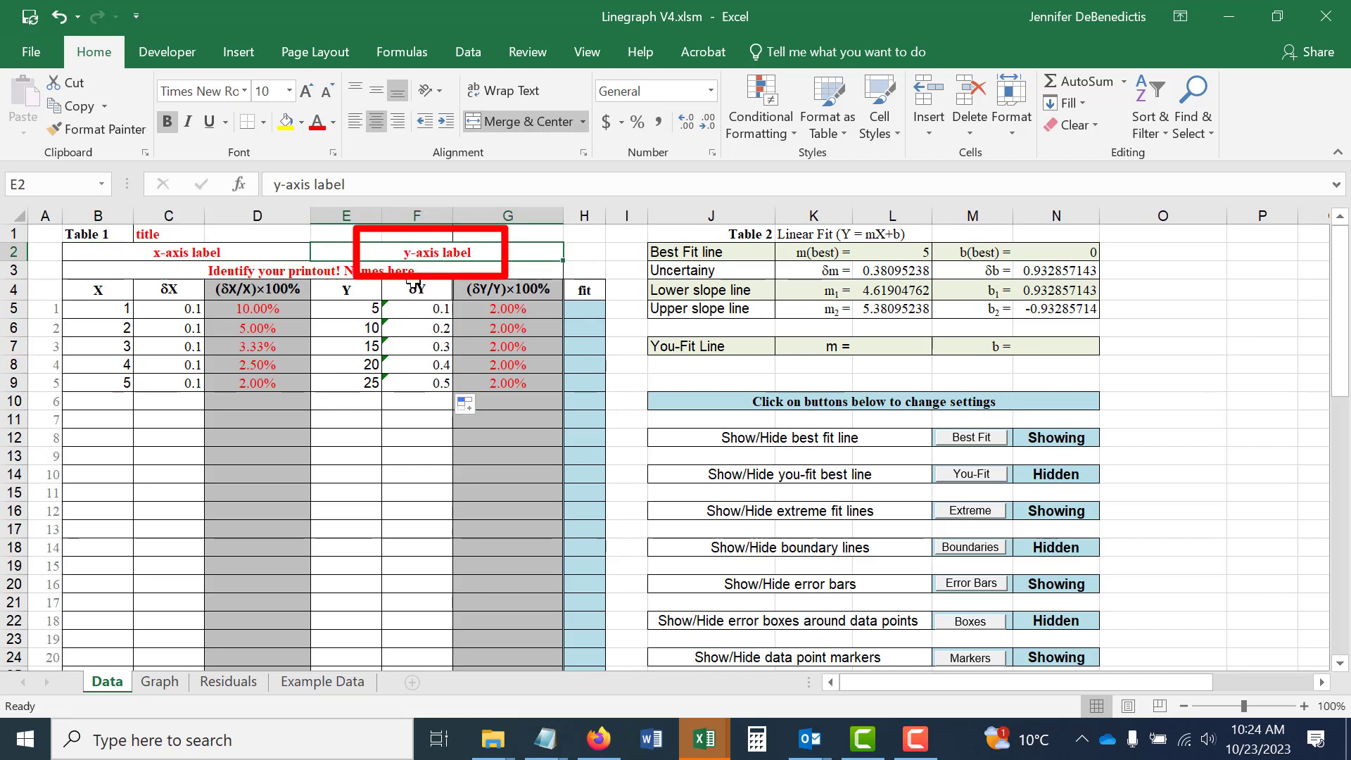
{"action": "left_click", "coordinate": [290, 271]}
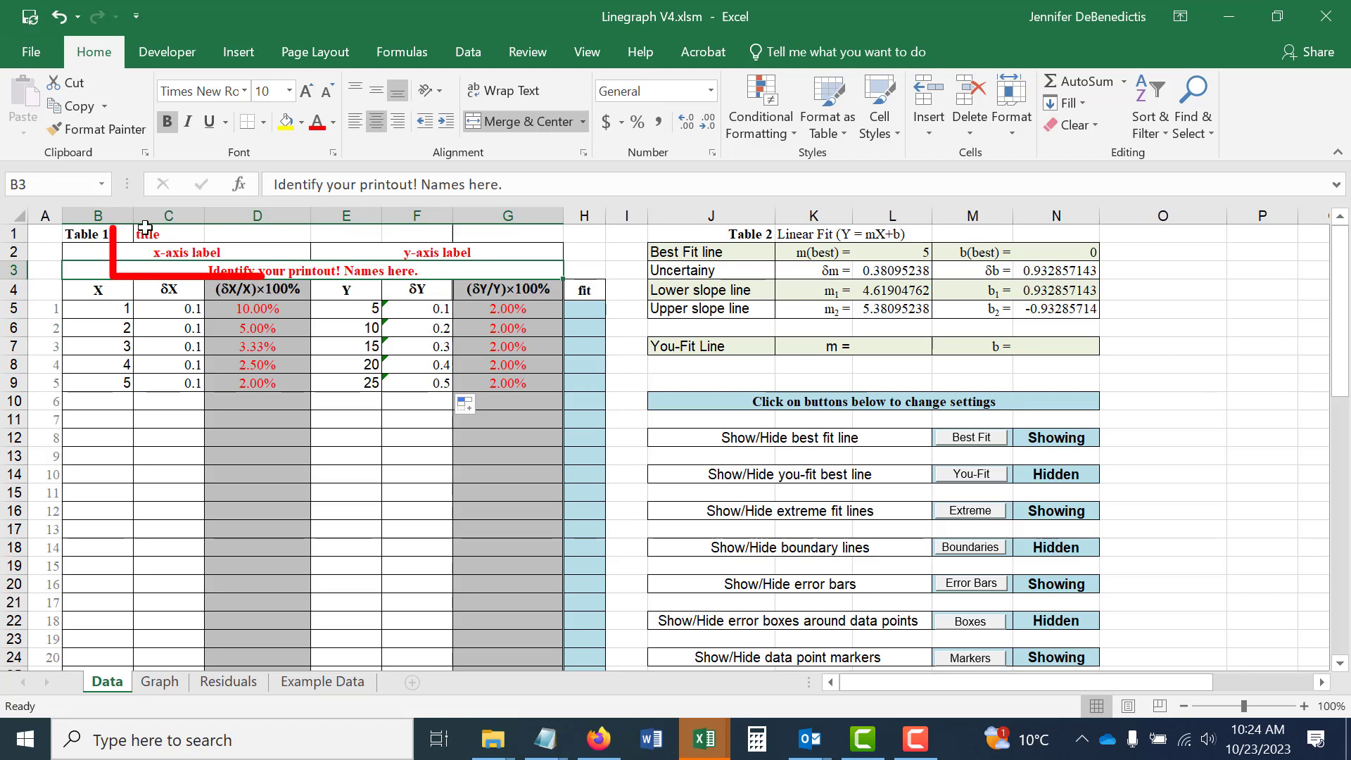
Replace the x-axis label above the X data with "Length L (m)".
{"action": "left_click", "coordinate": [168, 250]}
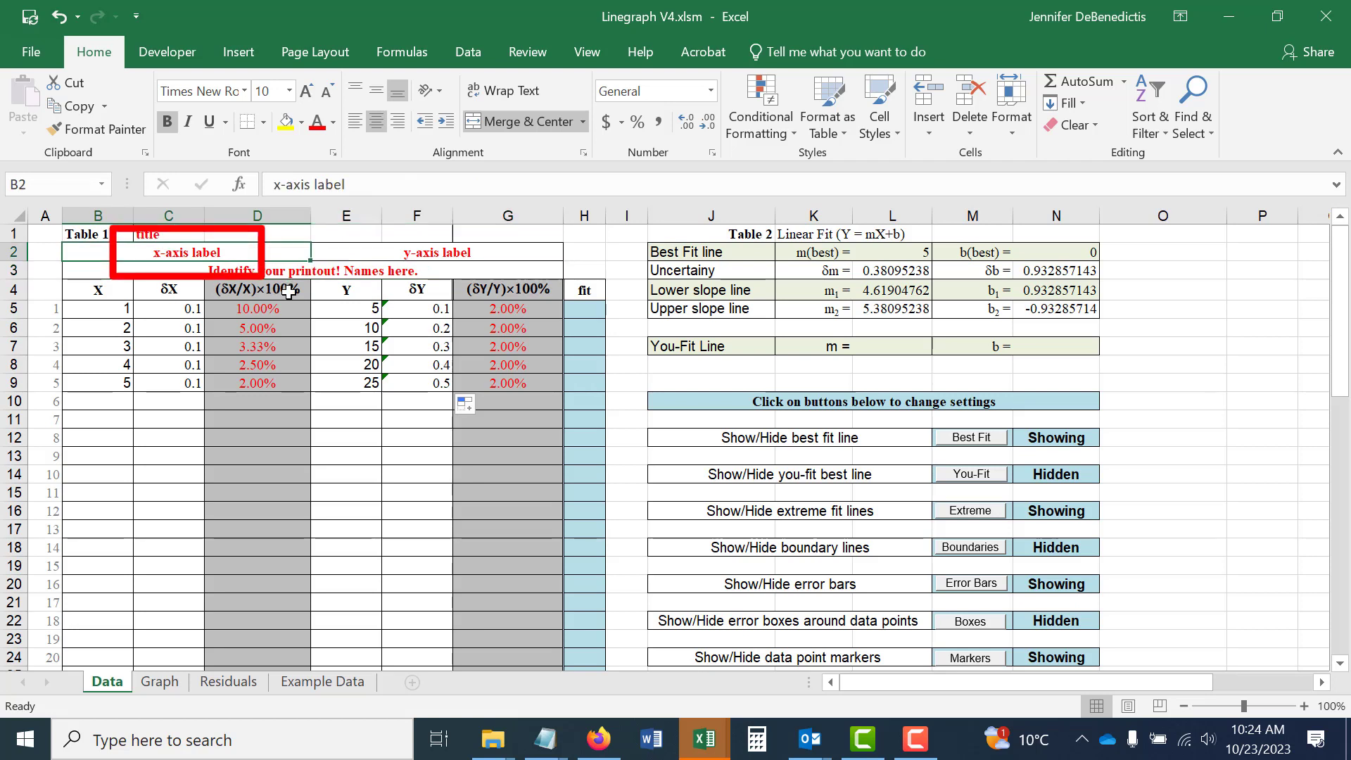
{"action": "type", "text": "Length L (m)"}
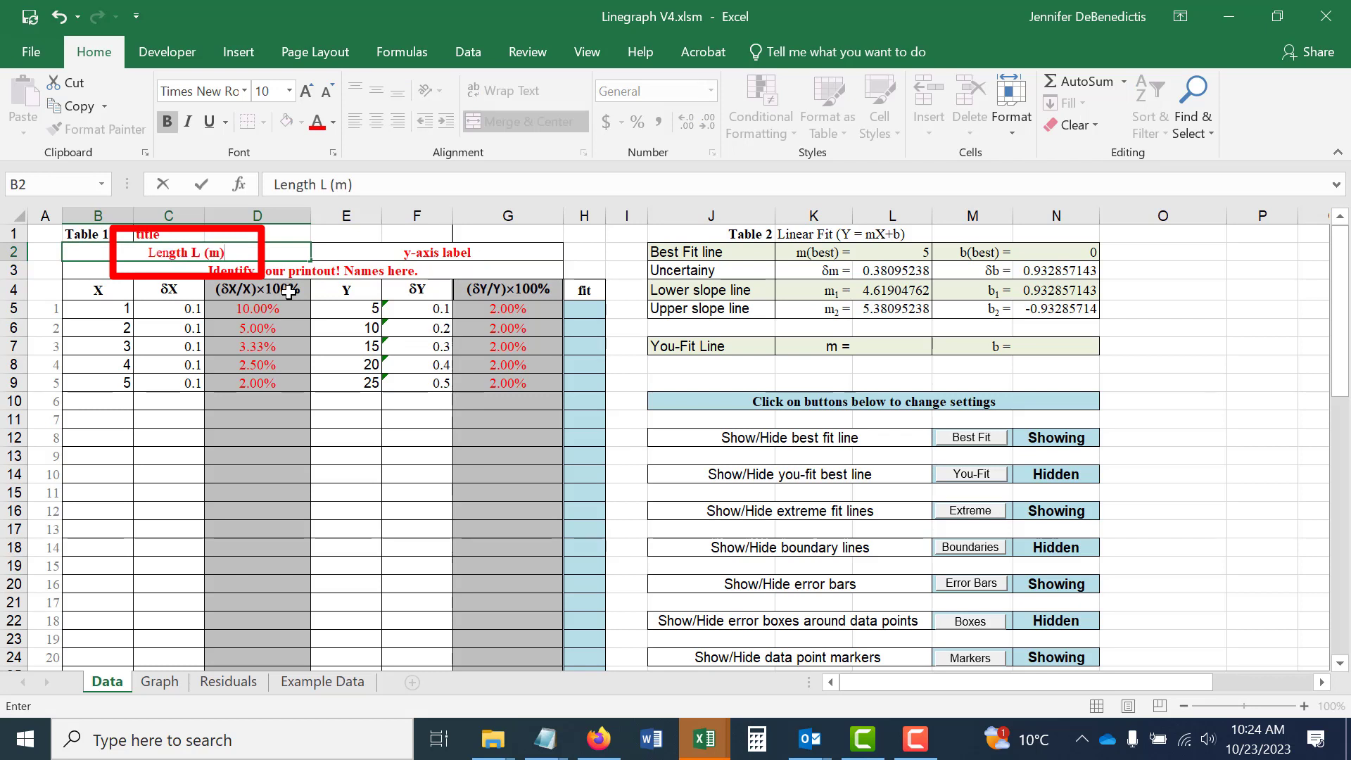
{"action": "key", "text": "Tab"}
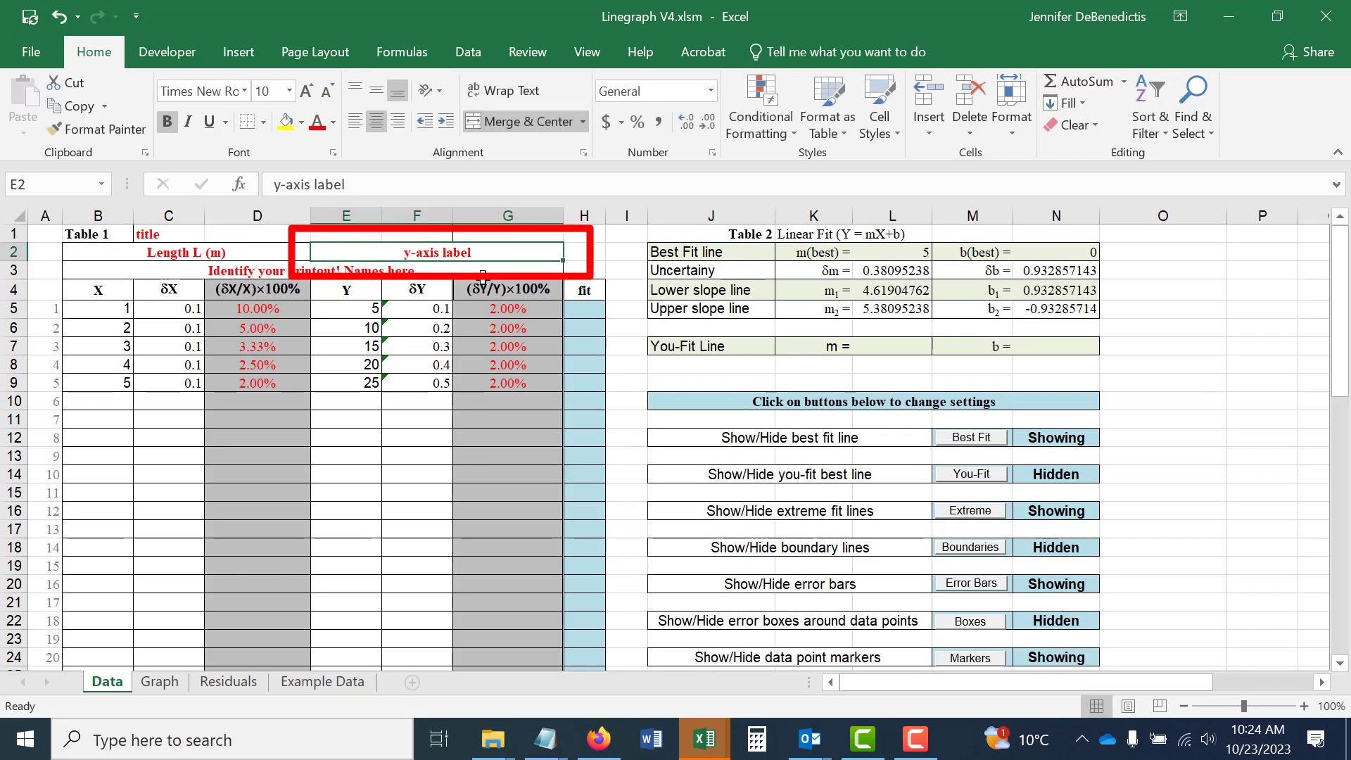
Replace the y-axis label above the Y data with "Period squared T^2 (s^2)".
{"action": "type", "text": "Period squ"}
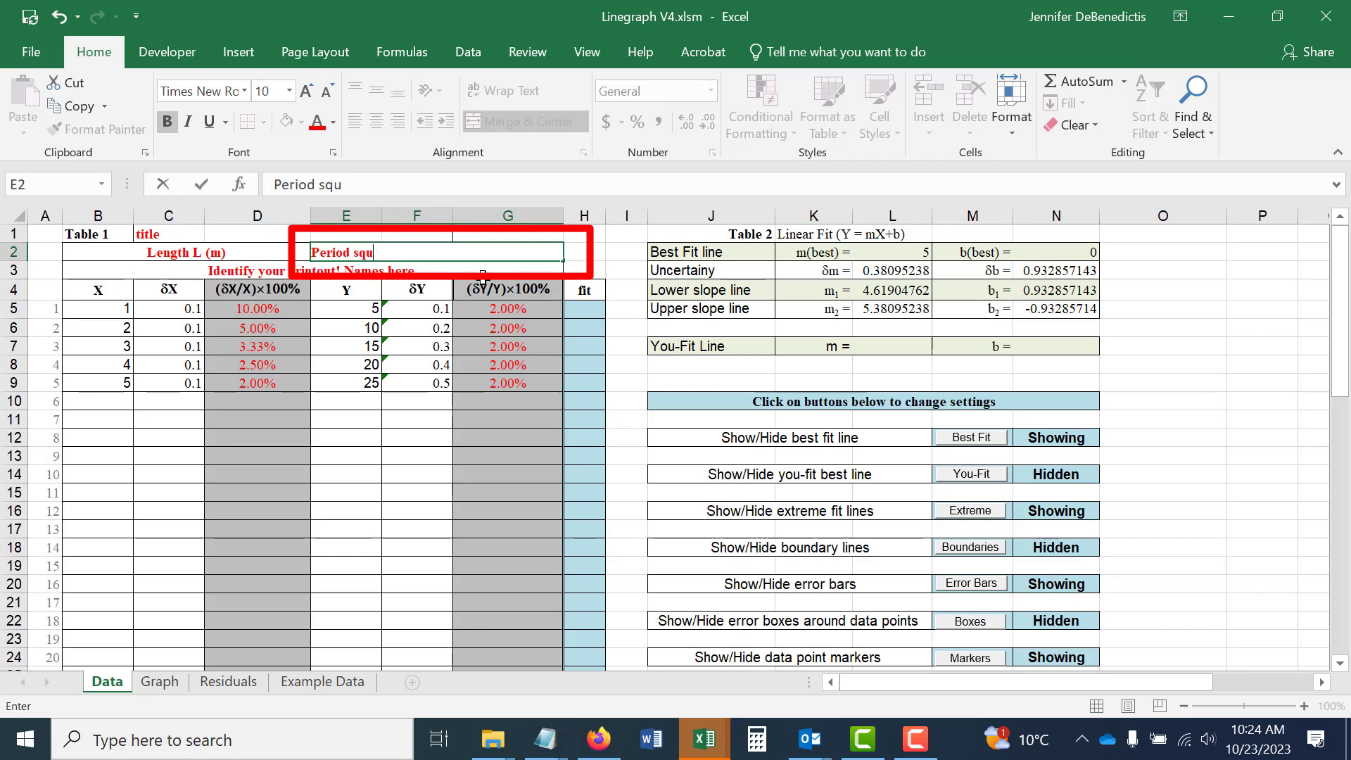
{"action": "type", "text": "ared"}
{"action": "type", "text": "T^2"}
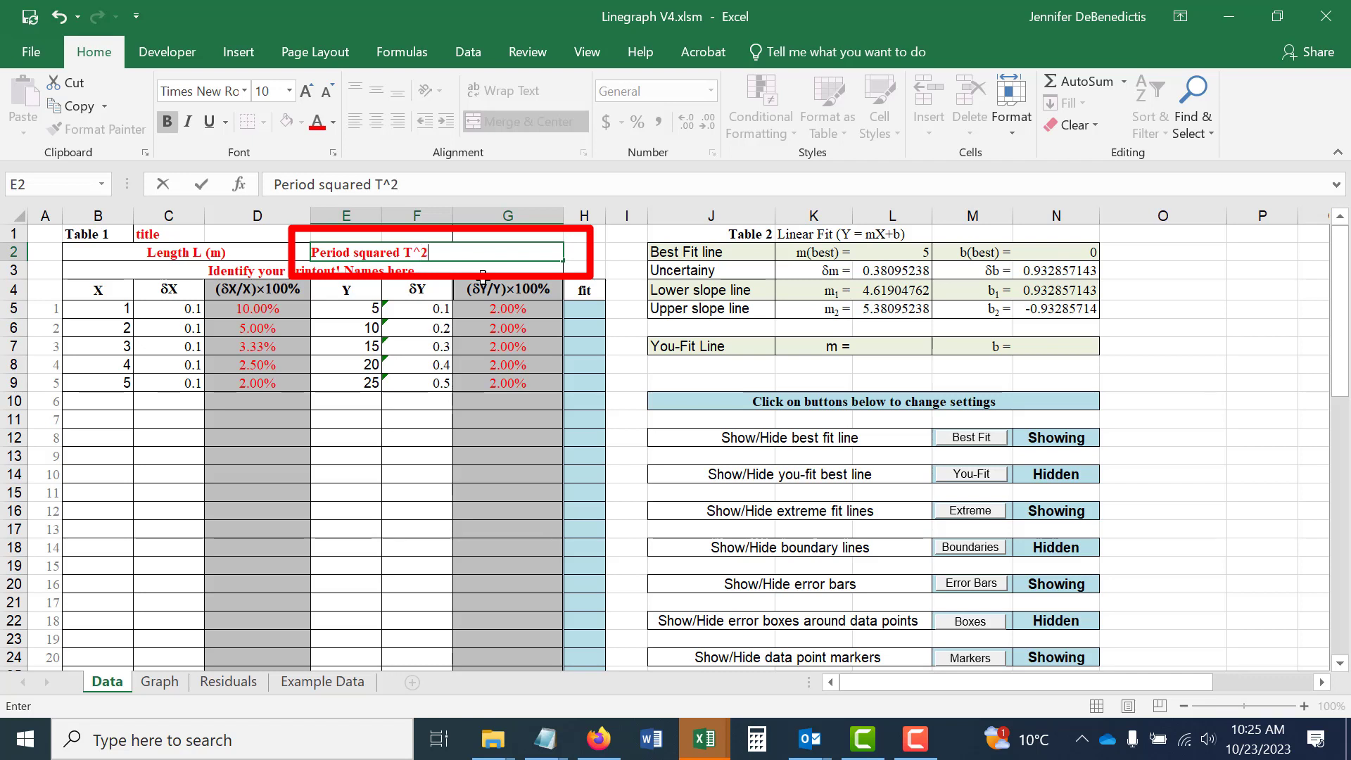
{"action": "type", "text": " (s^2)"}
{"action": "key", "text": "Return"}
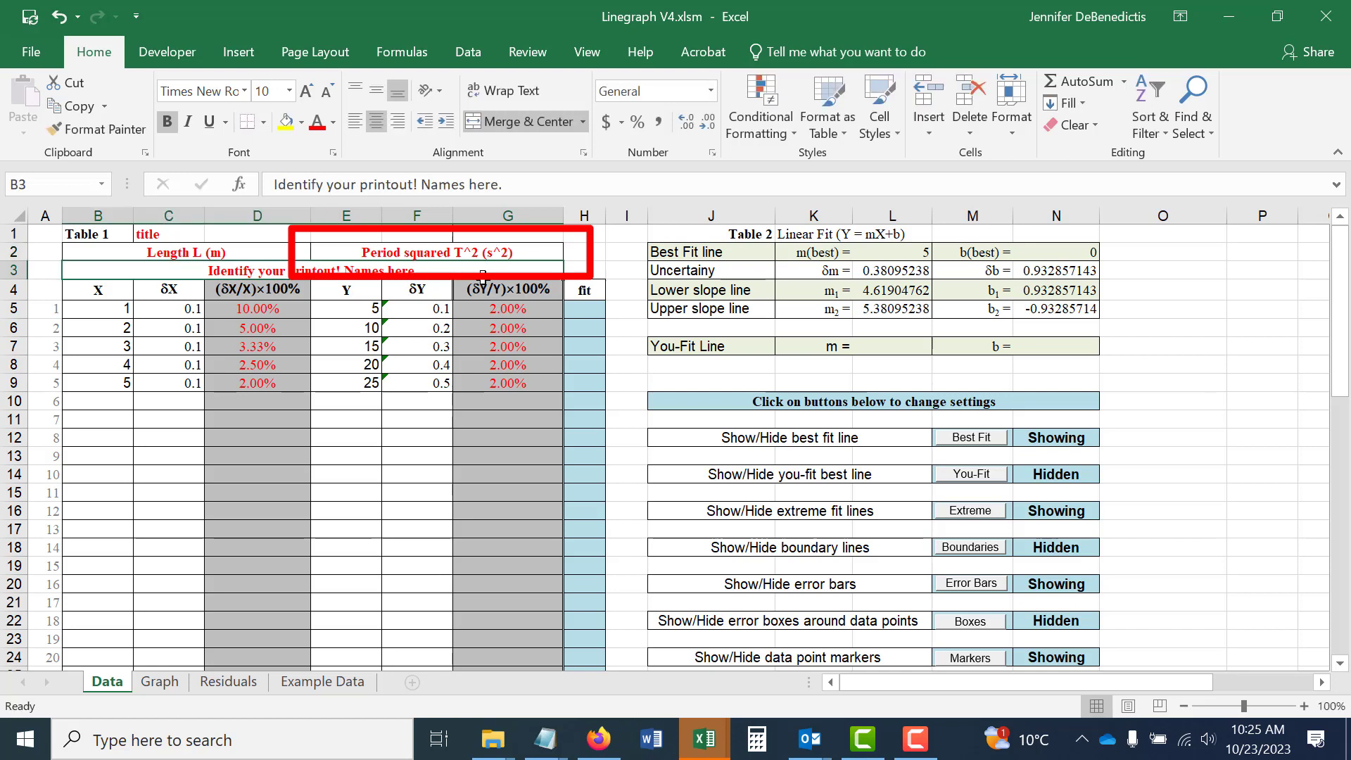
Set the title of Table 1 to "The Simple Pendulum".
{"action": "left_click", "coordinate": [170, 236]}
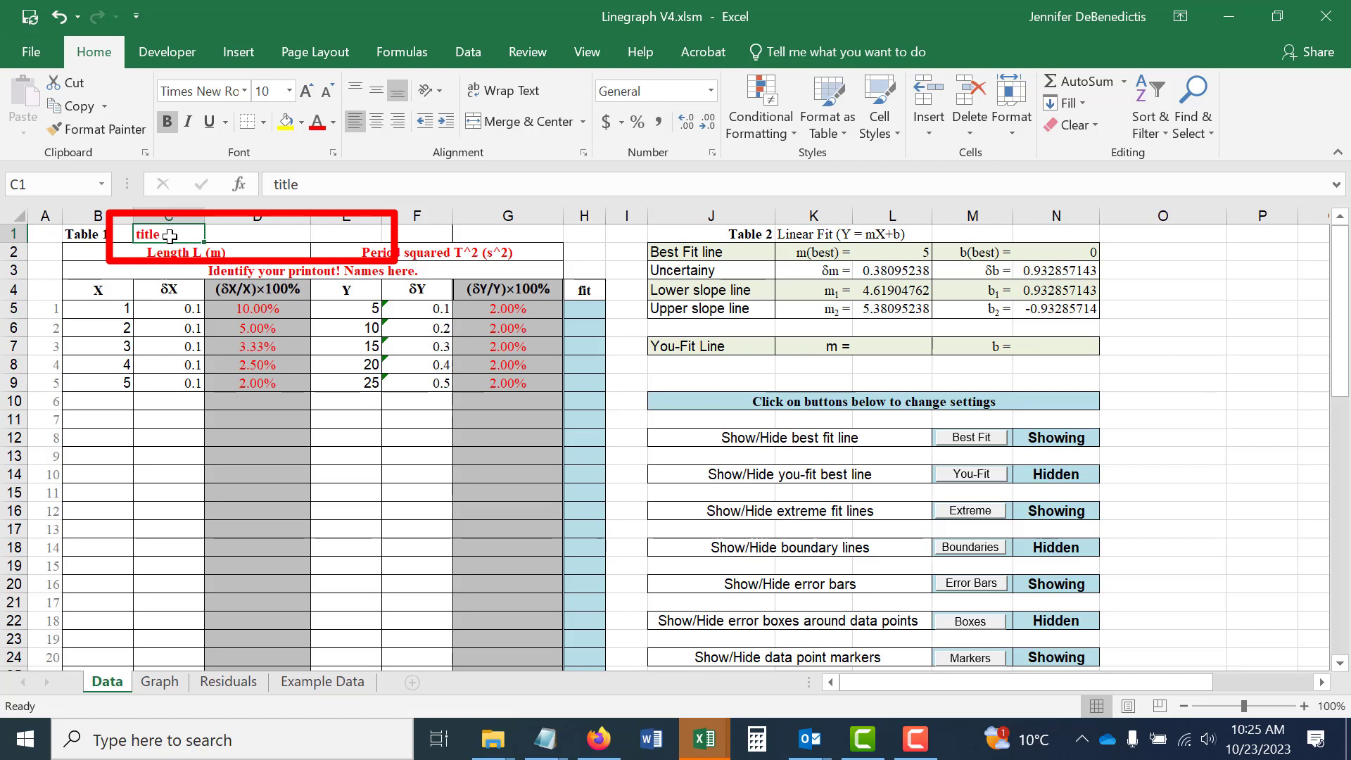
{"action": "type", "text": "The Simpl"}
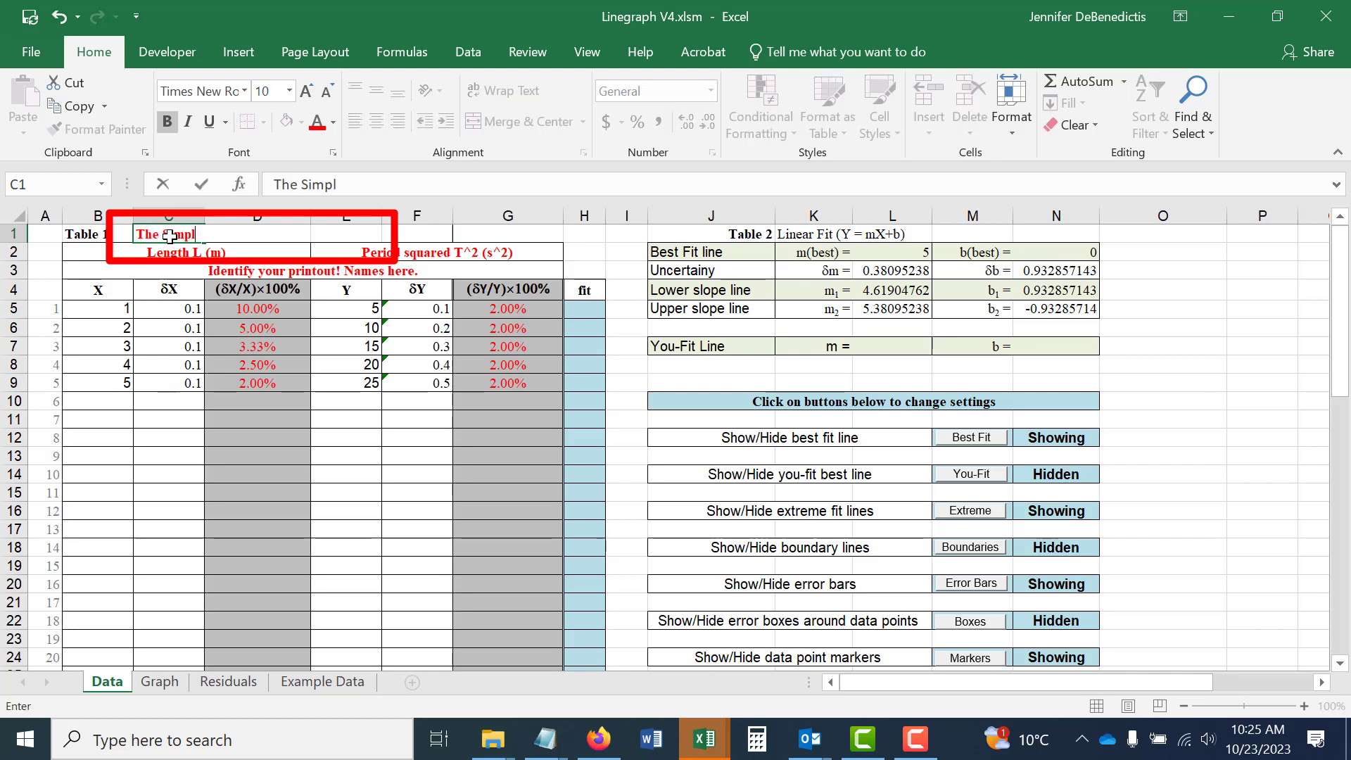
{"action": "type", "text": "e Pendulum"}
{"action": "key", "text": "Return"}
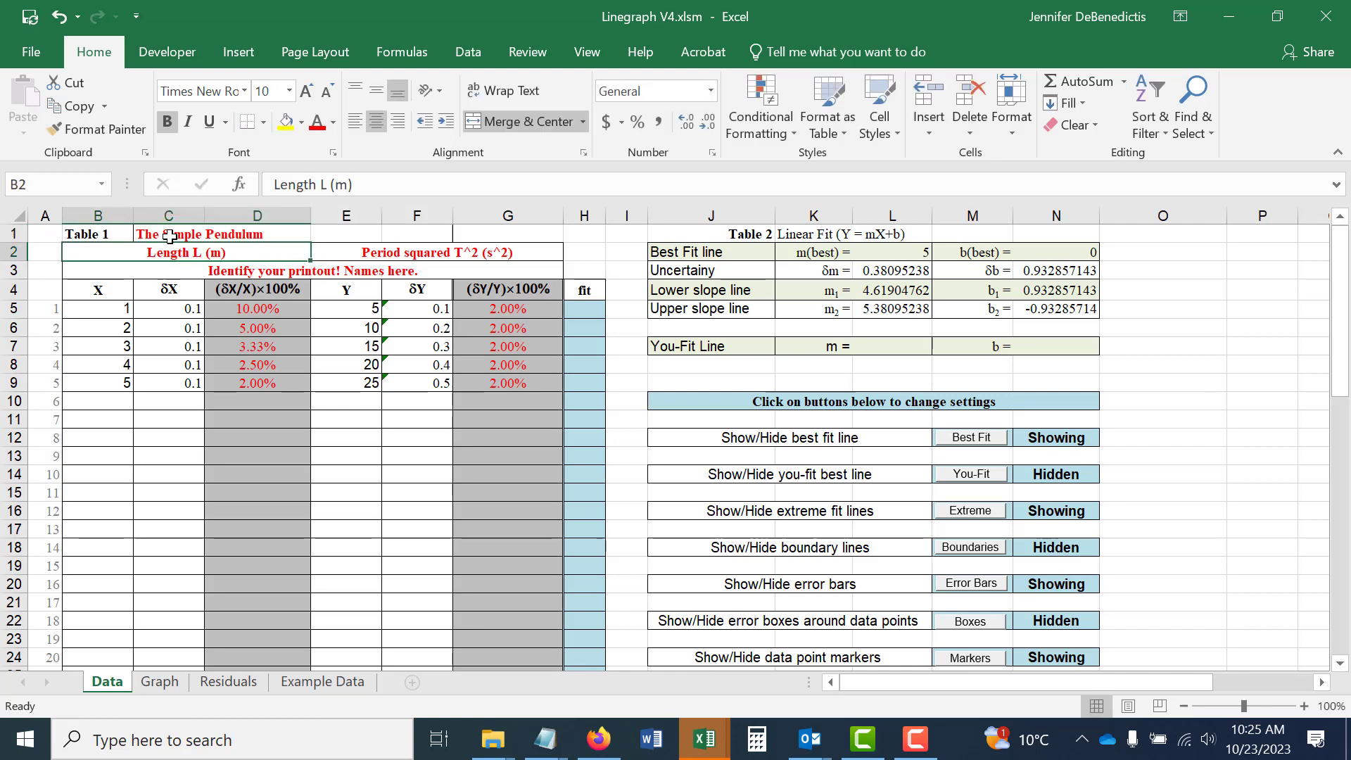
Replace the title of Table 1 with "Determining the Acceleration due to Gravity".
{"action": "left_click", "coordinate": [170, 237]}
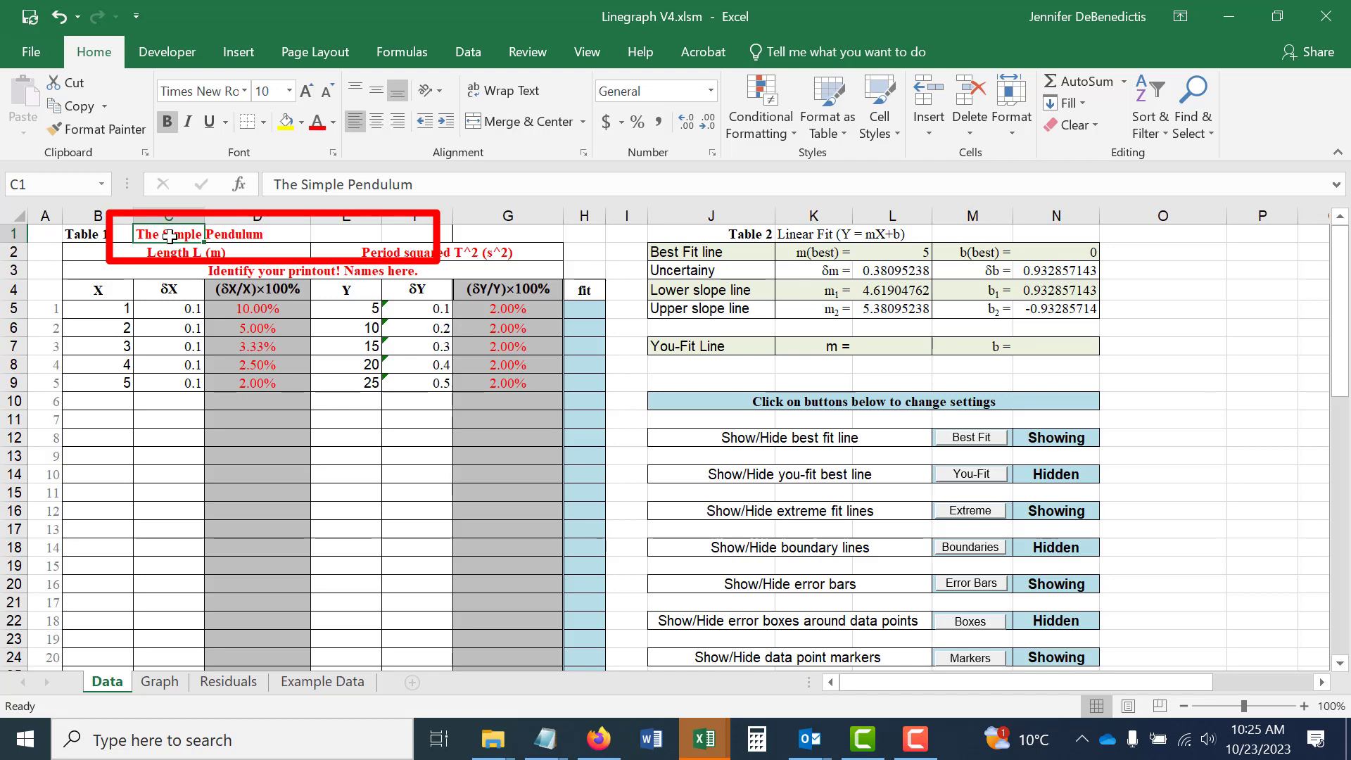
{"action": "type", "text": "Determining"}
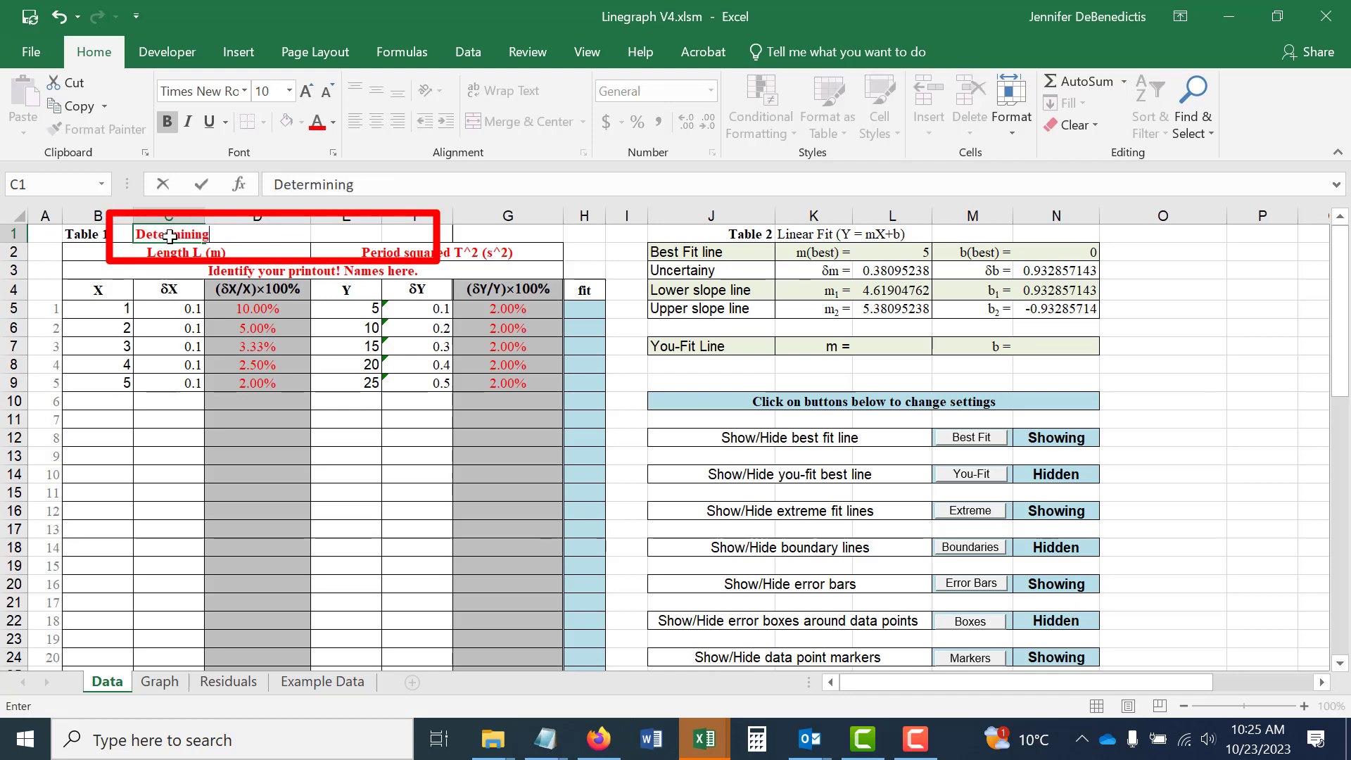
{"action": "type", "text": " the Acceleration due to Gravity"}
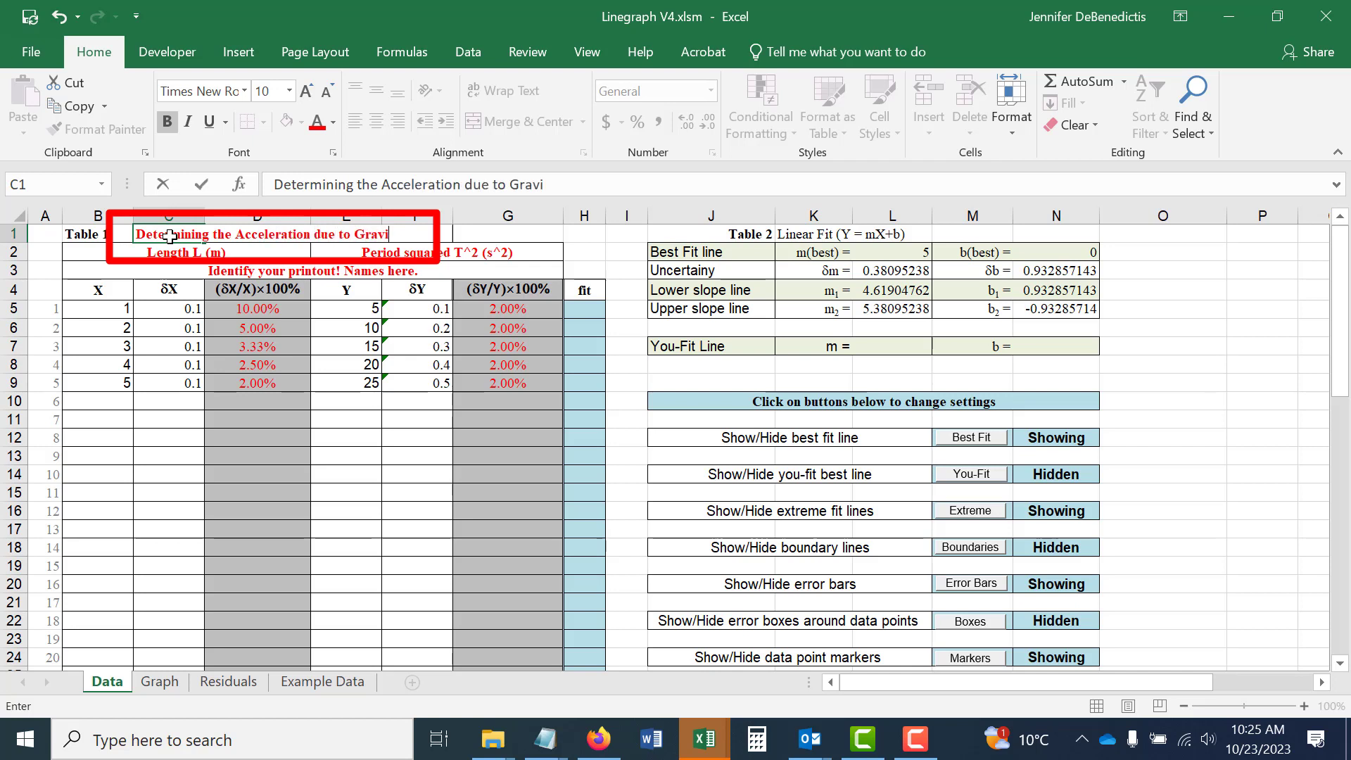
{"action": "key", "text": "Return"}
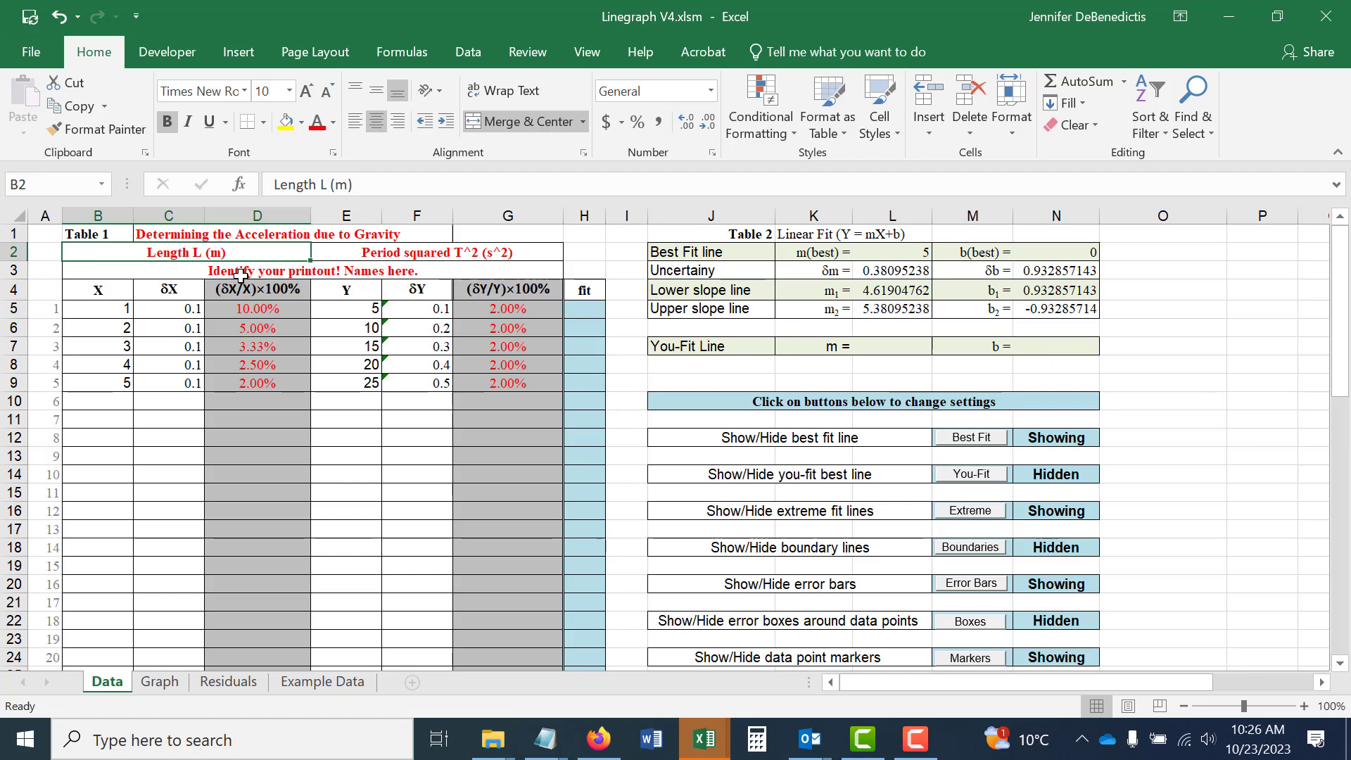
Examine the title, axis labels and fit lines on the Graph sheet, and return to the fit results on the Data sheet.
{"action": "left_click", "coordinate": [160, 681]}
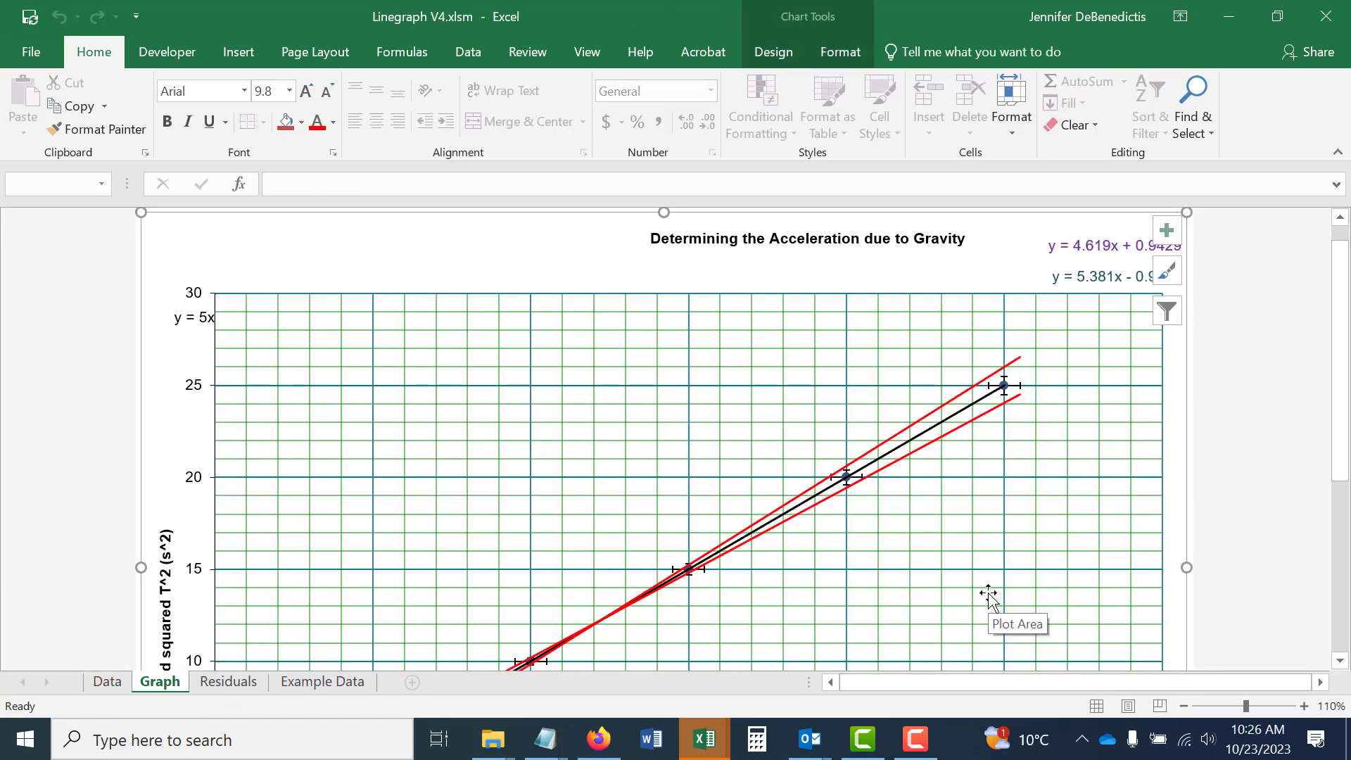
{"action": "scroll", "coordinate": [975, 513], "scroll_direction": "down", "scroll_amount": 5}
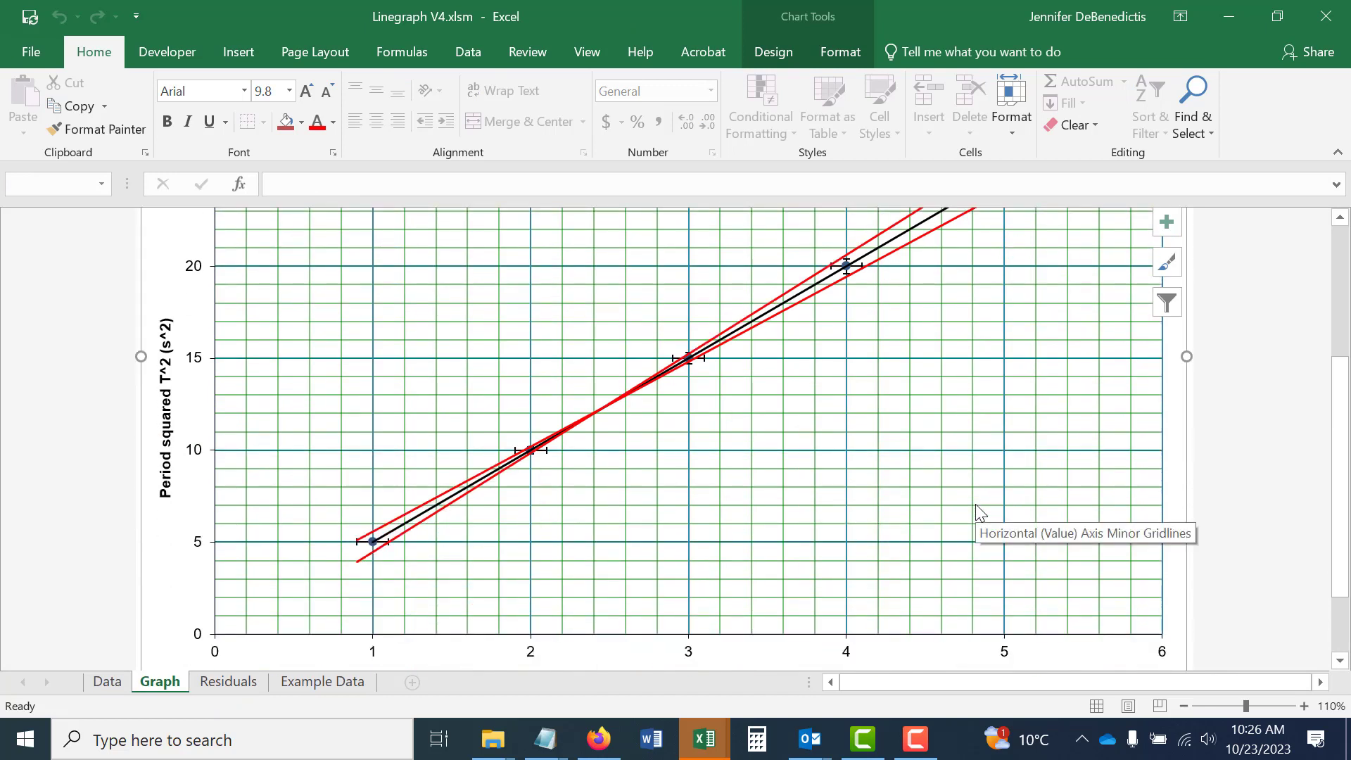
{"action": "scroll", "coordinate": [981, 513], "scroll_direction": "down", "scroll_amount": 1}
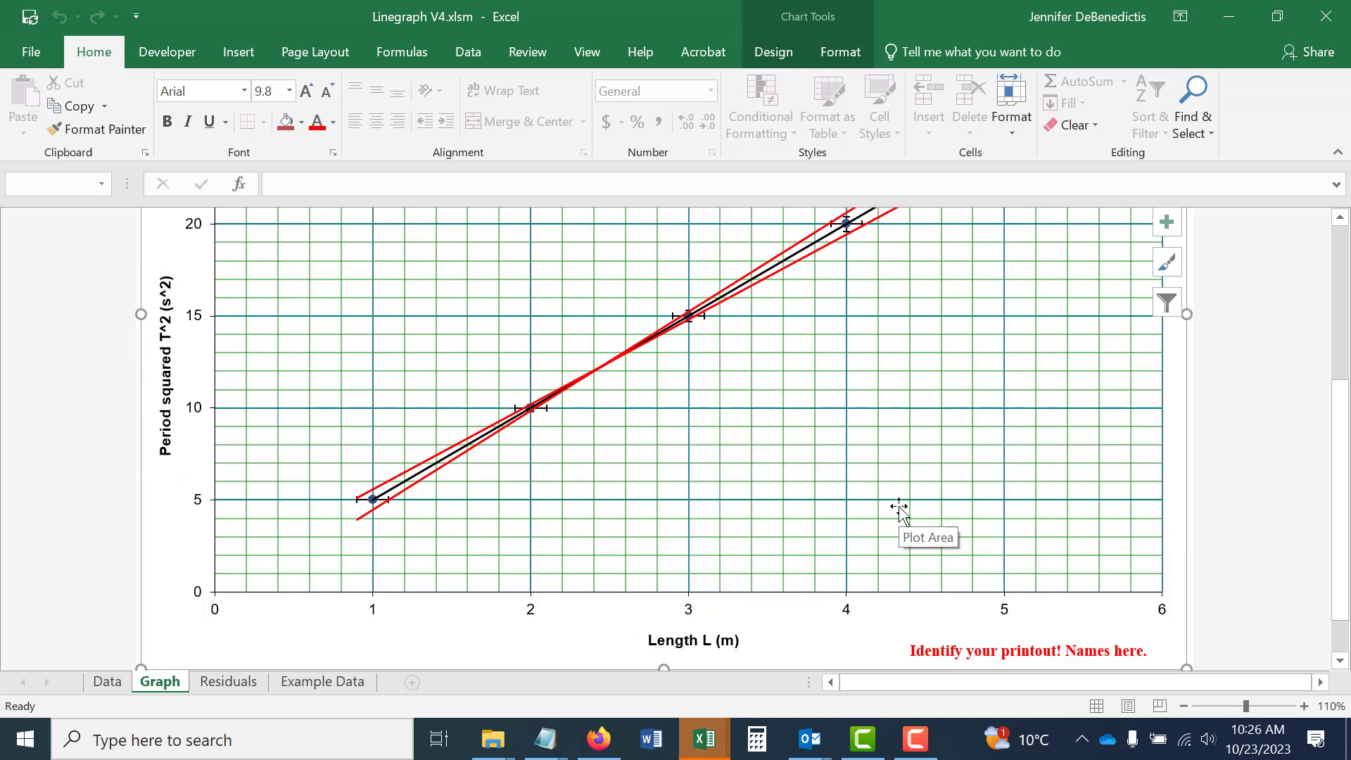
{"action": "scroll", "coordinate": [900, 506], "scroll_direction": "up", "scroll_amount": 6}
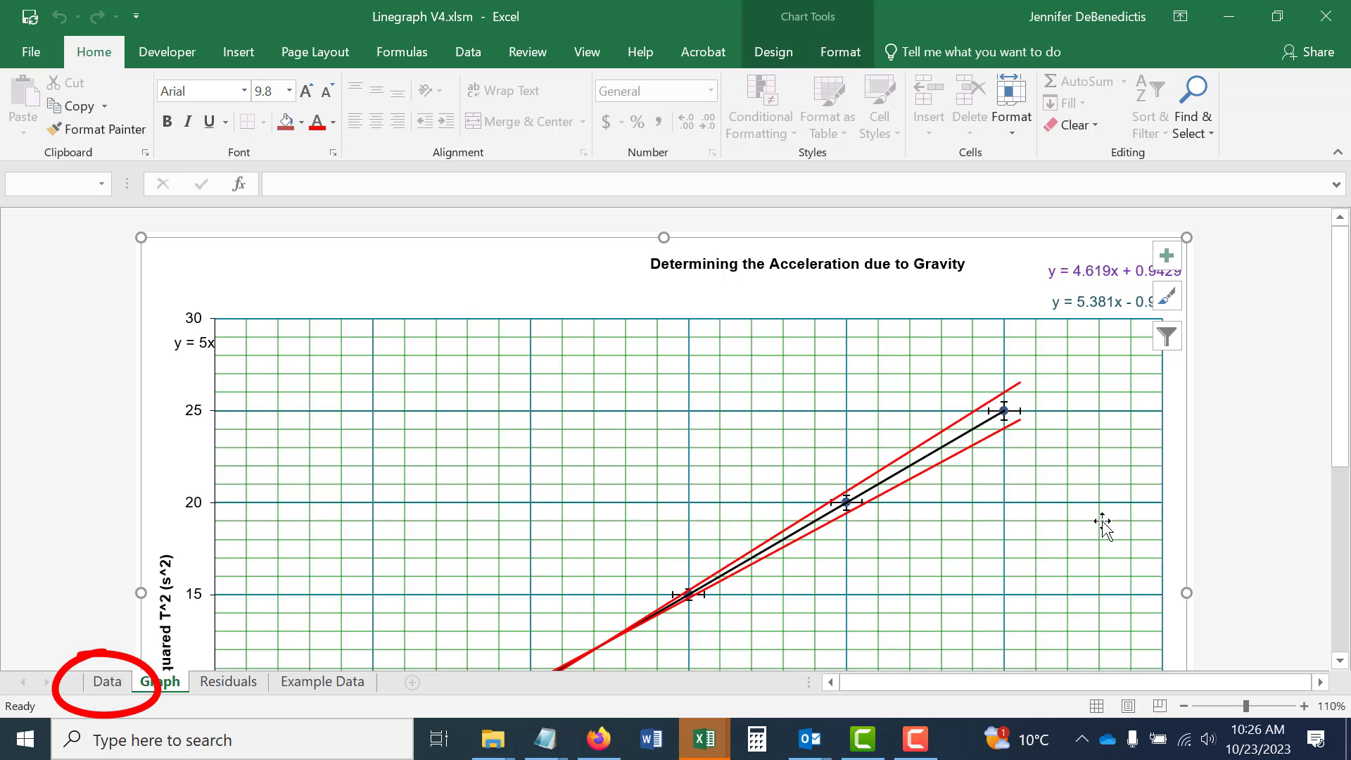
{"action": "left_click", "coordinate": [107, 682]}
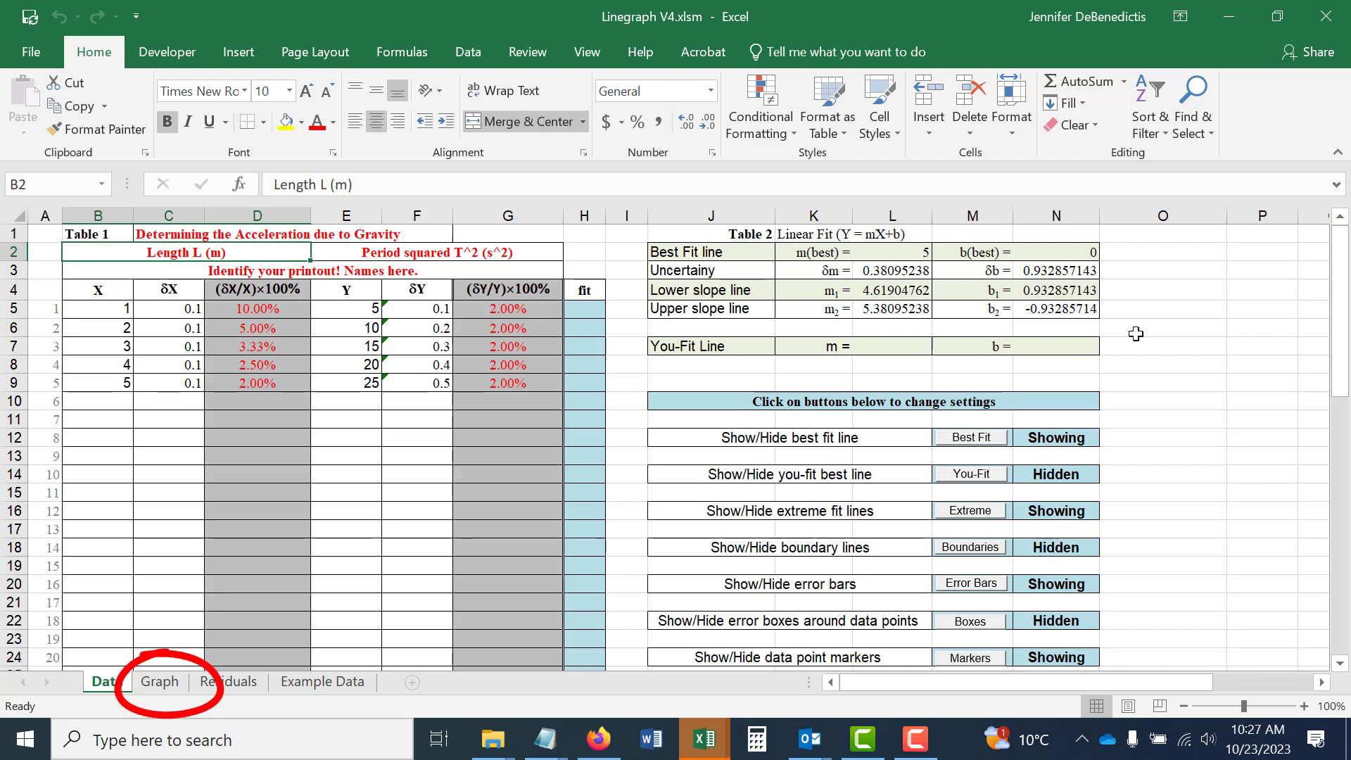
Insert a wide text box in the upper-left area of the plot on the Graph sheet.
{"action": "left_click", "coordinate": [158, 686]}
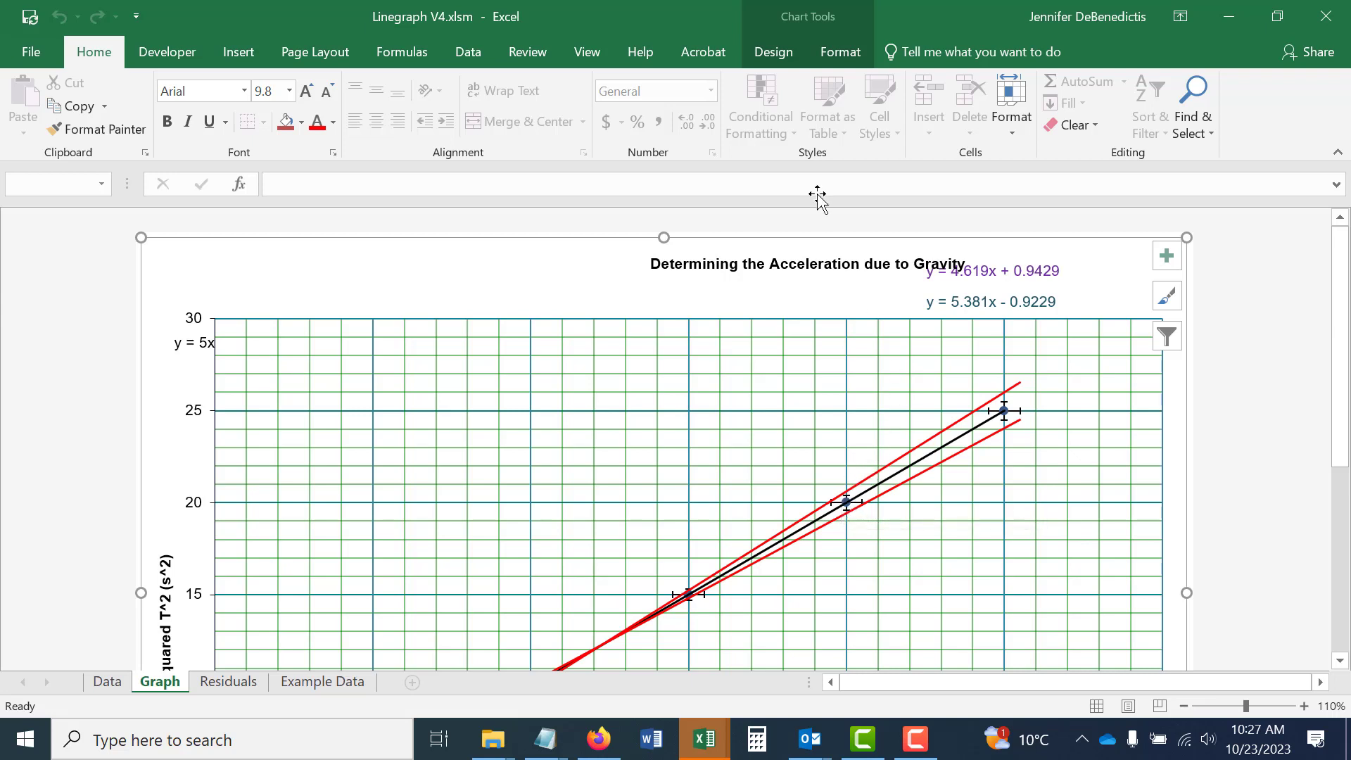
{"action": "left_click", "coordinate": [239, 50]}
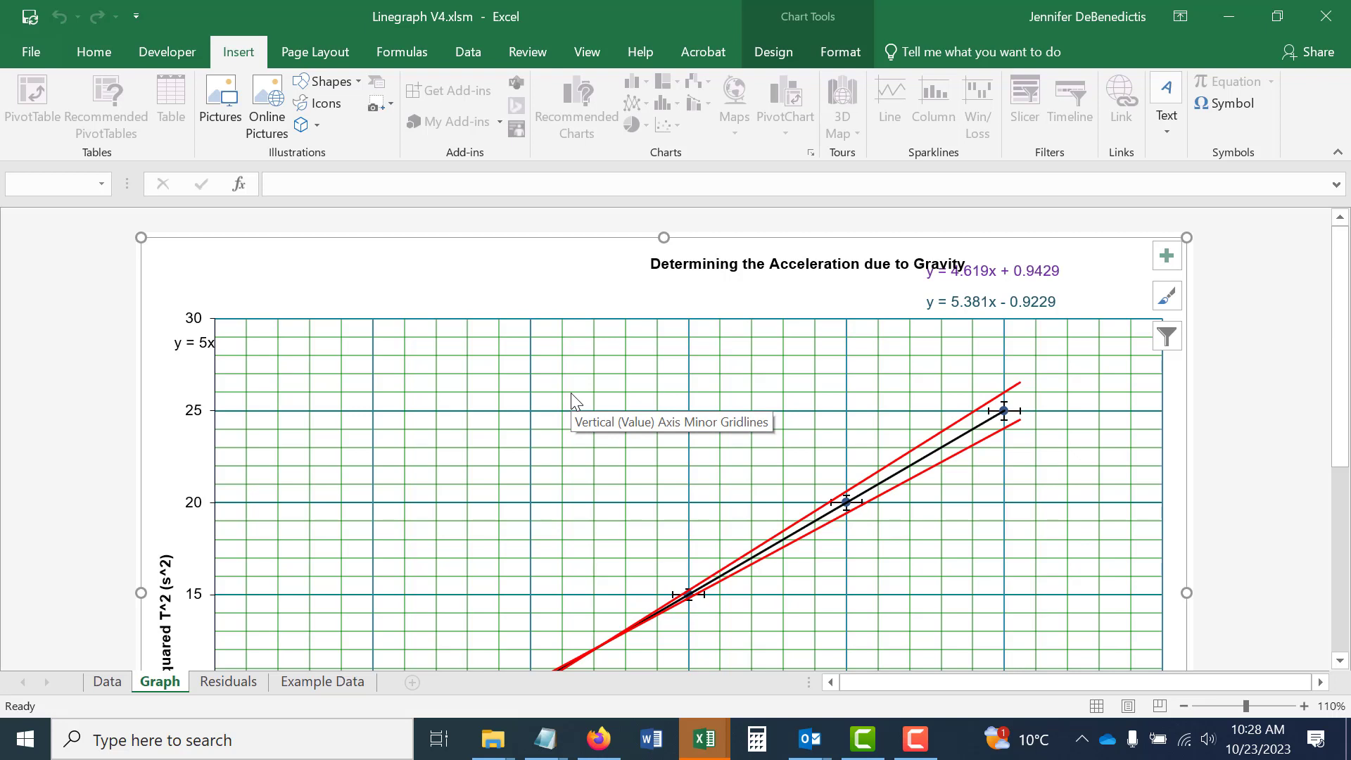
{"action": "left_click", "coordinate": [427, 384]}
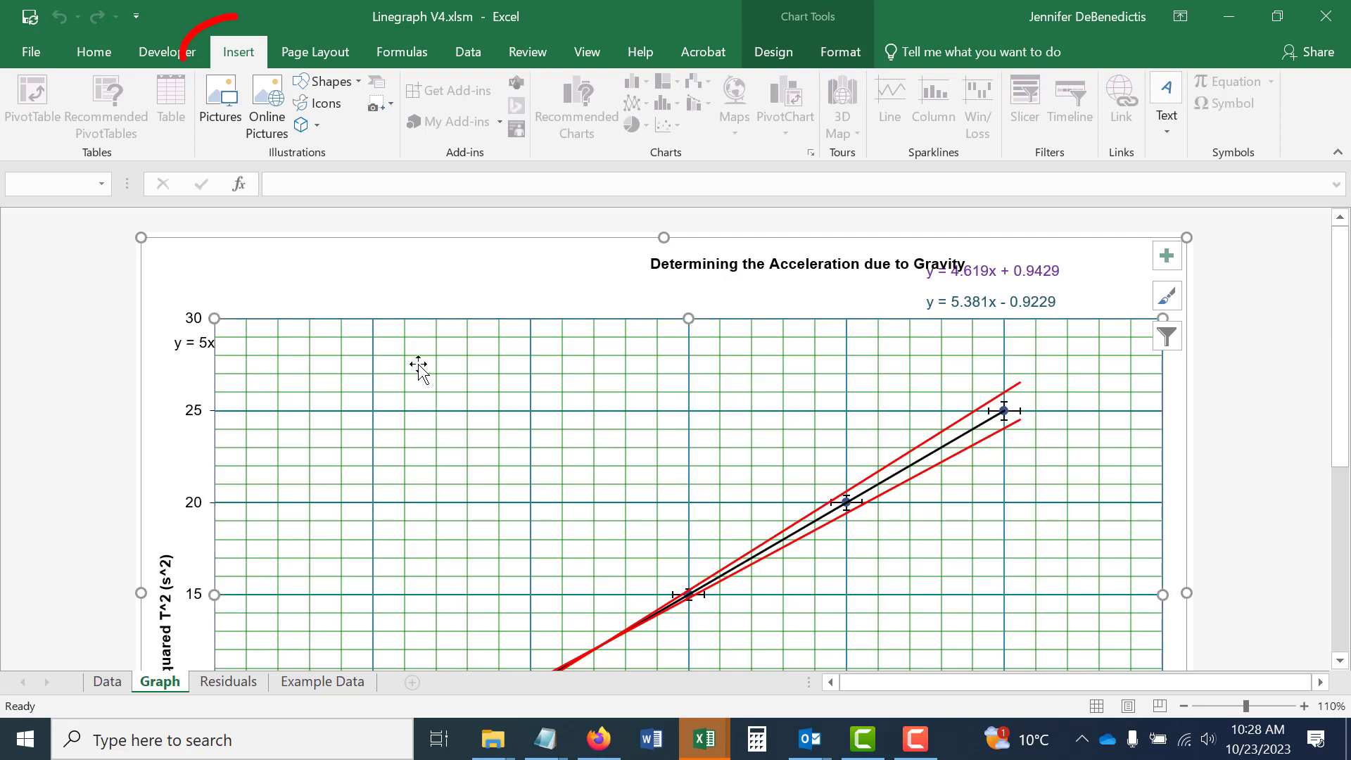
{"action": "left_click", "coordinate": [362, 82]}
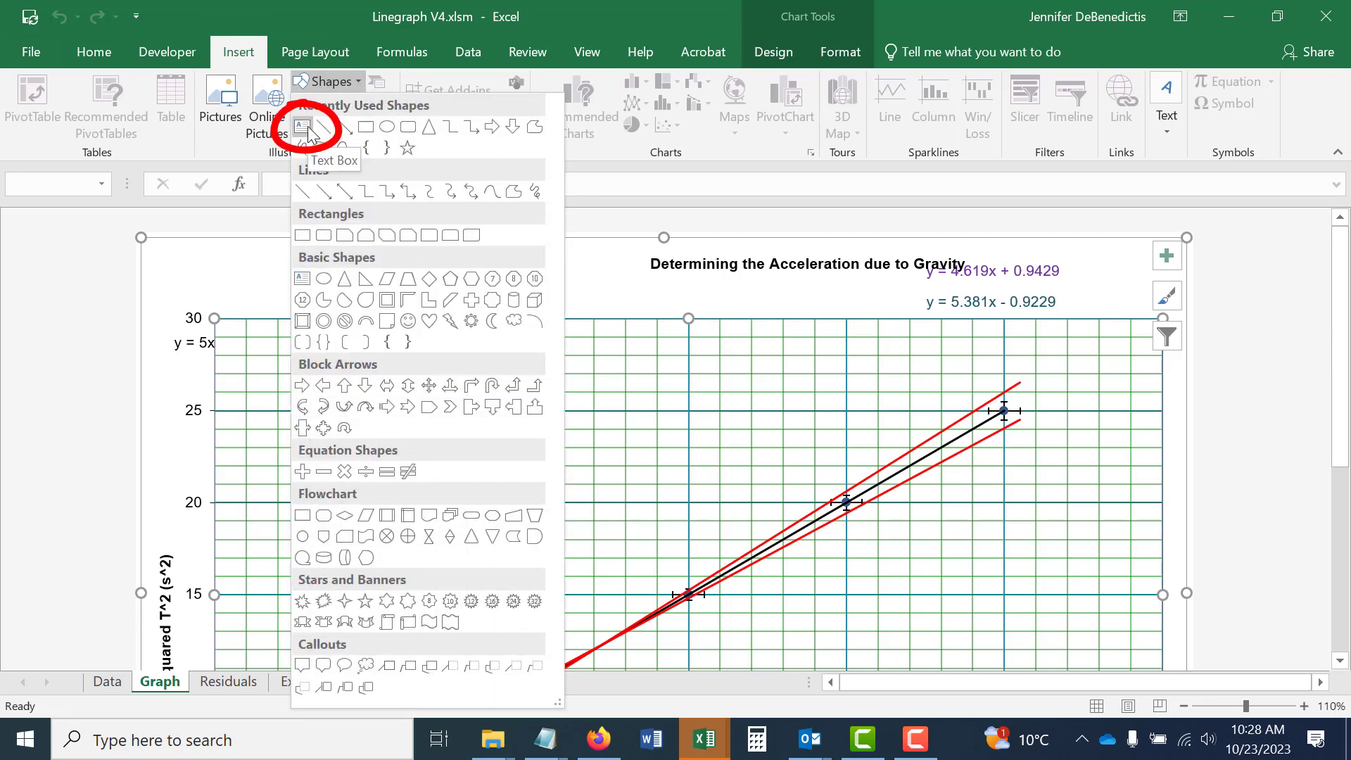
{"action": "left_click", "coordinate": [307, 132]}
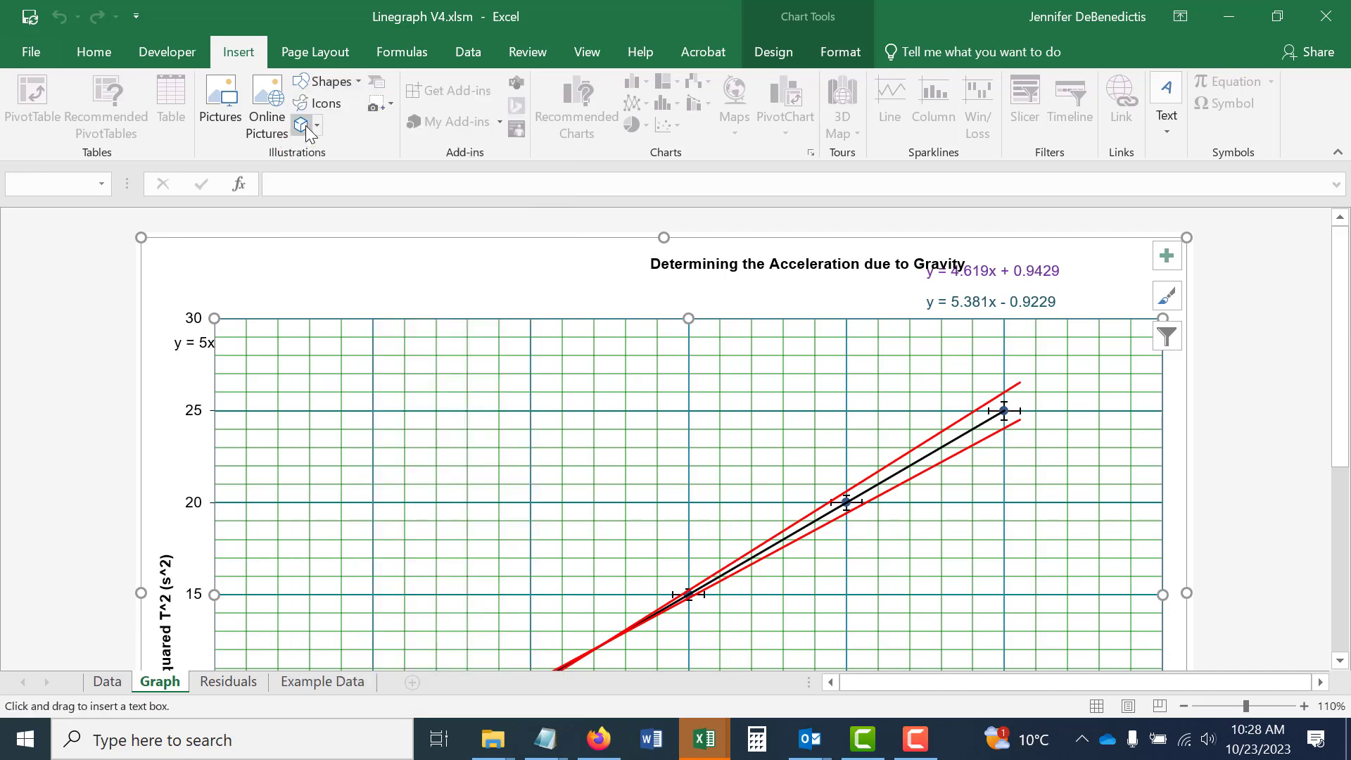
{"action": "mouse_move", "coordinate": [289, 342]}
{"action": "left_mouse_down"}
{"action": "mouse_move", "coordinate": [530, 452]}
{"action": "mouse_move", "coordinate": [838, 488]}
{"action": "left_mouse_up"}
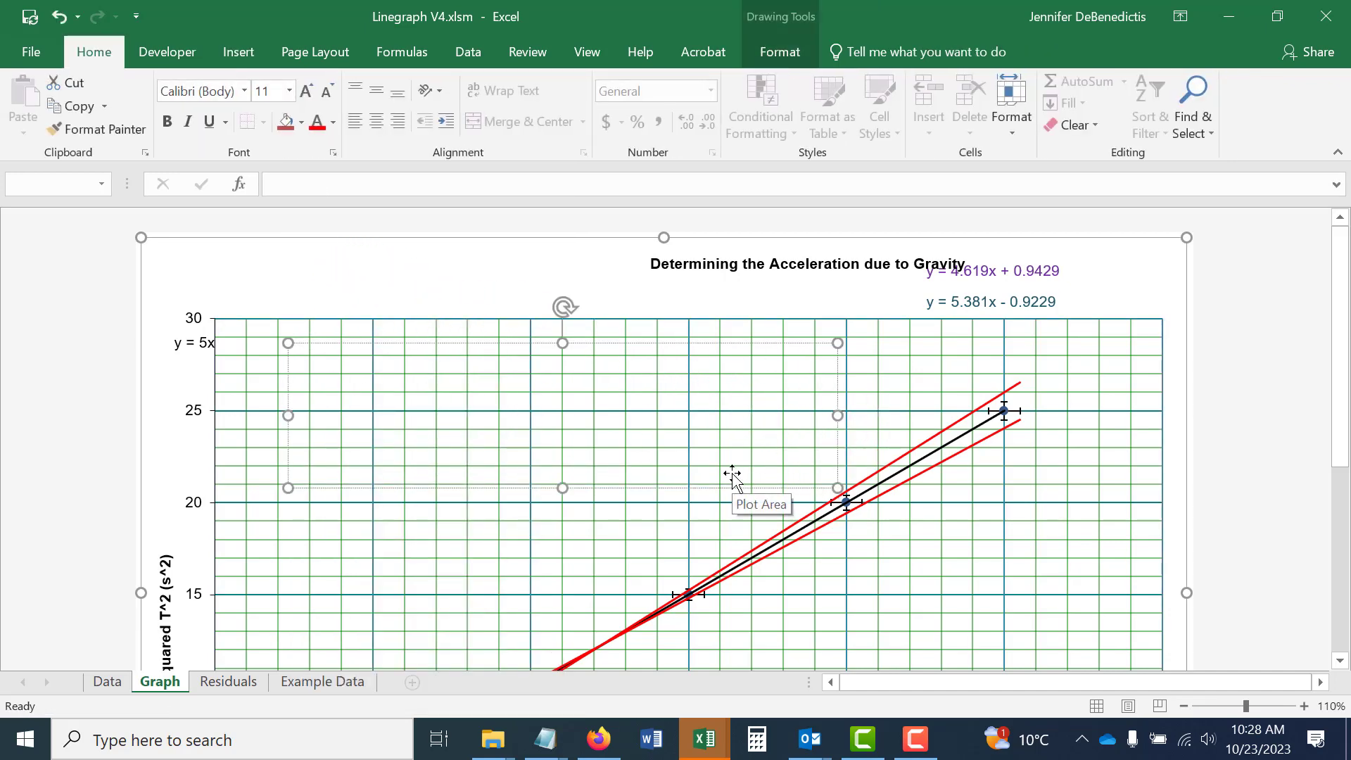
{"action": "type", "text": "sdf;lasfsadfl"}
{"action": "key", "text": "BackSpace"}
{"action": "key", "text": "BackSpace"}
{"action": "key", "text": "BackSpace"}
{"action": "key", "text": "BackSpace"}
{"action": "key", "text": "BackSpace"}
{"action": "key", "text": "BackSpace"}
{"action": "key", "text": "BackSpace"}
{"action": "key", "text": "BackSpace"}
{"action": "key", "text": "BackSpace"}
{"action": "key", "text": "BackSpace"}
{"action": "key", "text": "BackSpace"}
{"action": "key", "text": "BackSpace"}
{"action": "key", "text": "BackSpace"}
Insert a new equation in the text box and increase its font size by three increments.
{"action": "left_click", "coordinate": [237, 51]}
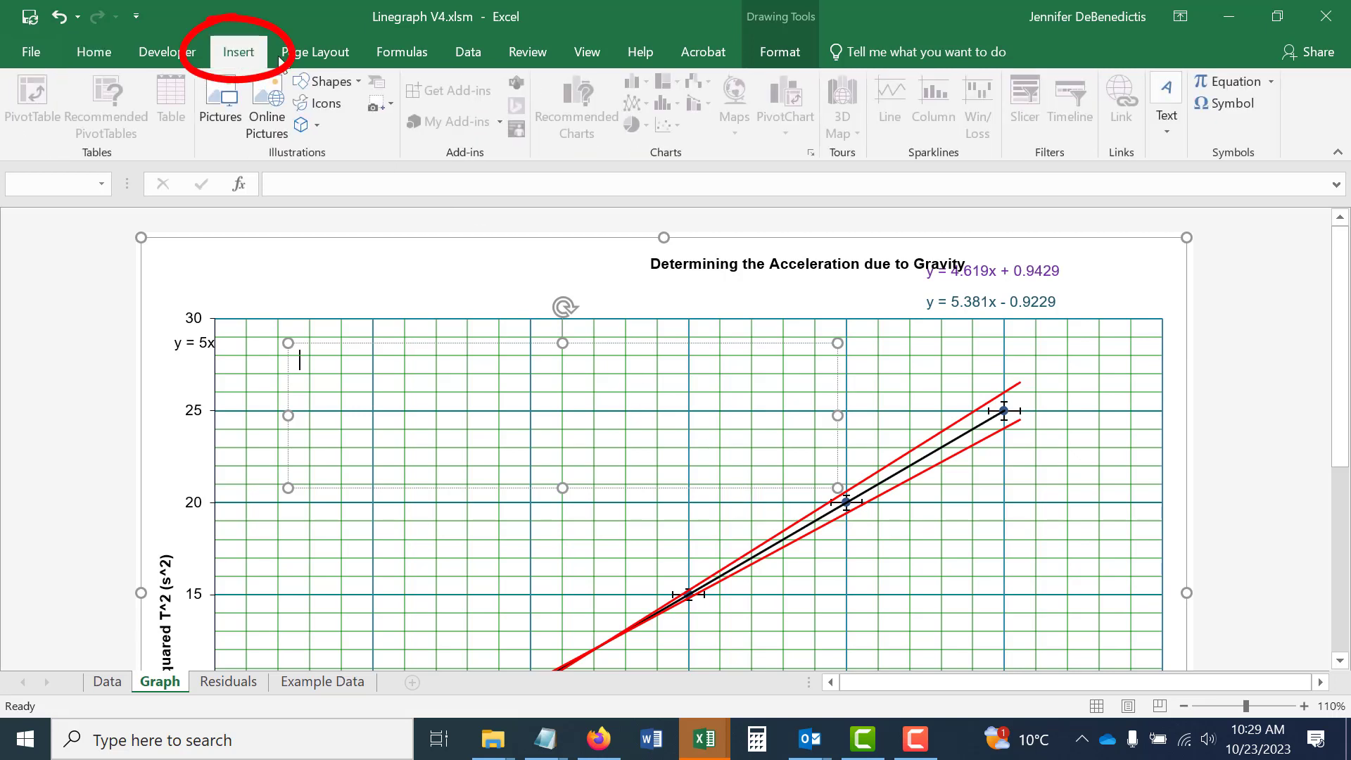
{"action": "left_click", "coordinate": [1223, 82]}
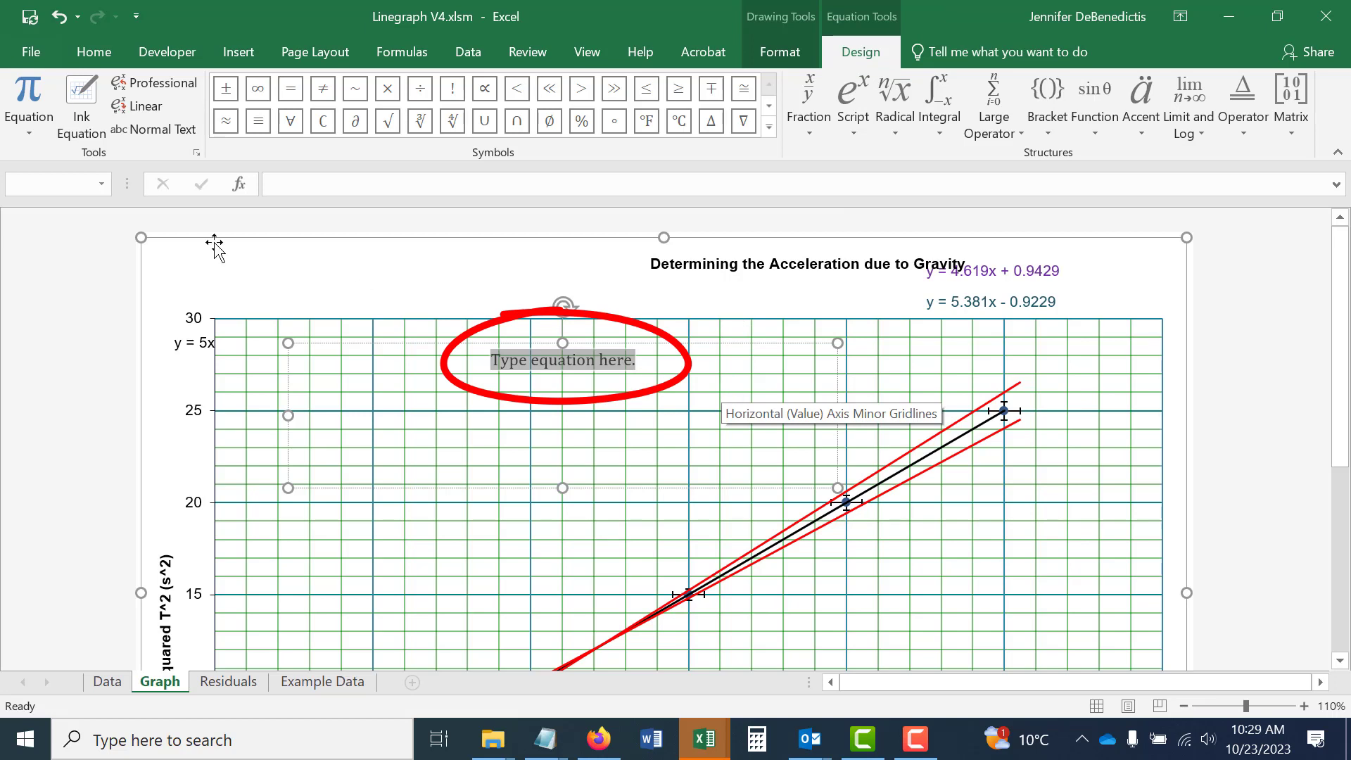
{"action": "left_click", "coordinate": [105, 54]}
{"action": "left_click", "coordinate": [304, 92]}
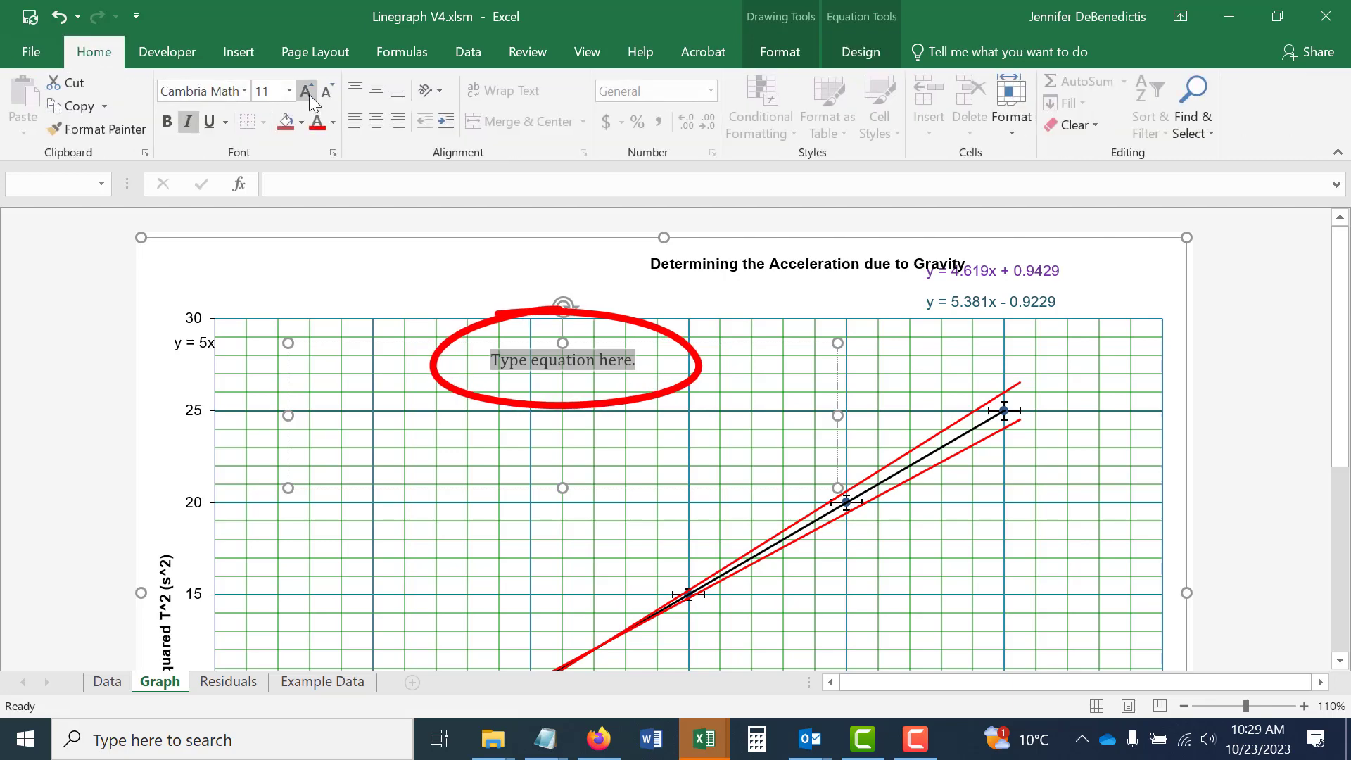
{"action": "left_click", "coordinate": [305, 92]}
{"action": "left_click", "coordinate": [305, 92]}
{"action": "left_click", "coordinate": [305, 91]}
Begin the equation with T² built from a superscript structure, followed by an equals sign.
{"action": "left_click", "coordinate": [863, 52]}
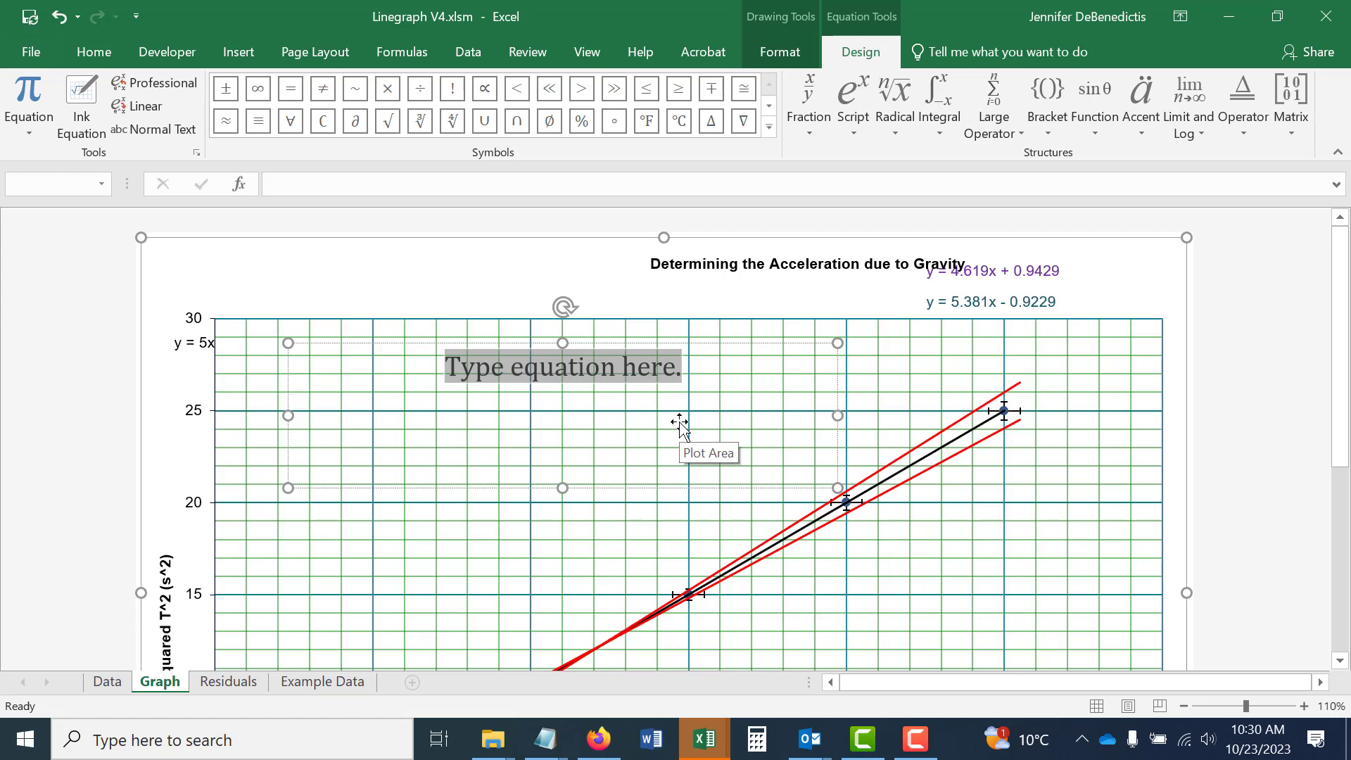
{"action": "left_click", "coordinate": [858, 130]}
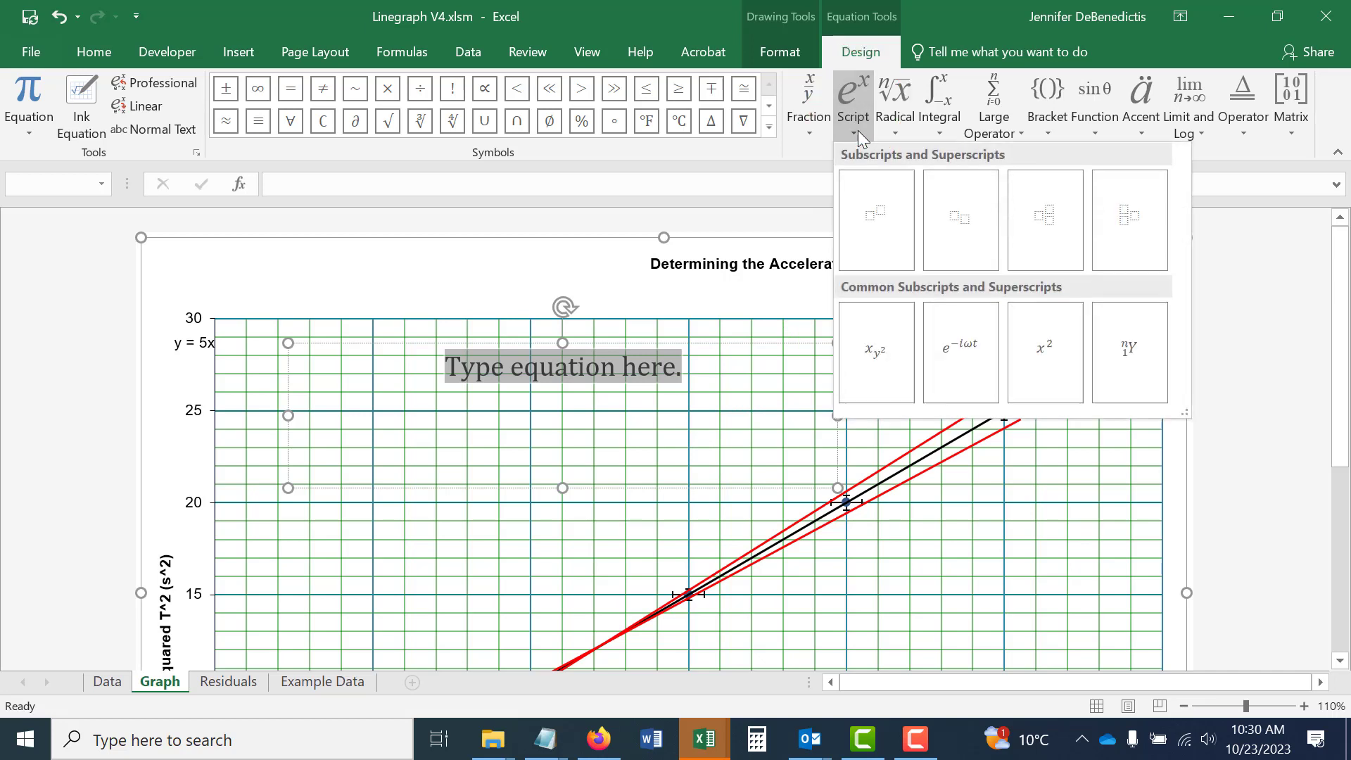
{"action": "left_click", "coordinate": [878, 238]}
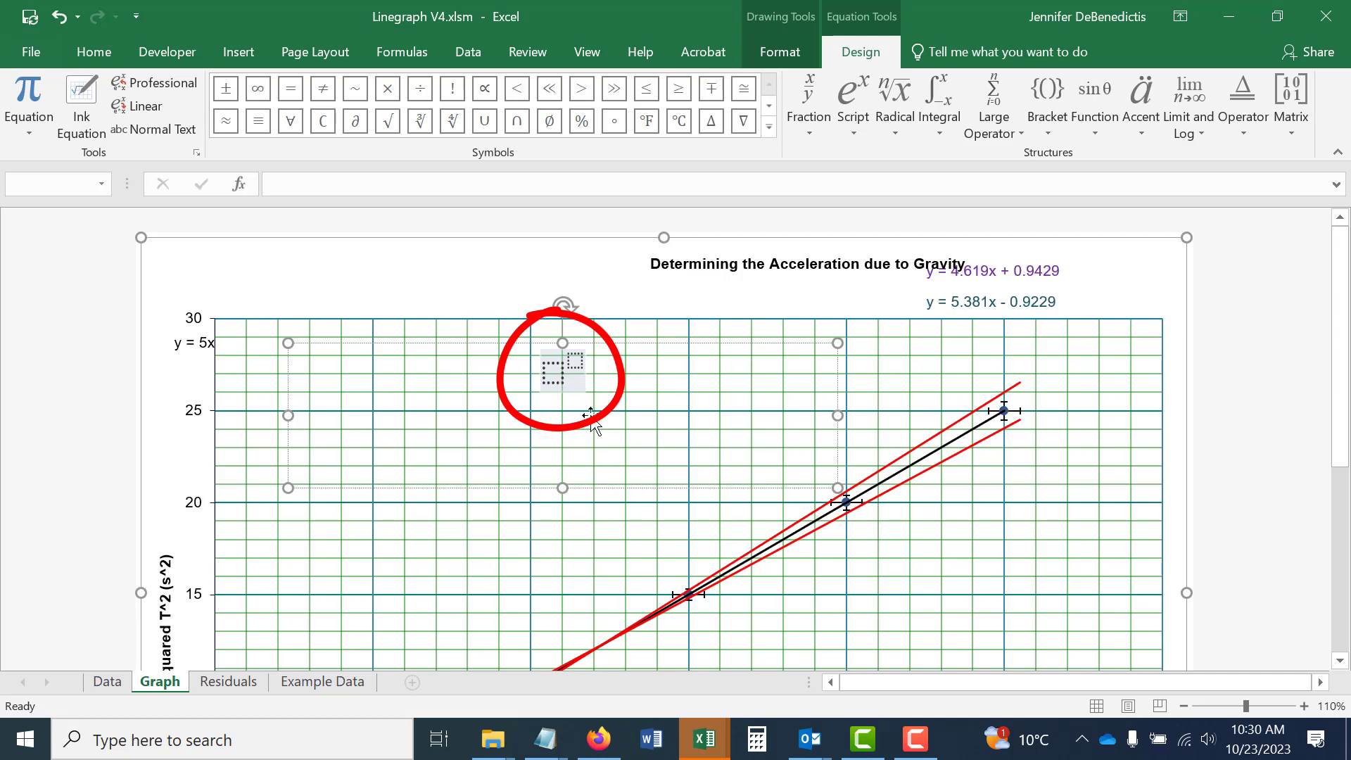
{"action": "left_click", "coordinate": [548, 372]}
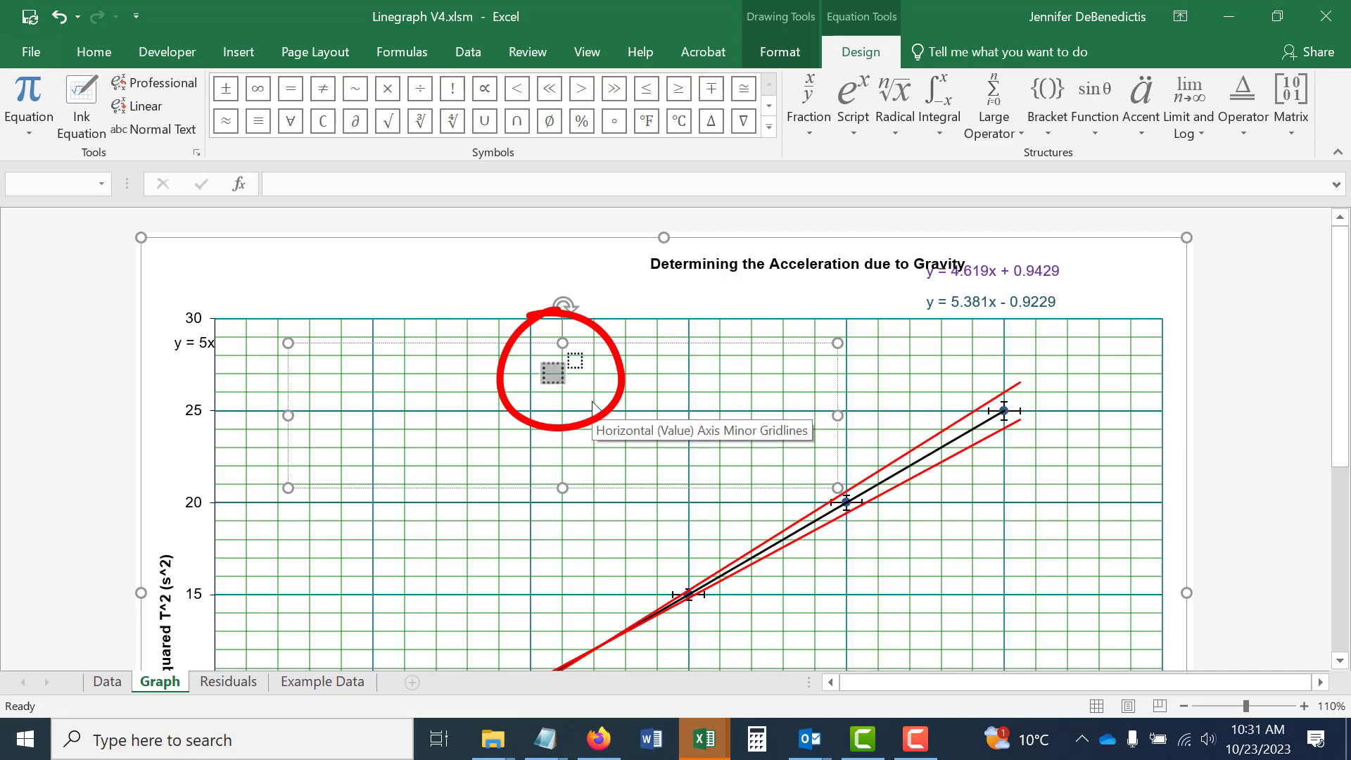
{"action": "type", "text": "T"}
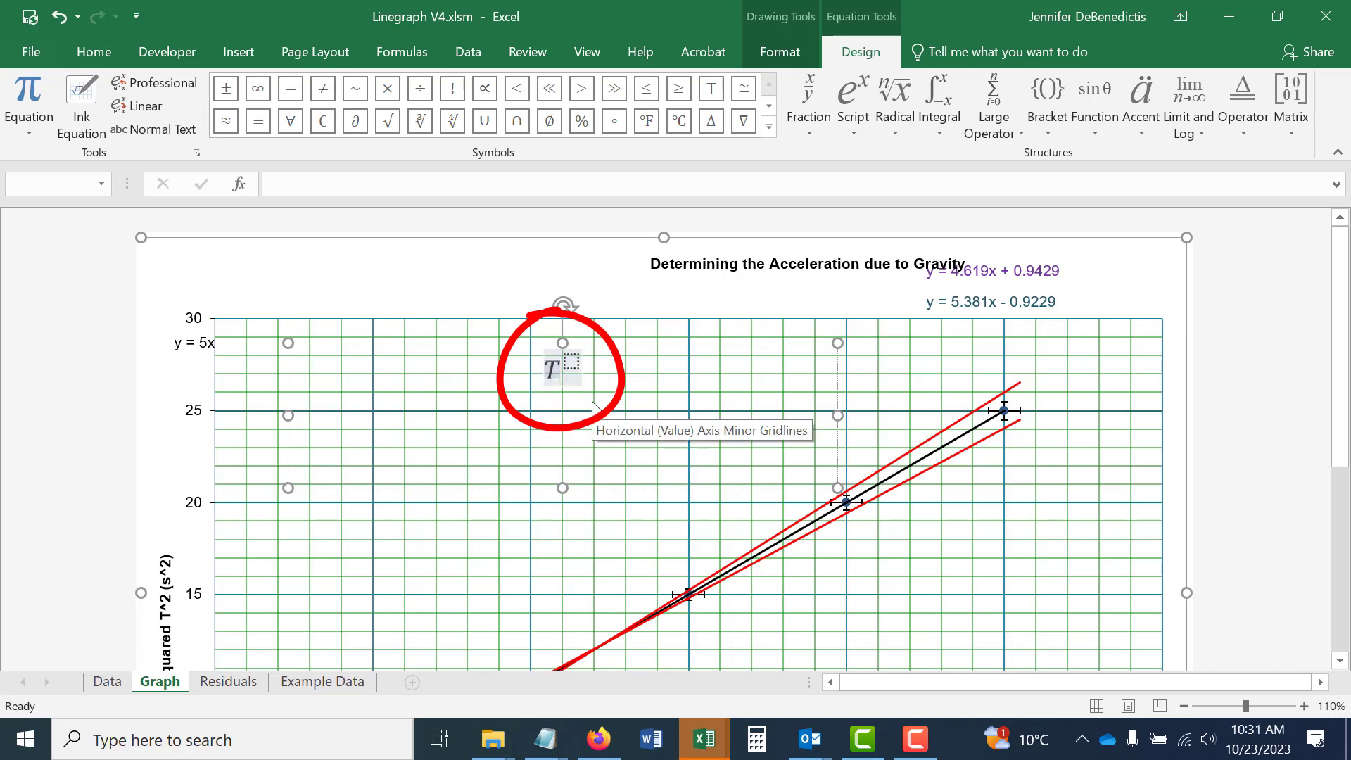
{"action": "key", "text": "Right"}
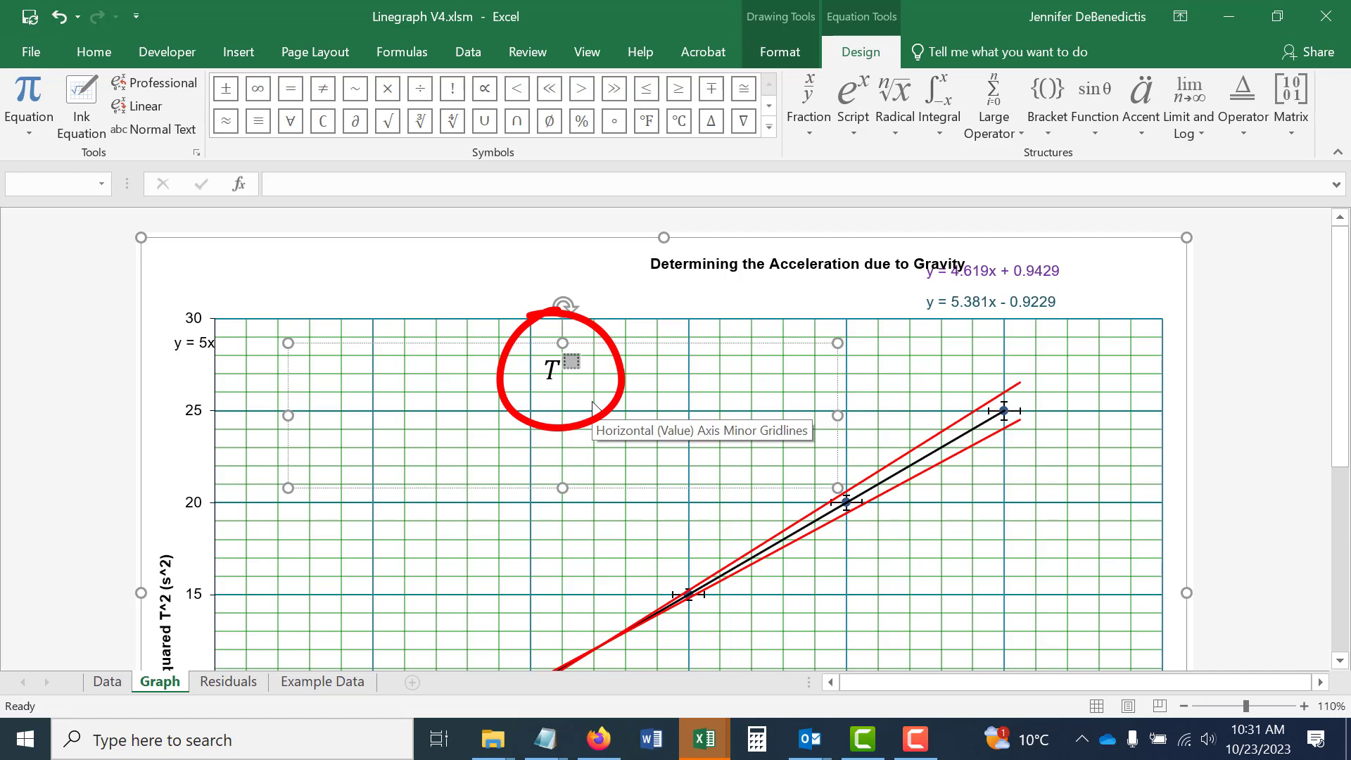
{"action": "type", "text": "2"}
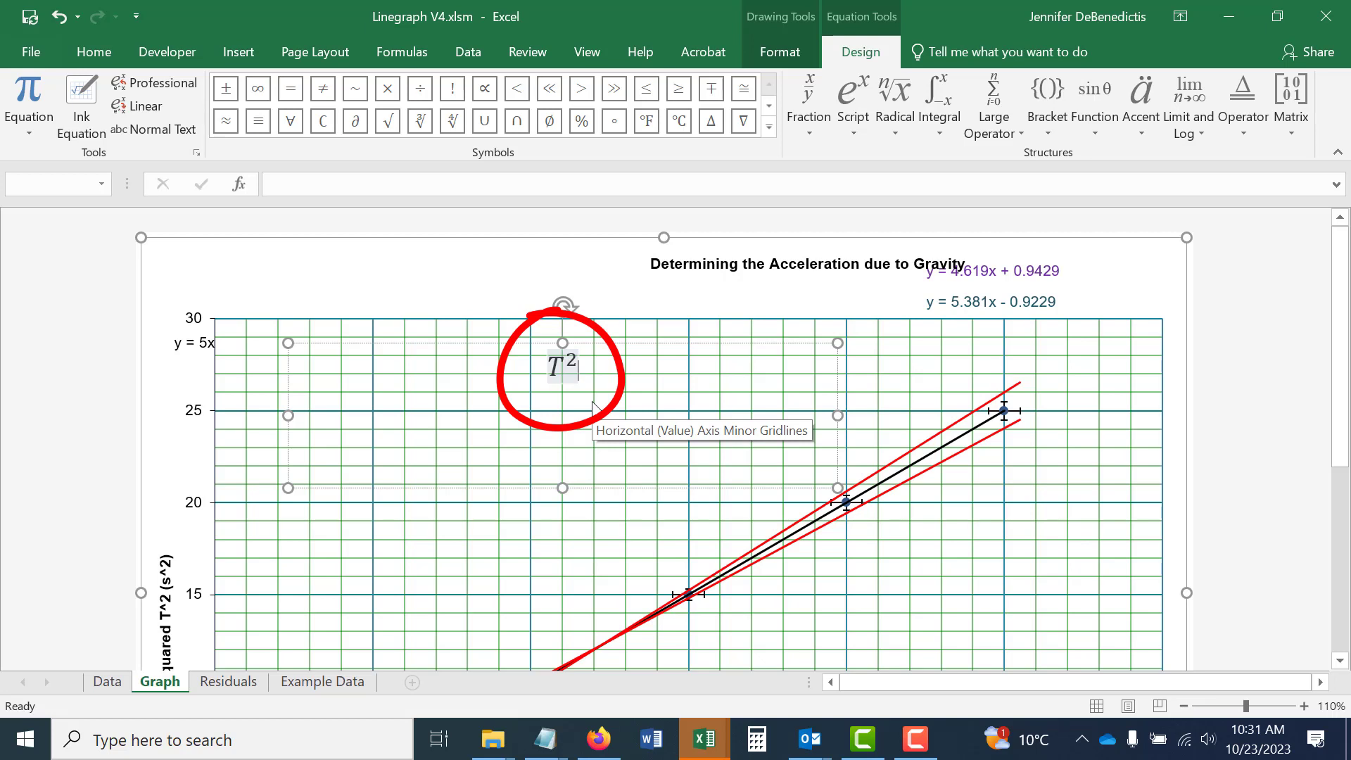
{"action": "key", "text": "Right"}
{"action": "type", "text": "="}
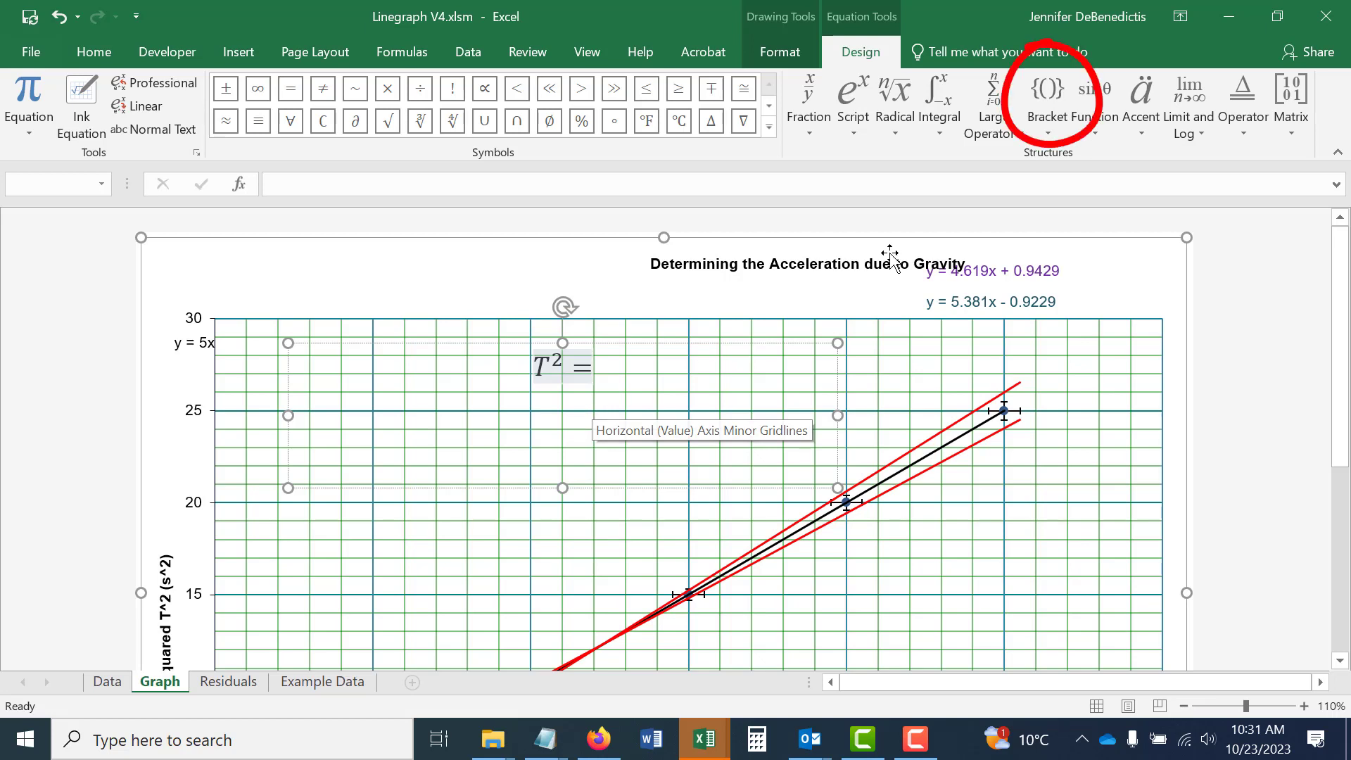
Complete the right side of the equation as an empty parenthesis pair, L, a plus sign and a second empty parenthesis pair.
{"action": "left_click", "coordinate": [1050, 105]}
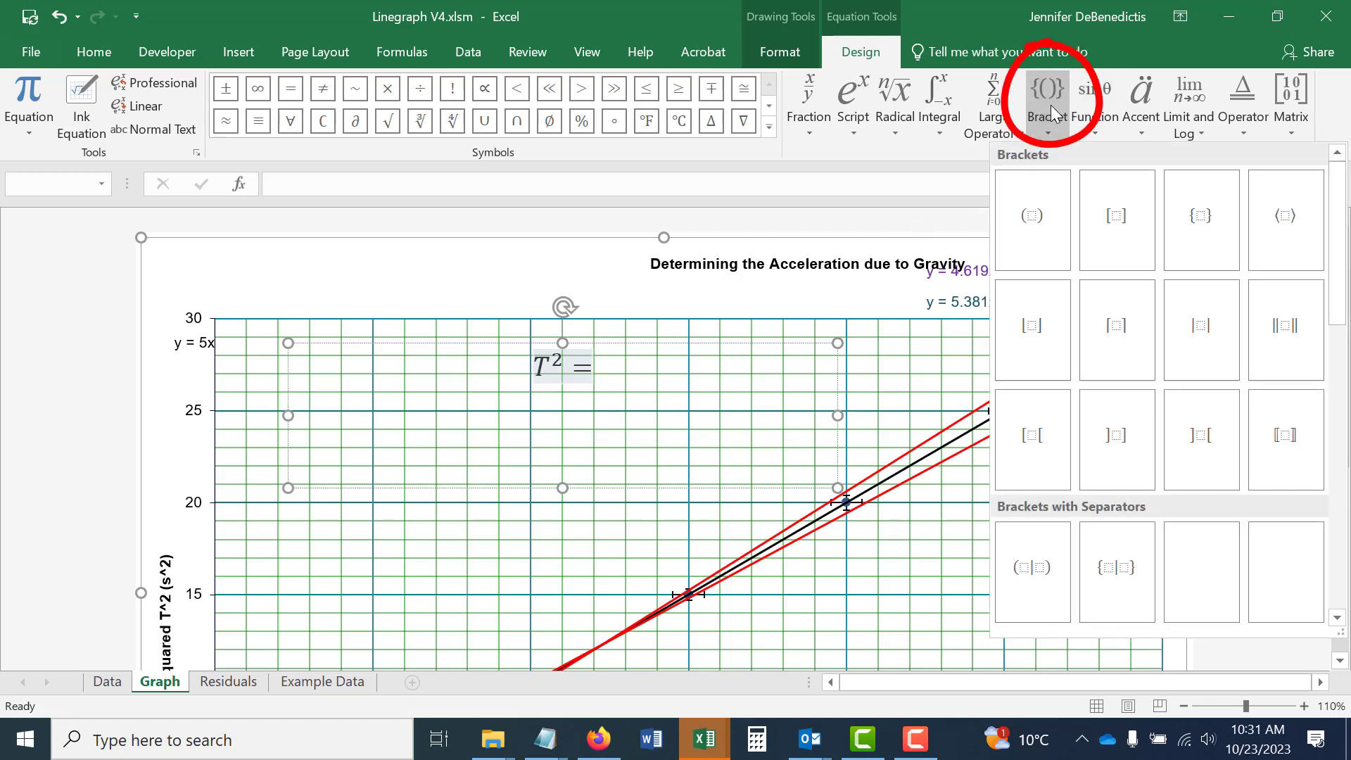
{"action": "left_click", "coordinate": [1054, 211]}
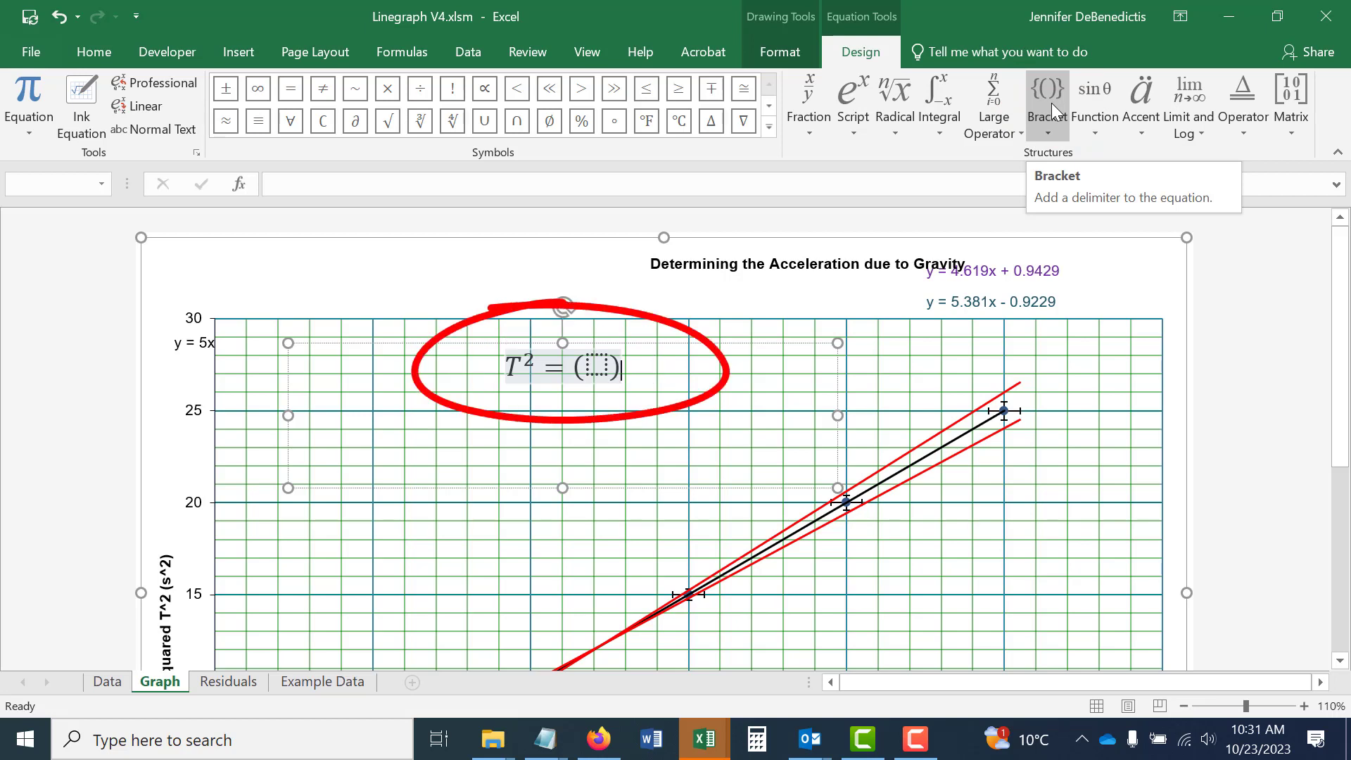
{"action": "type", "text": "L "}
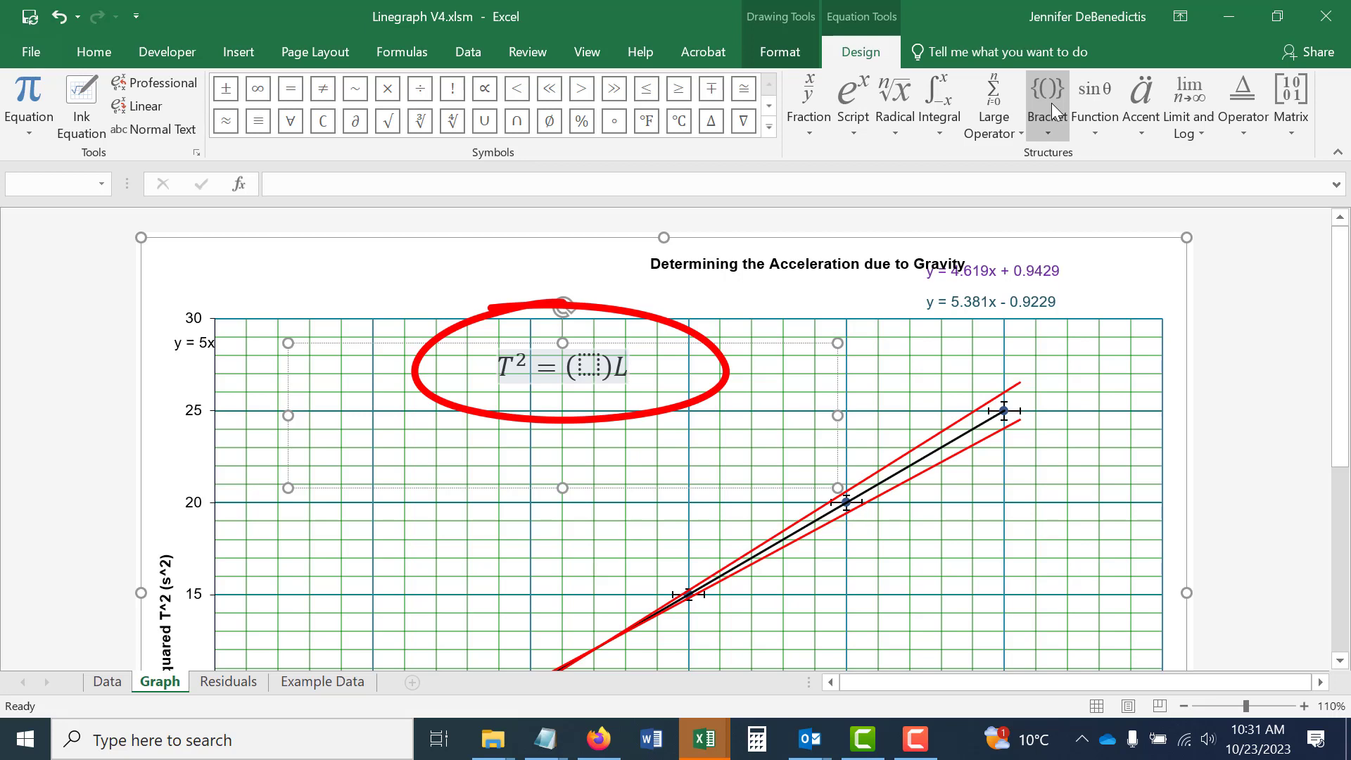
{"action": "type", "text": "+"}
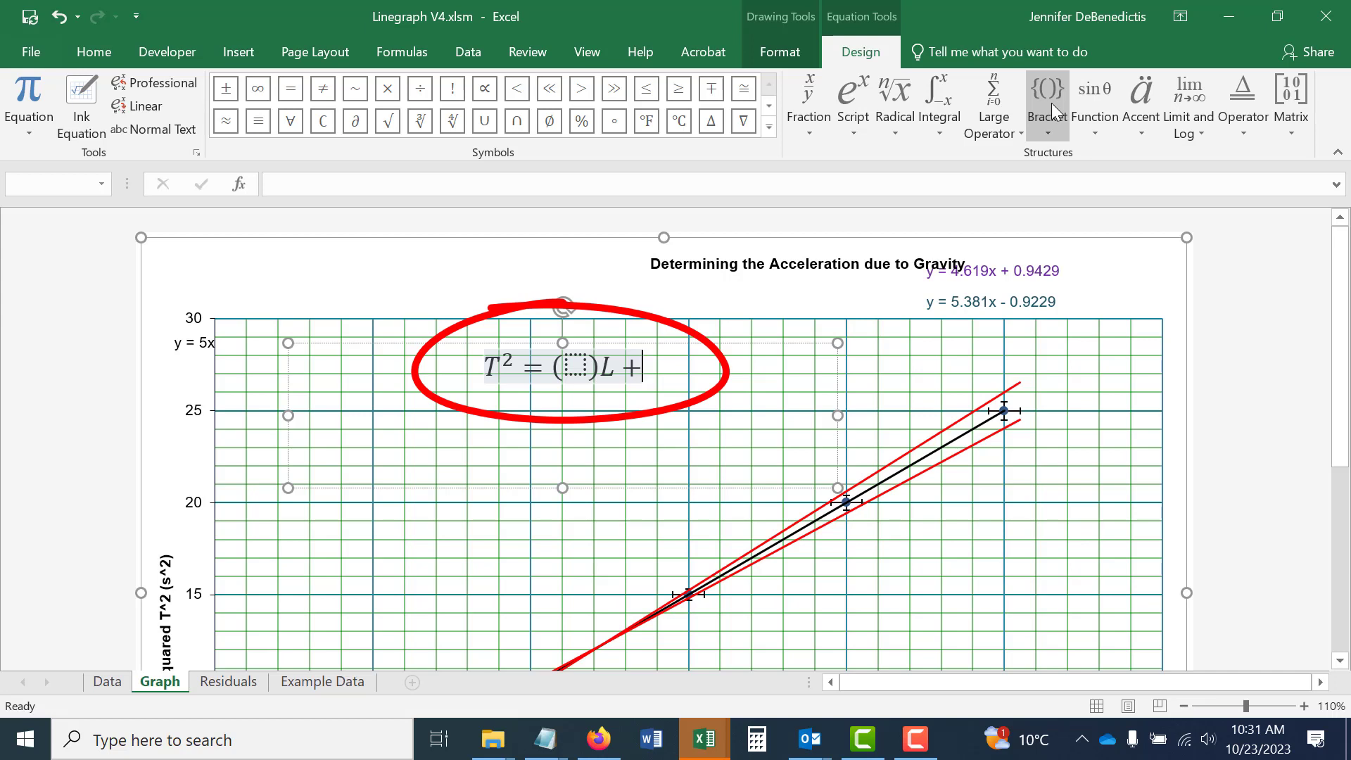
{"action": "left_click", "coordinate": [1050, 95]}
{"action": "left_click", "coordinate": [1048, 215]}
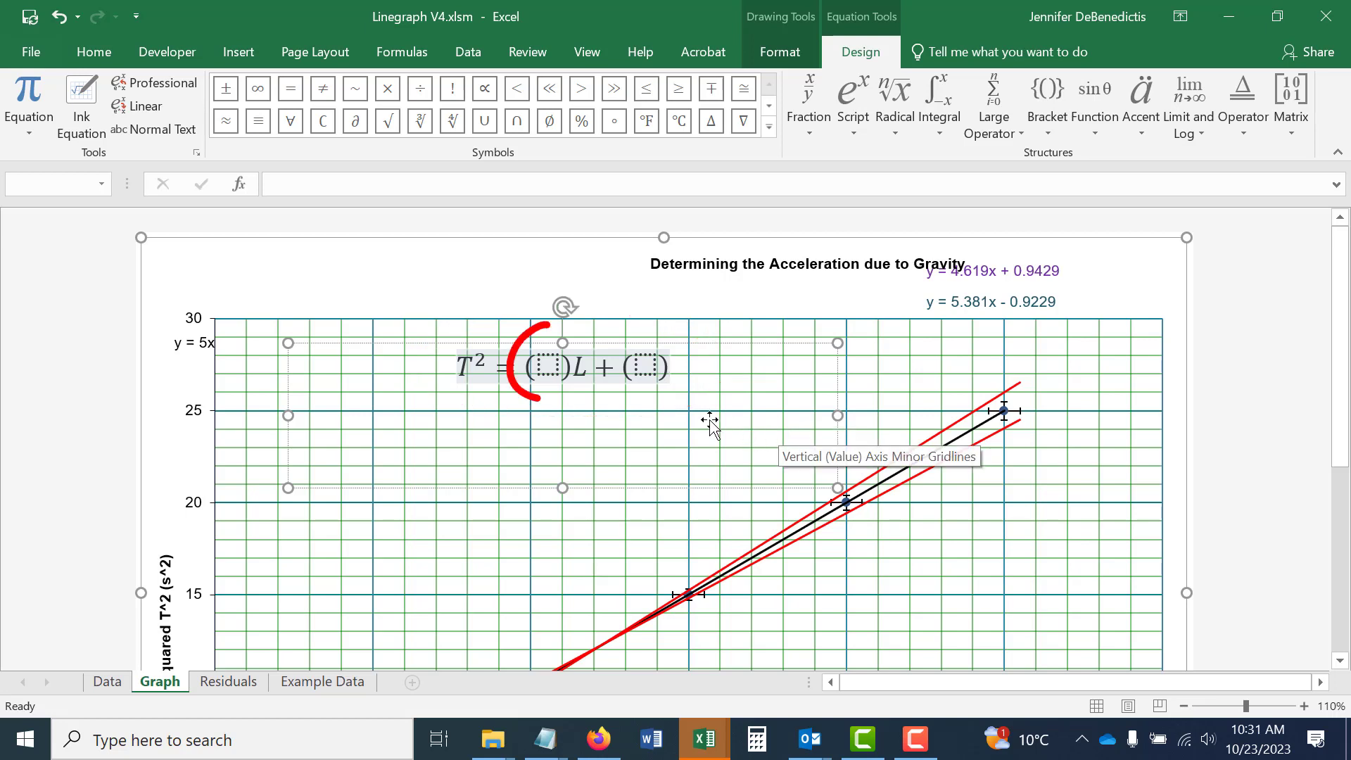
Fill the equation's first parentheses with the best-fit slope and uncertainty from the Data sheet, 5.0 ± 0.4.
{"action": "left_click", "coordinate": [552, 366]}
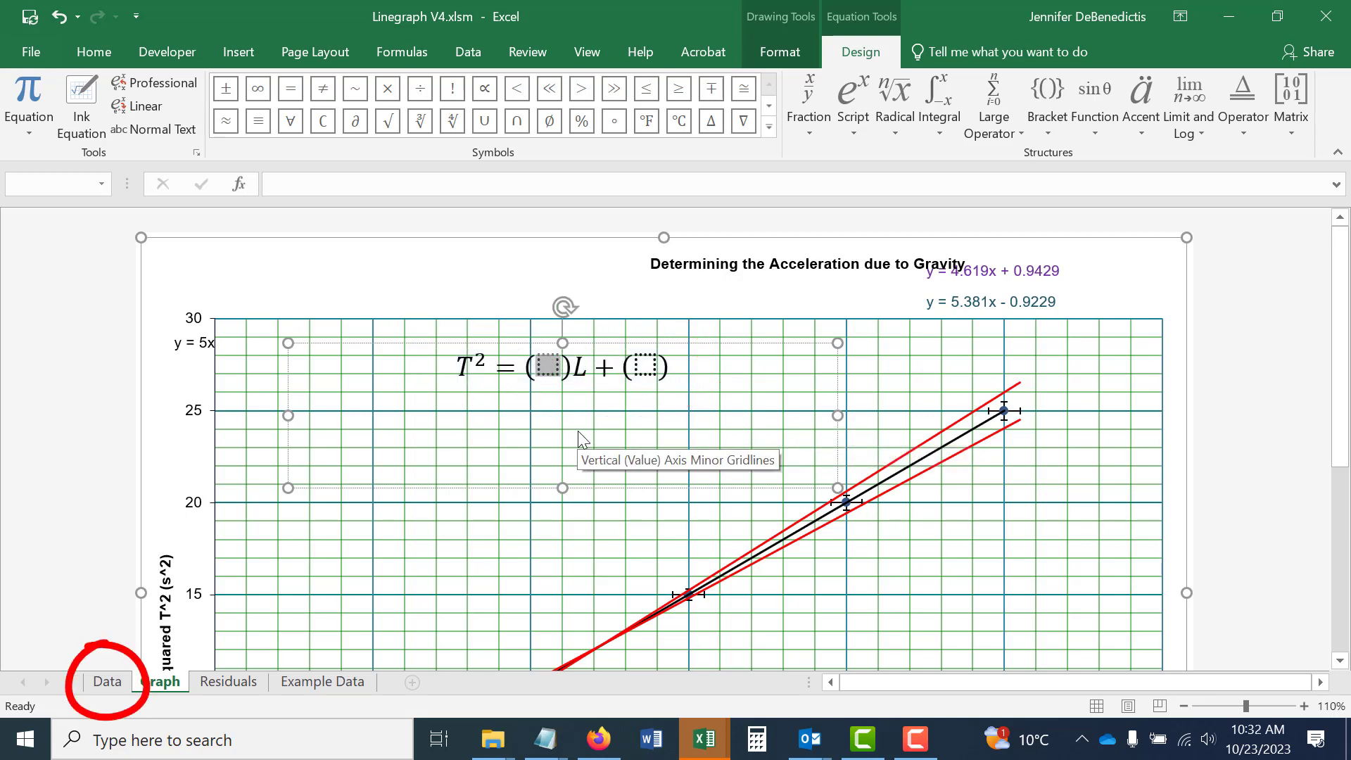
{"action": "left_click", "coordinate": [106, 683]}
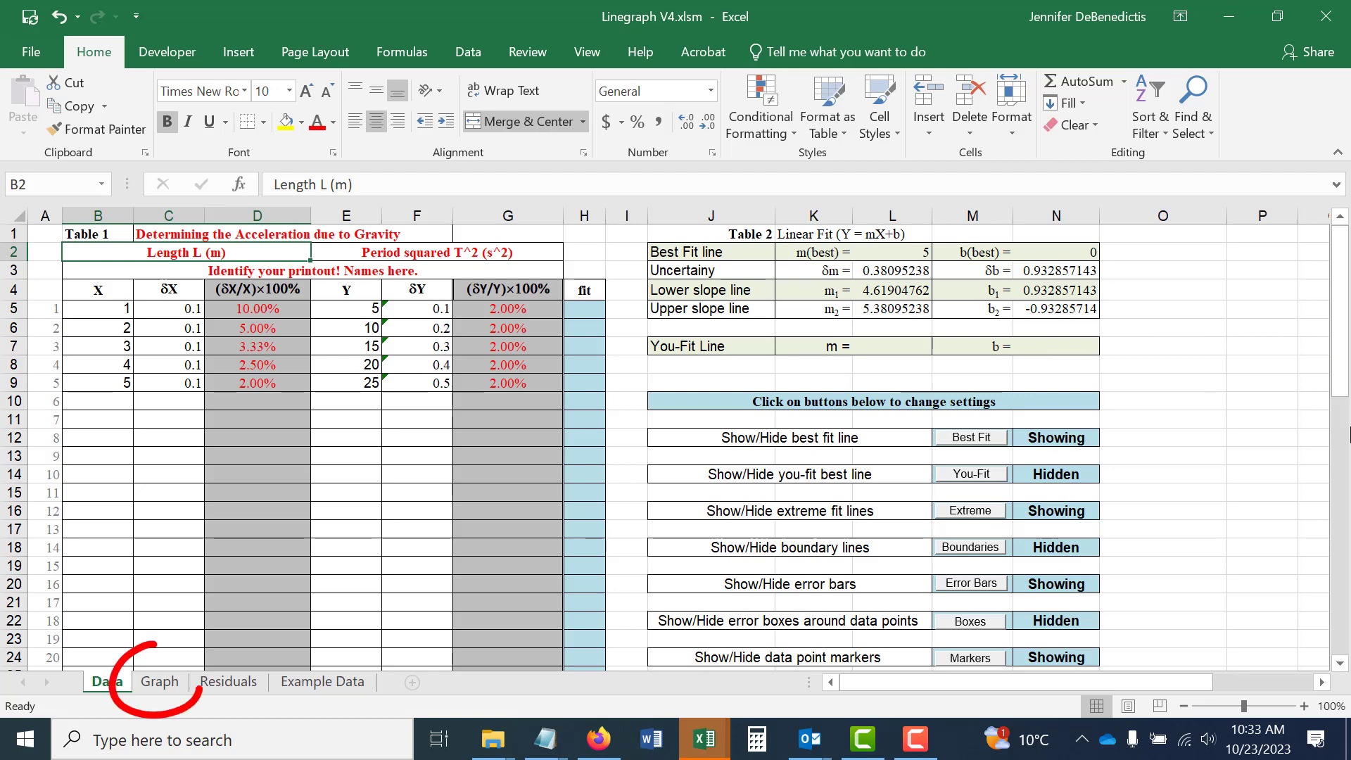
{"action": "left_click", "coordinate": [159, 683]}
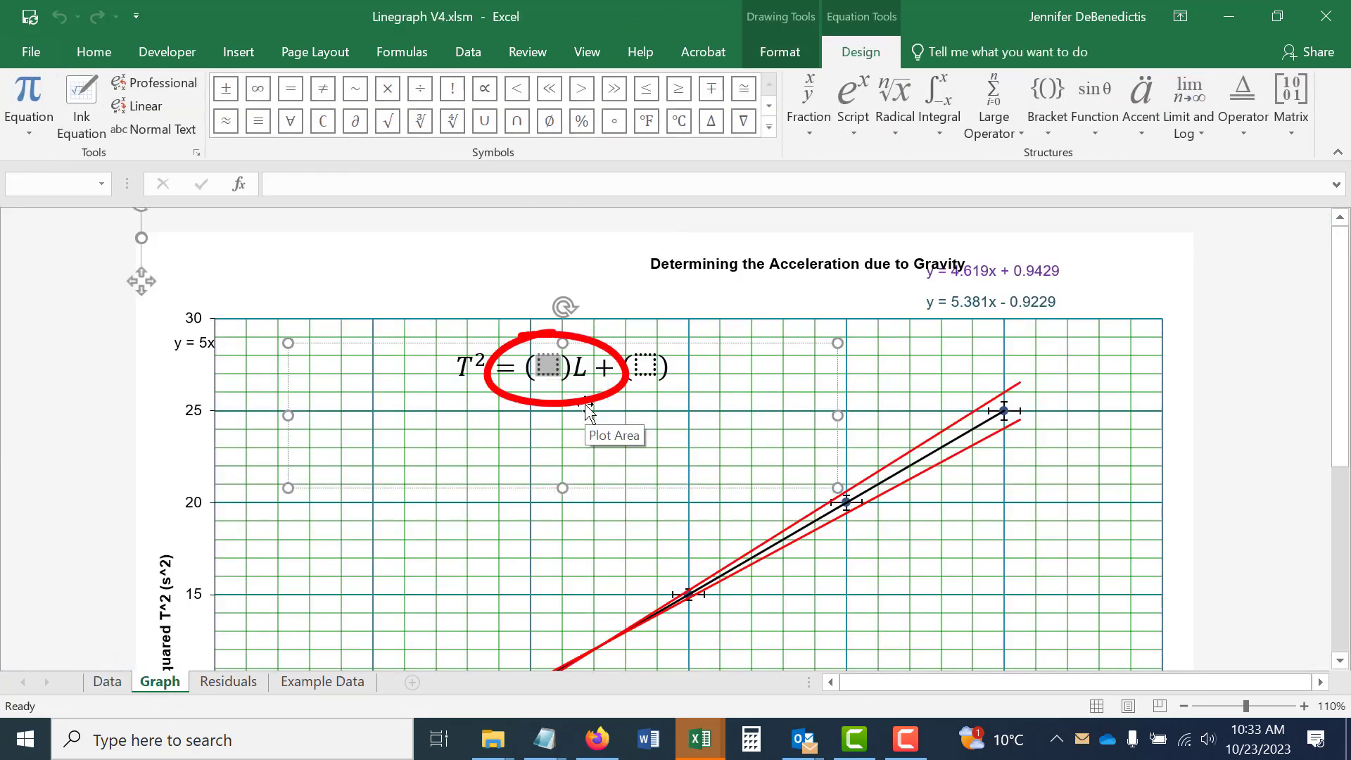
{"action": "type", "text": "5.0"}
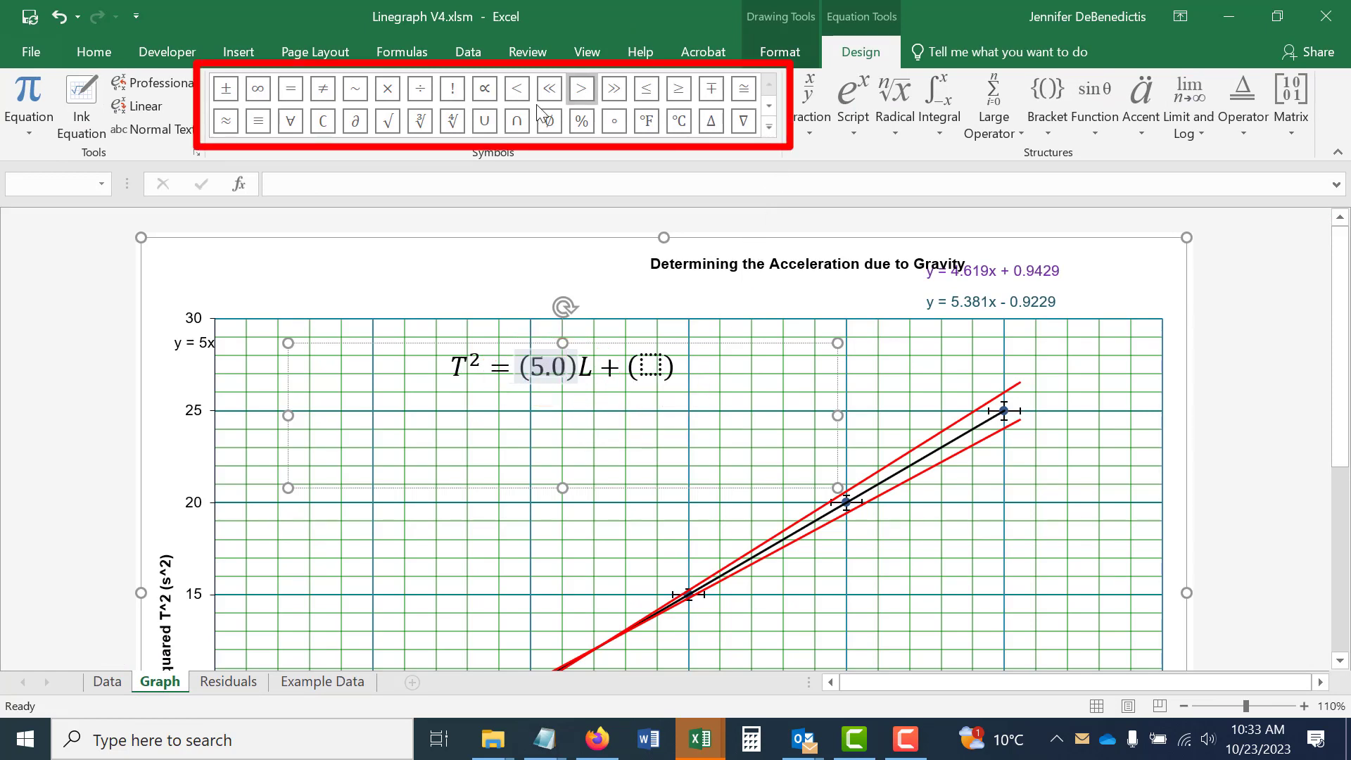
{"action": "left_click", "coordinate": [770, 127]}
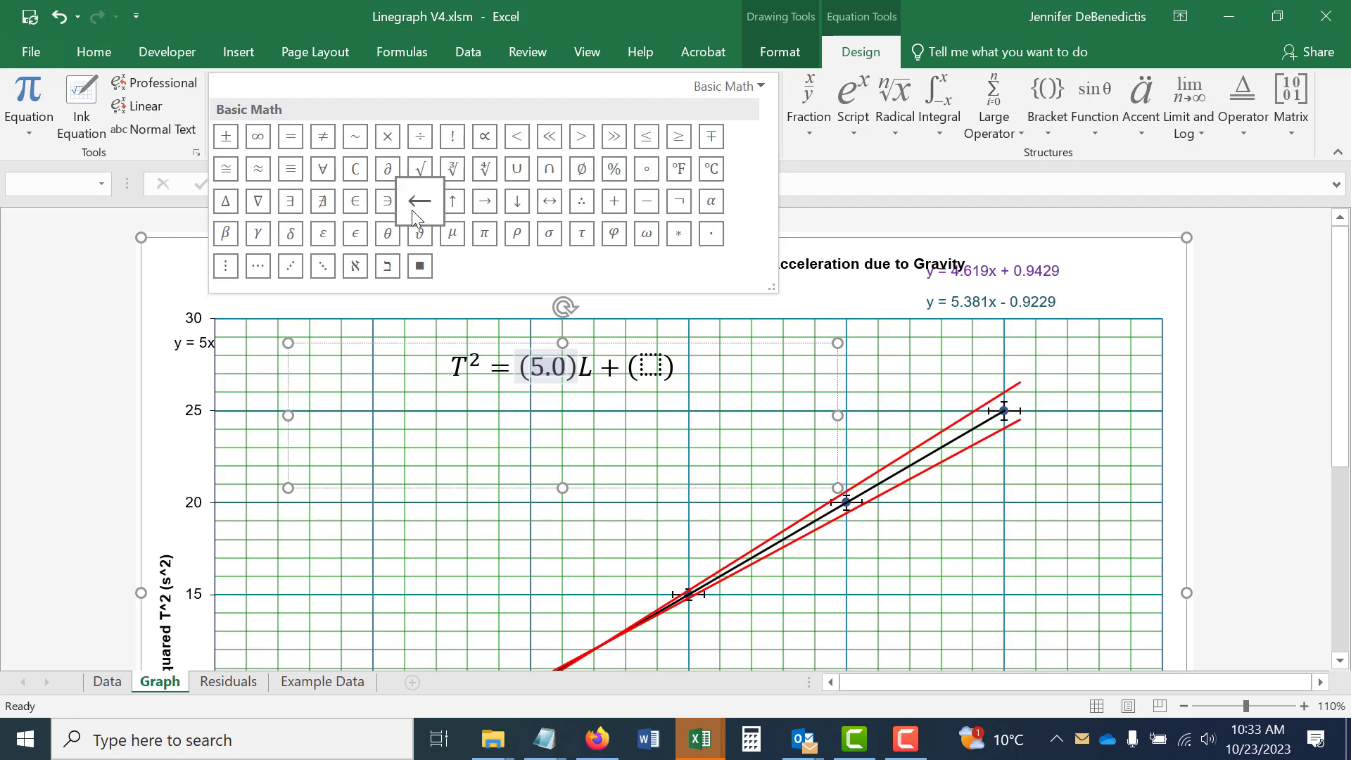
{"action": "left_click", "coordinate": [224, 142]}
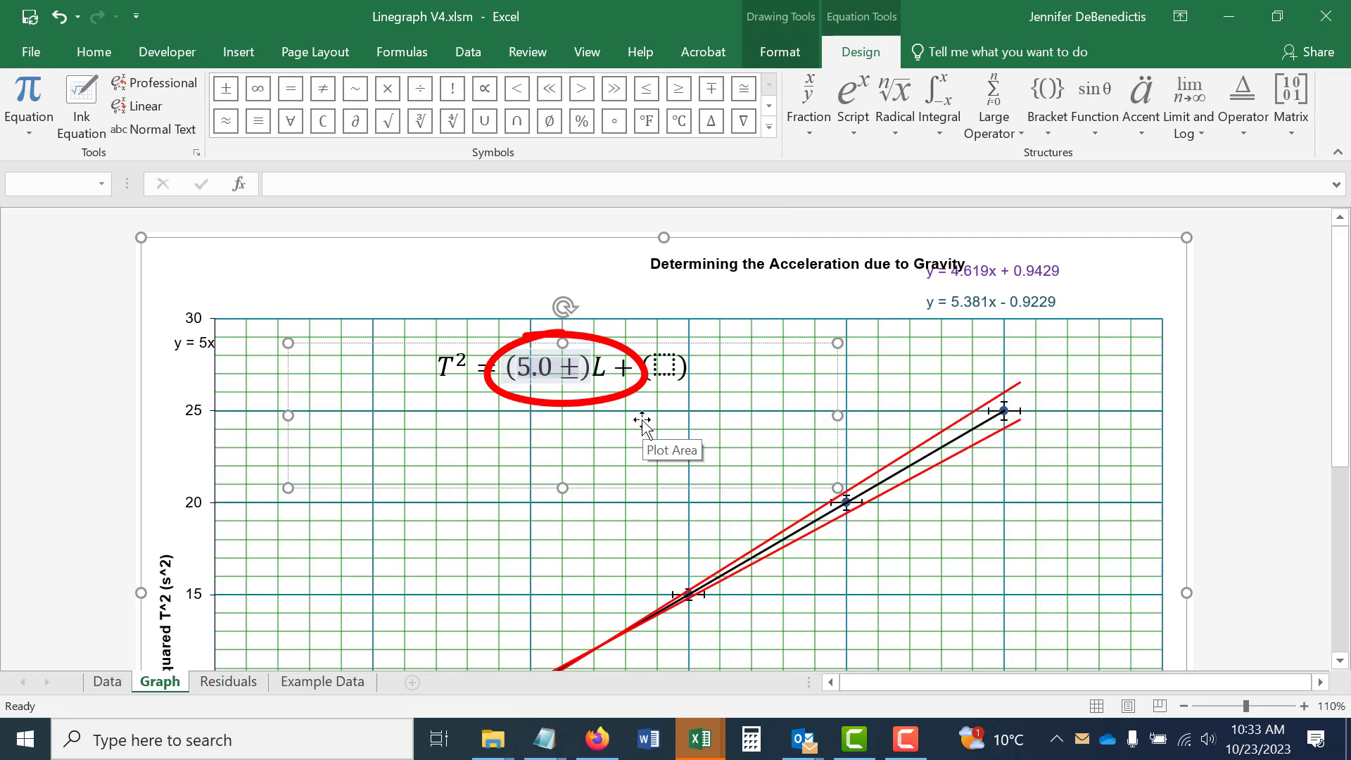
{"action": "type", "text": "0.4"}
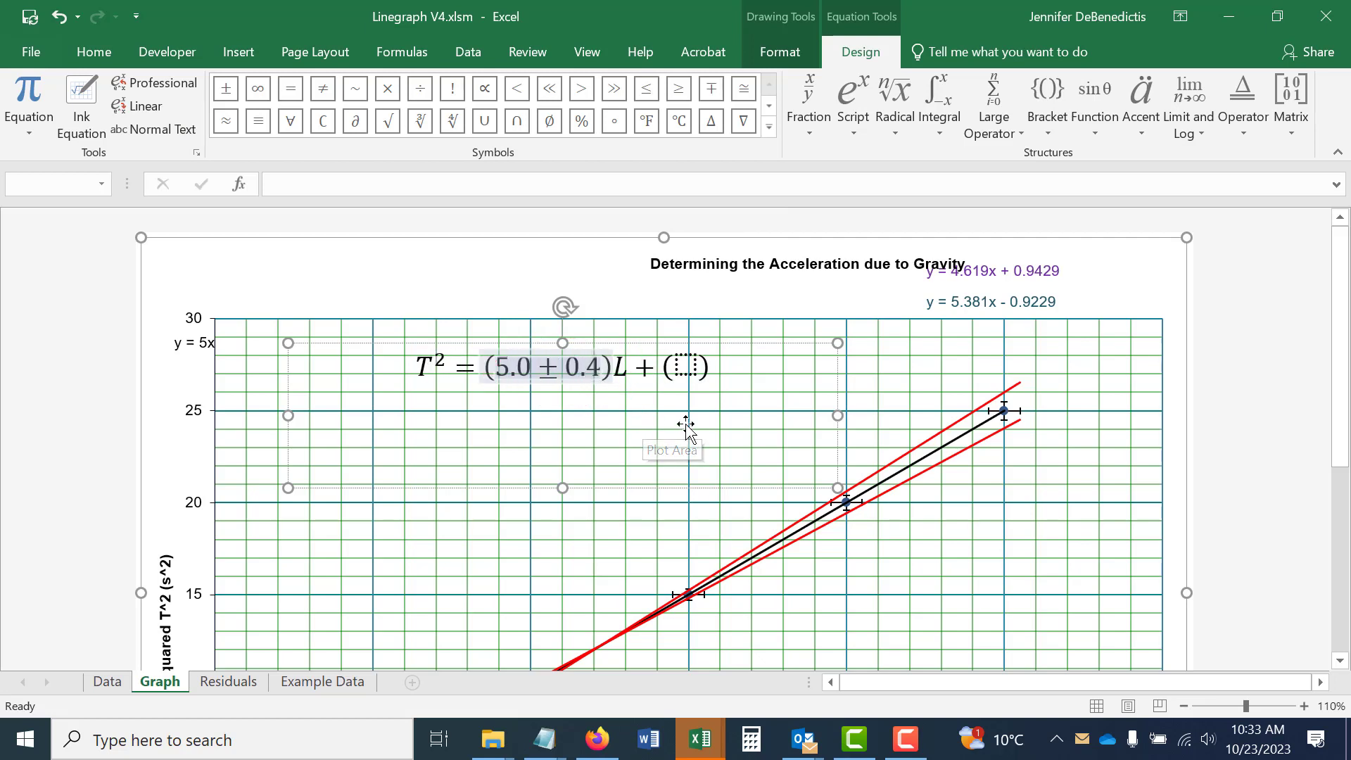
Check the units on the graph's axis labels and insert an empty small fraction after 0.4 in the slope term.
{"action": "scroll", "coordinate": [688, 433], "scroll_direction": "down", "scroll_amount": 2}
{"action": "scroll", "coordinate": [688, 432], "scroll_direction": "down", "scroll_amount": 3}
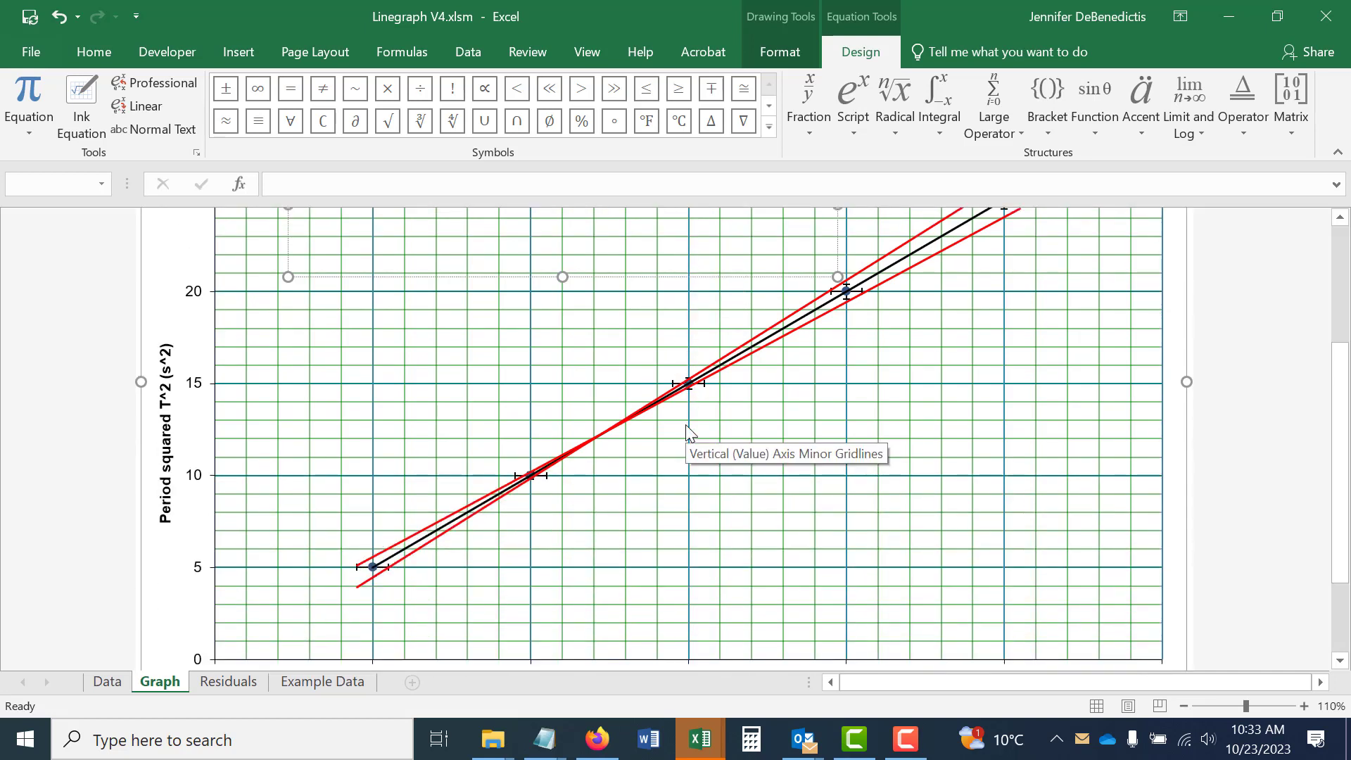
{"action": "scroll", "coordinate": [703, 427], "scroll_direction": "down", "scroll_amount": 1}
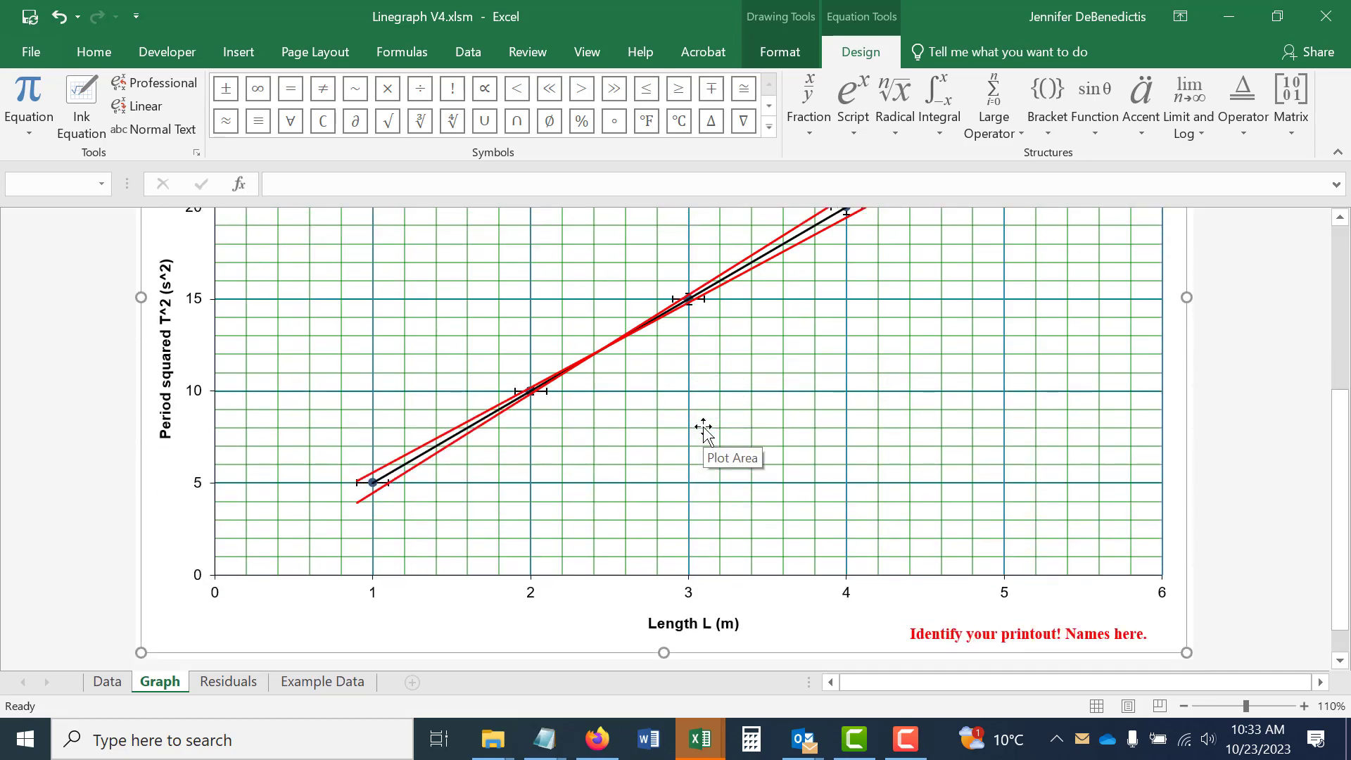
{"action": "scroll", "coordinate": [703, 428], "scroll_direction": "down", "scroll_amount": 1}
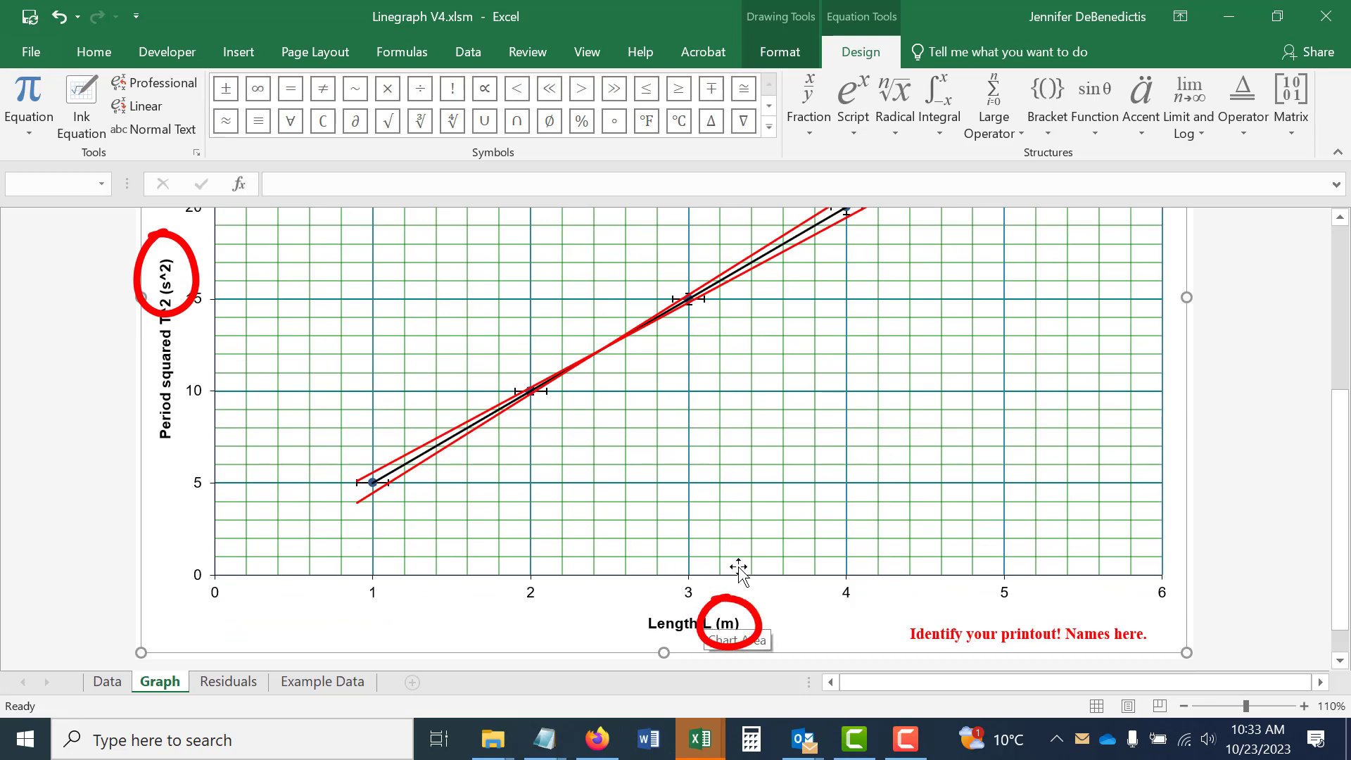
{"action": "scroll", "coordinate": [772, 530], "scroll_direction": "up", "scroll_amount": 6}
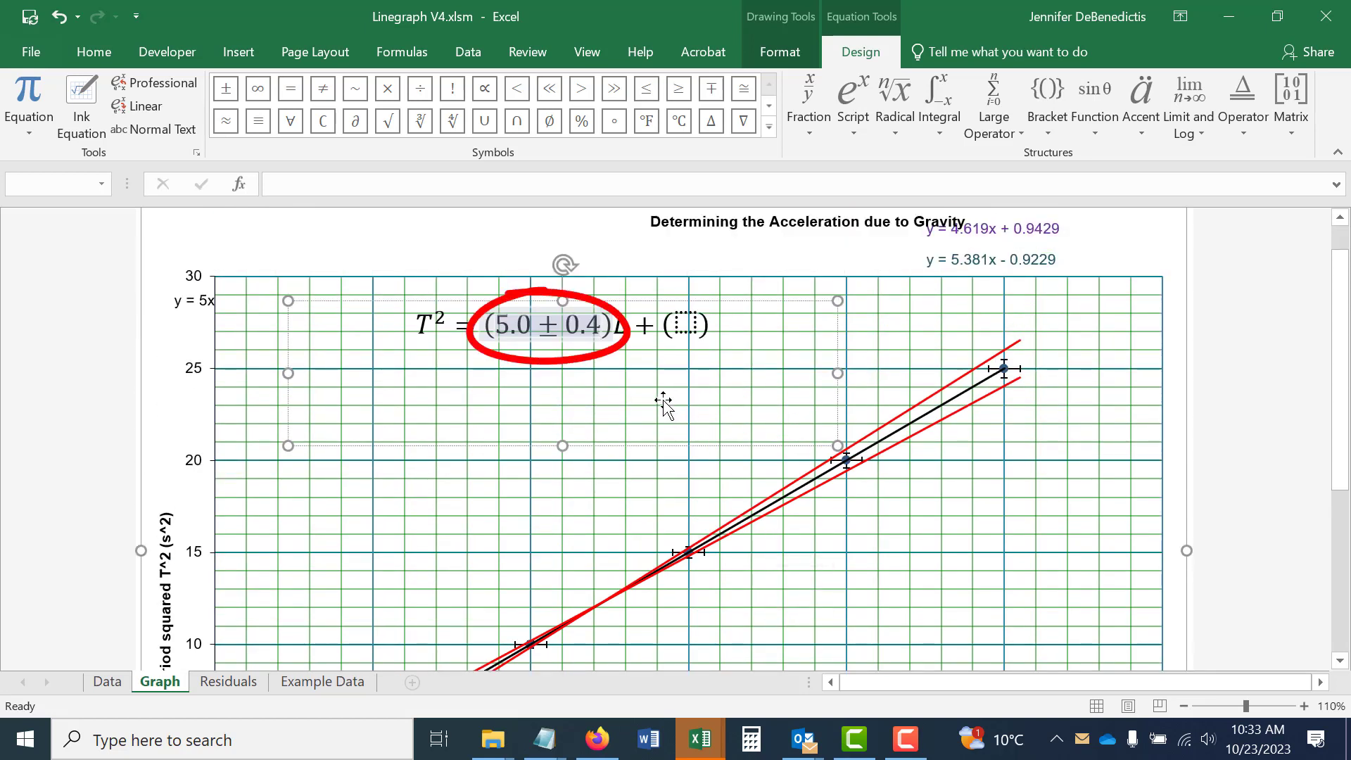
{"action": "left_click", "coordinate": [809, 119]}
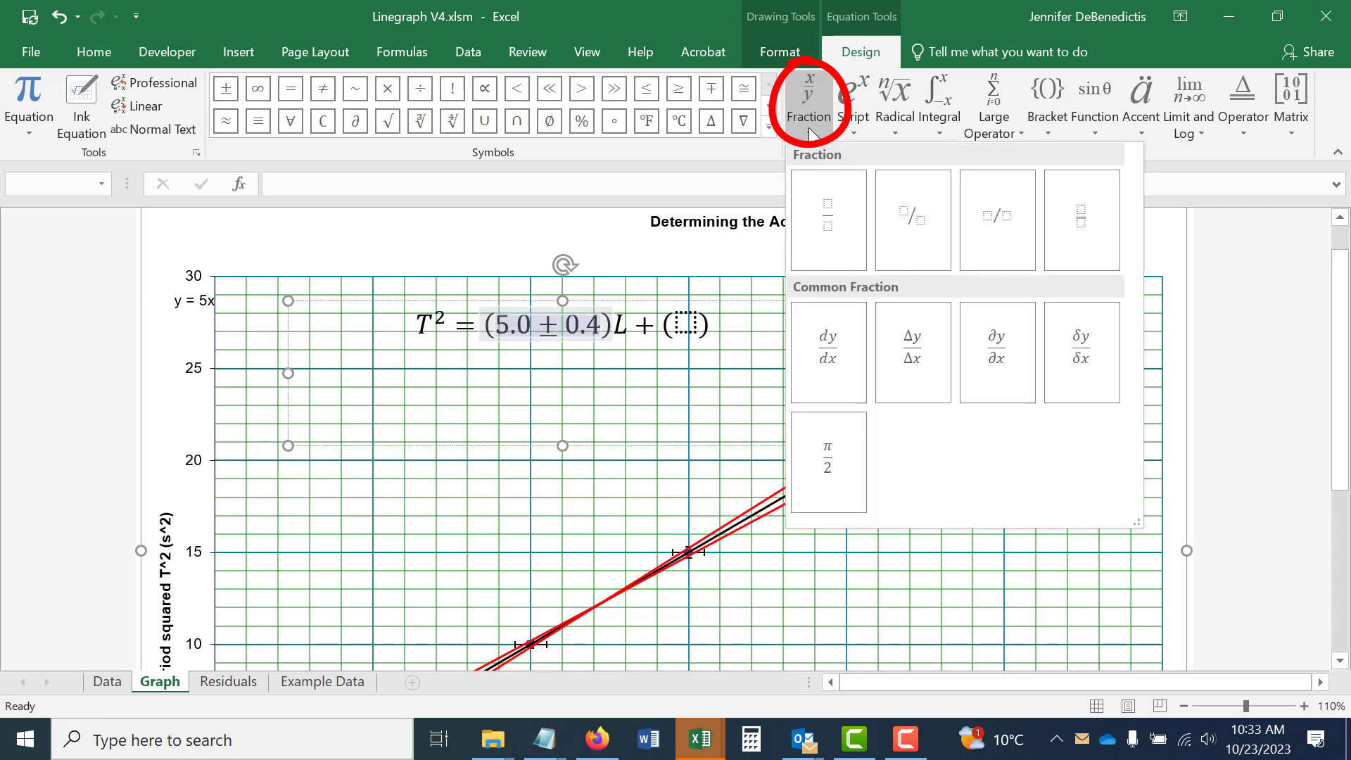
{"action": "left_click", "coordinate": [1084, 228]}
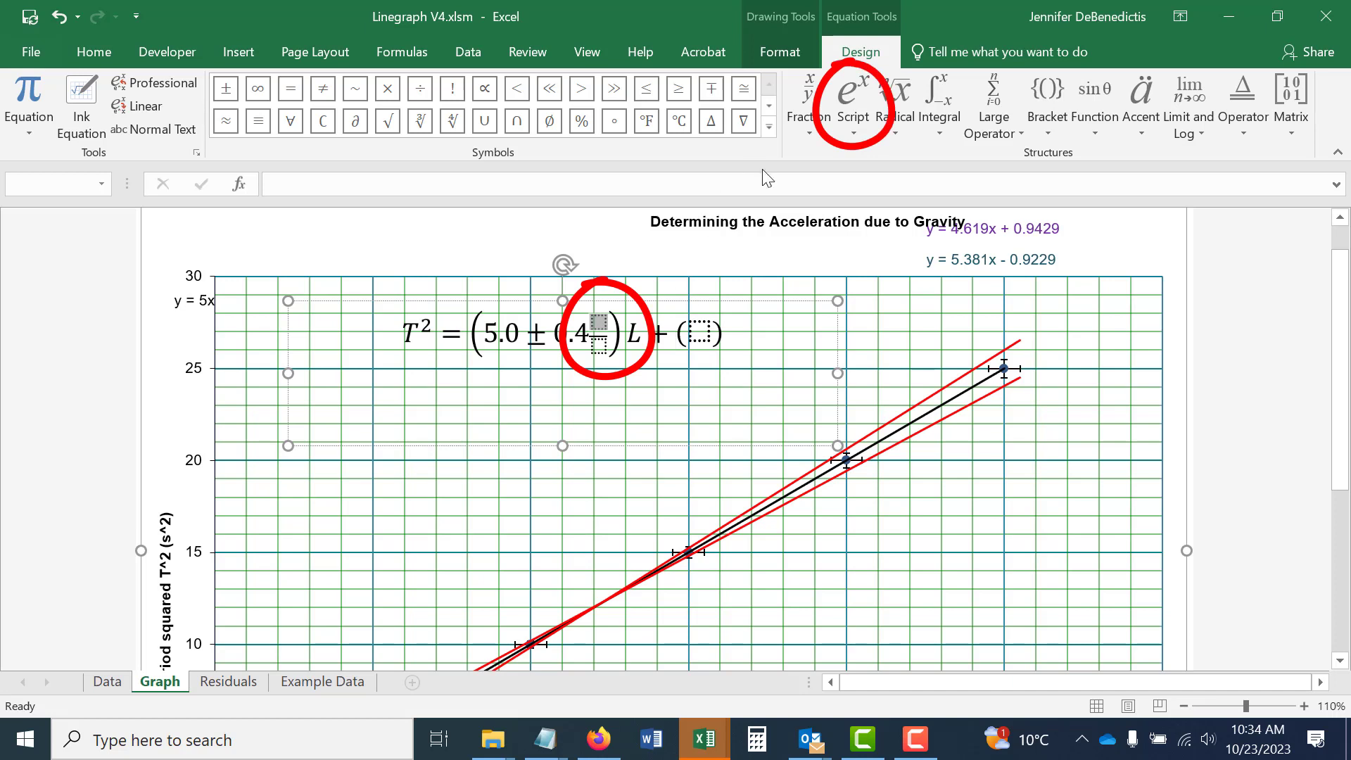
Fill the slope's unit fraction with s² as a superscript structure in the numerator and m in the denominator.
{"action": "left_click", "coordinate": [853, 120]}
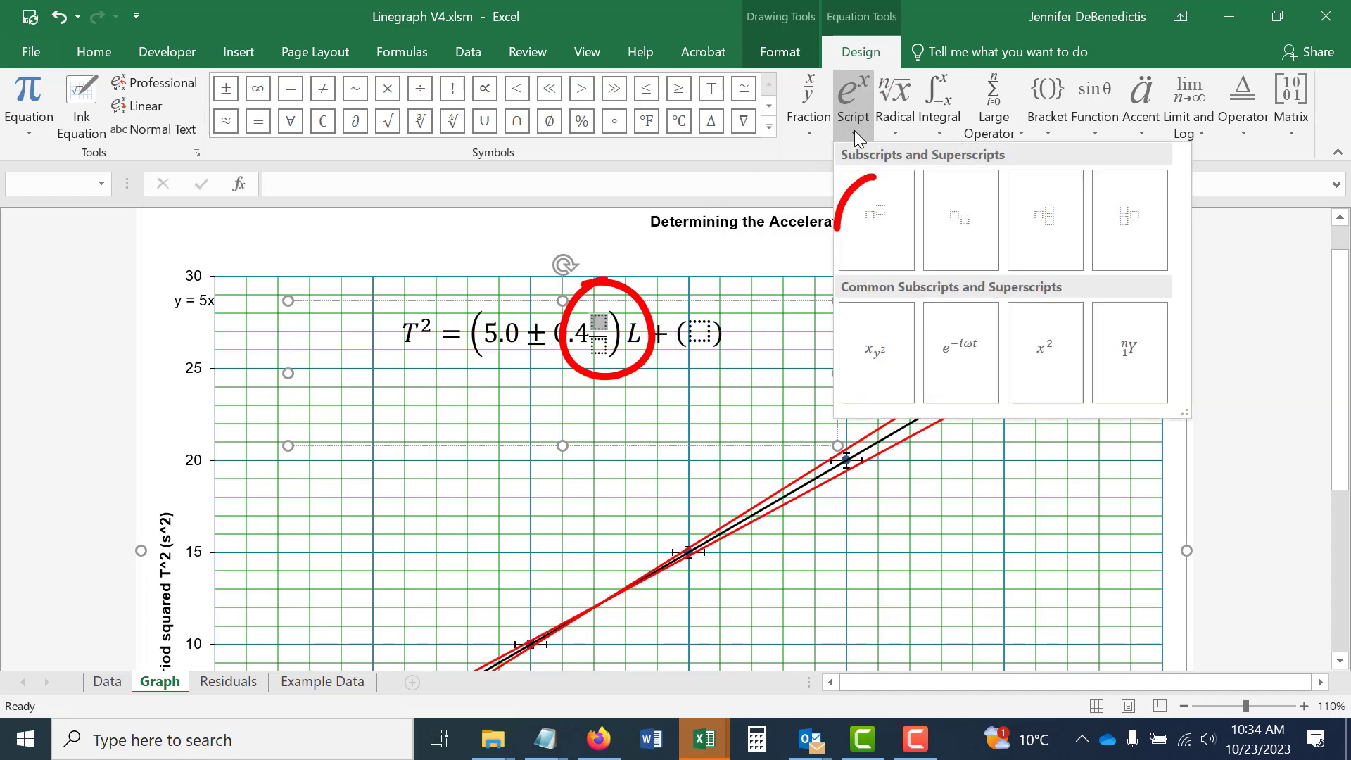
{"action": "left_click", "coordinate": [870, 221]}
{"action": "left_click", "coordinate": [589, 323]}
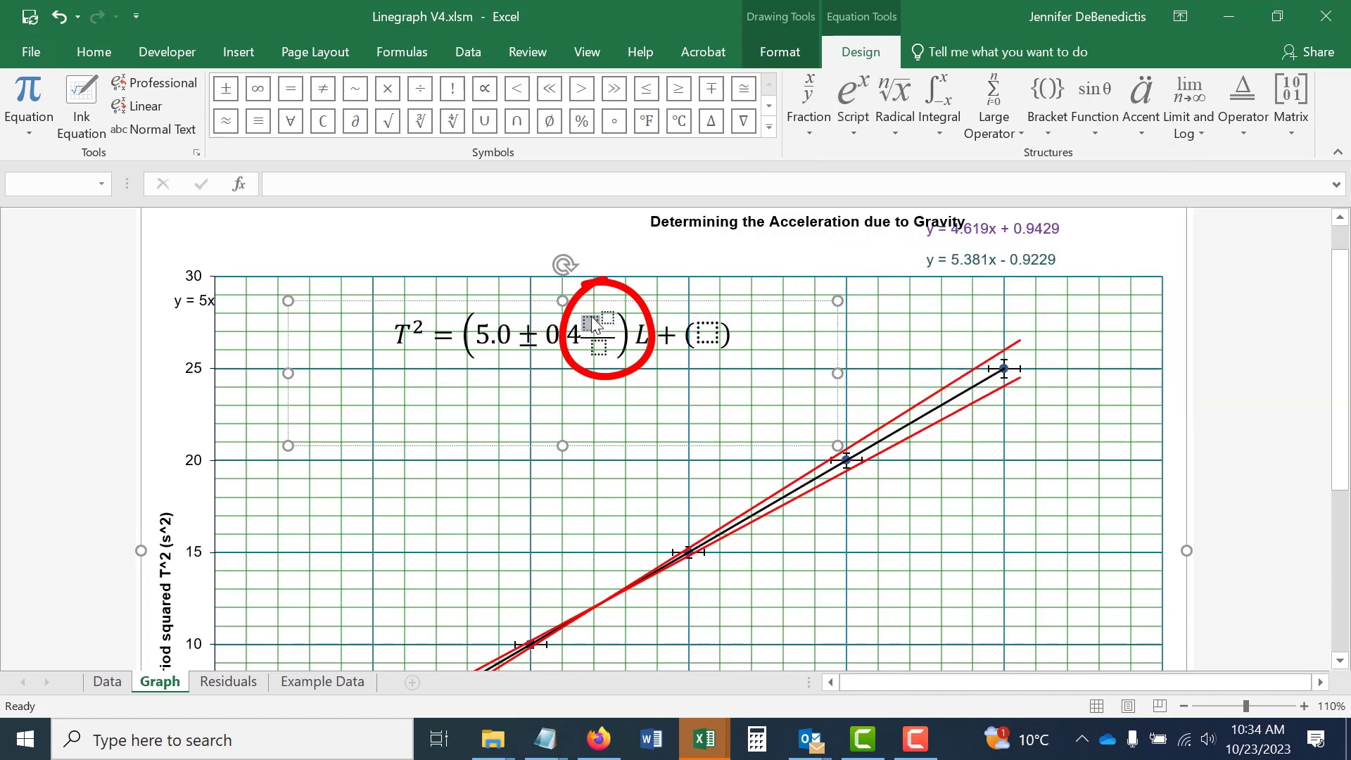
{"action": "type", "text": "s"}
{"action": "key", "text": "Right"}
{"action": "type", "text": "2"}
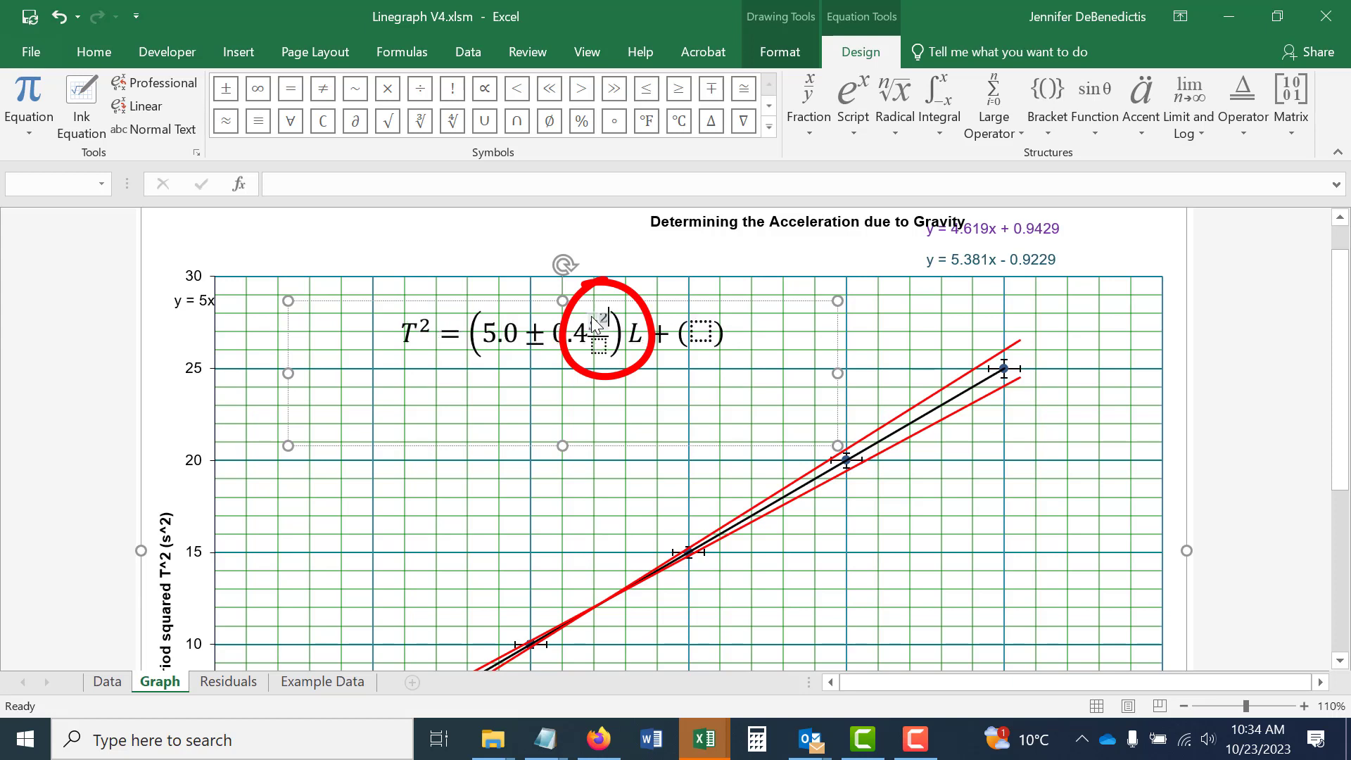
{"action": "key", "text": "Right"}
{"action": "key", "text": "Right"}
{"action": "type", "text": "m"}
Fill the equation's second parentheses with the best-fit intercept and uncertainty from the Data sheet, 0.0 ± 0.9.
{"action": "left_click", "coordinate": [702, 332]}
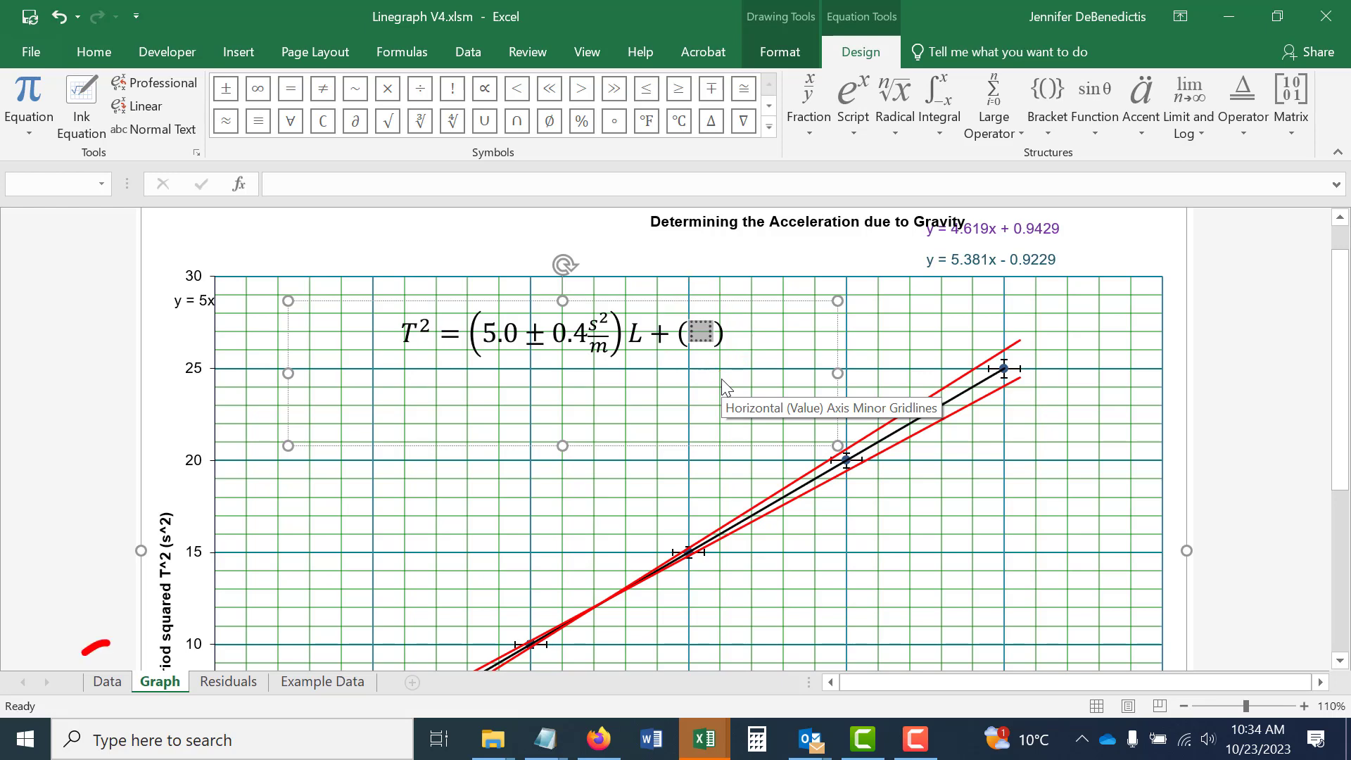
{"action": "left_click", "coordinate": [106, 682]}
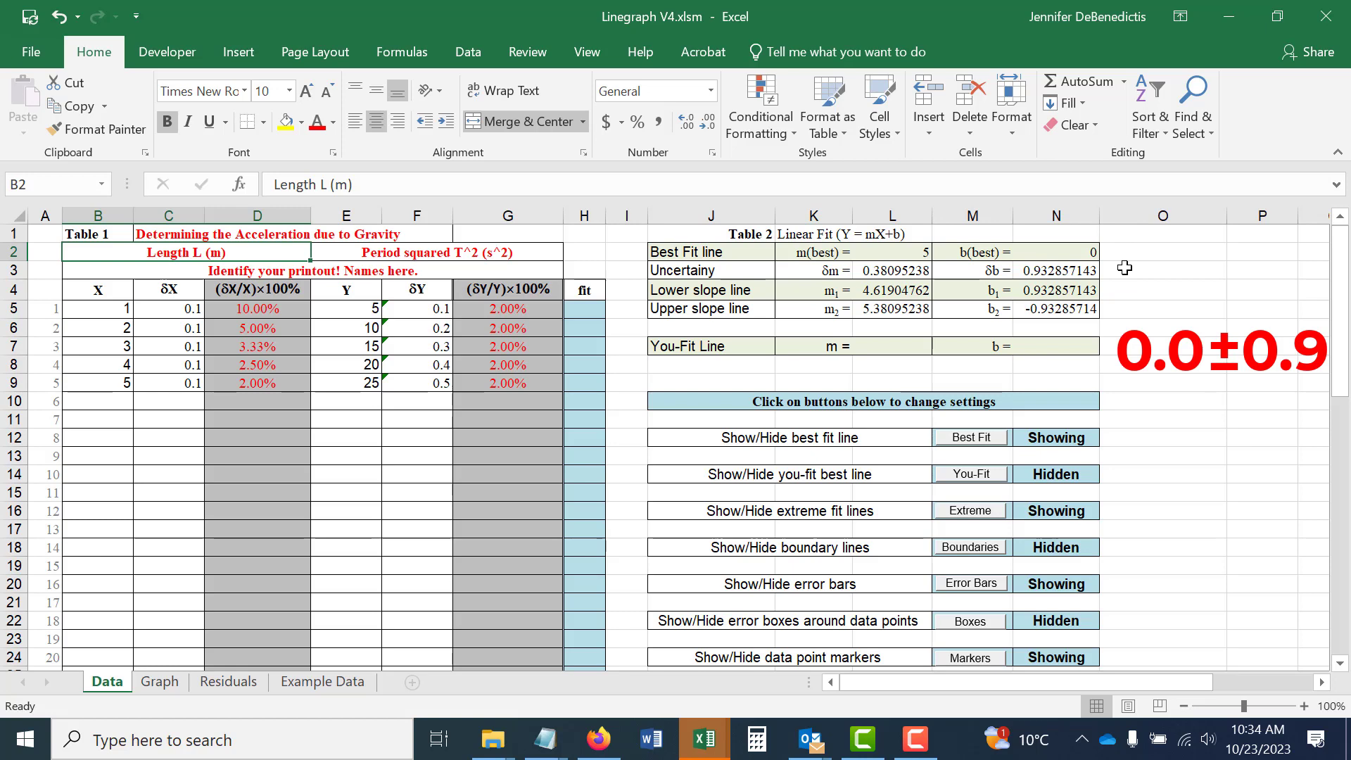
{"action": "left_click", "coordinate": [159, 684]}
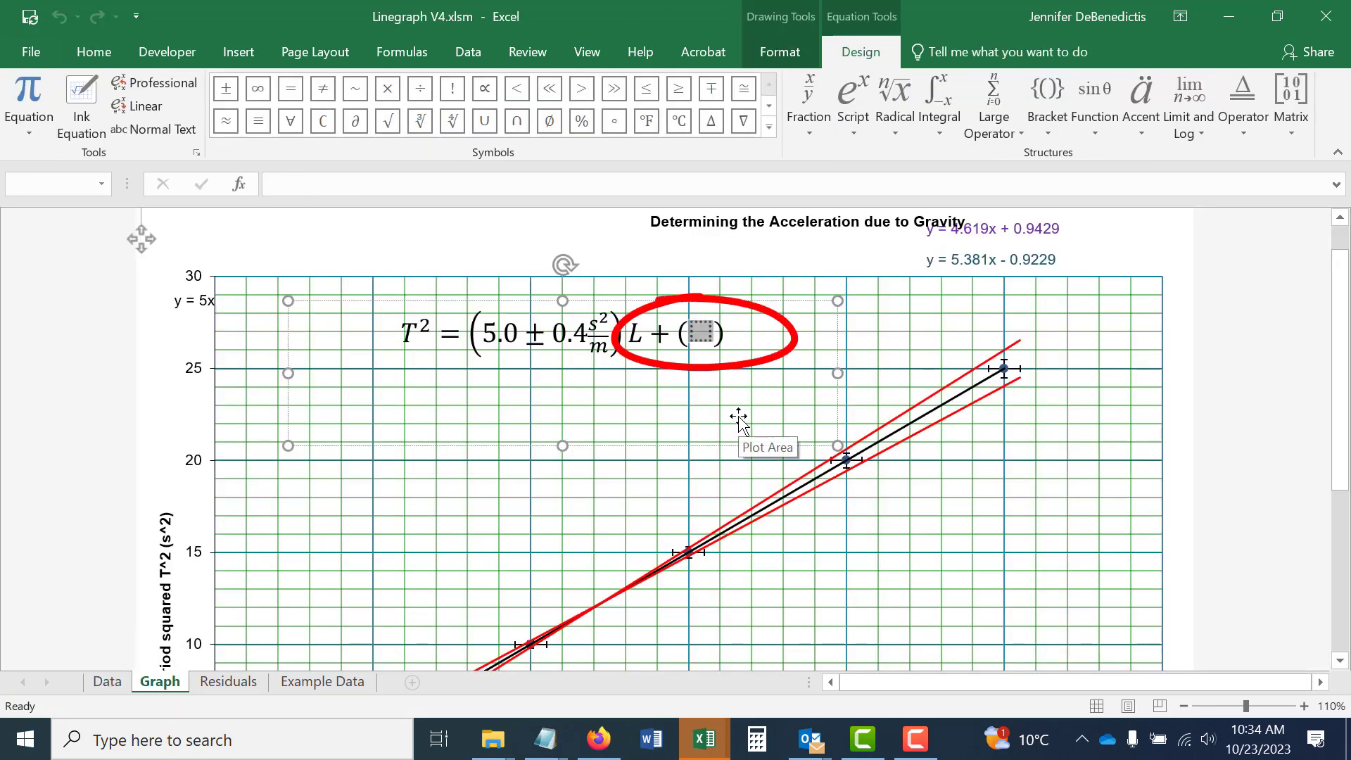
{"action": "type", "text": "0.0"}
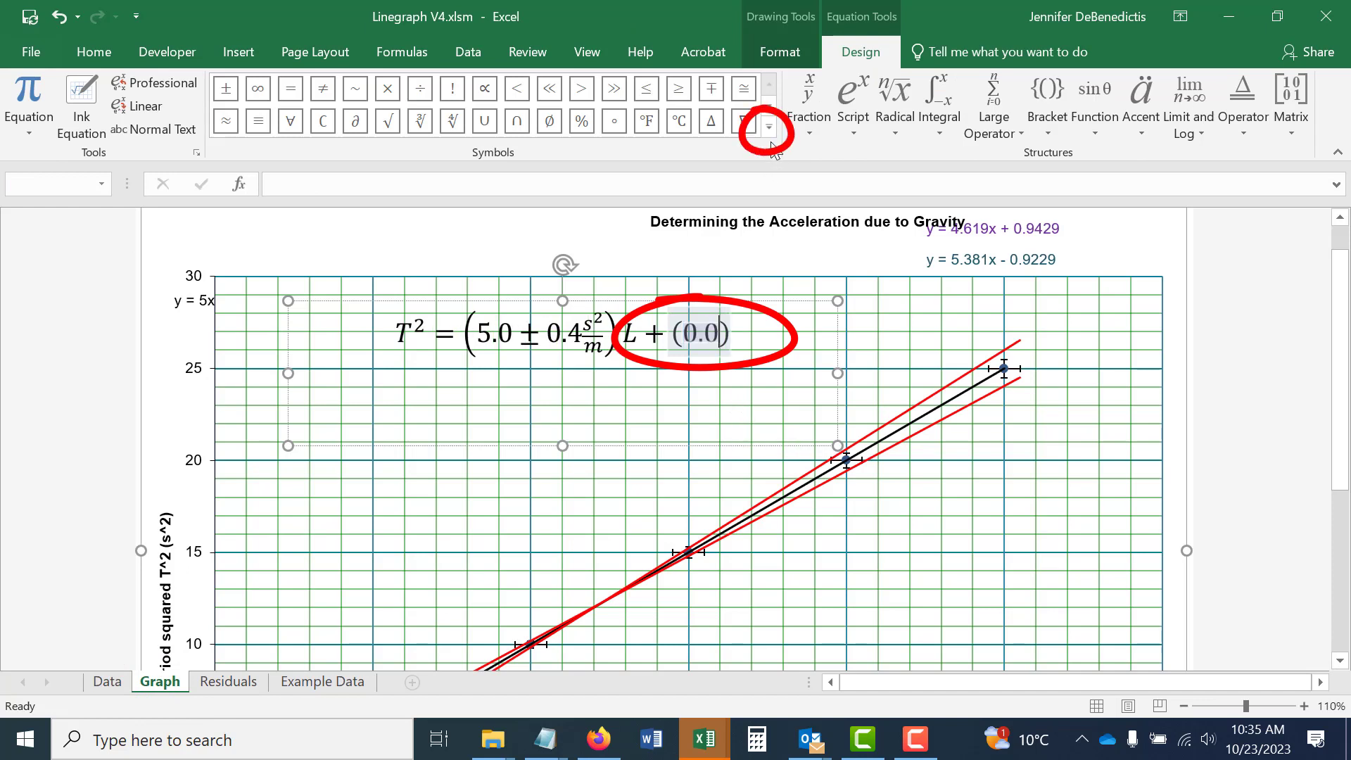
{"action": "left_click", "coordinate": [770, 131]}
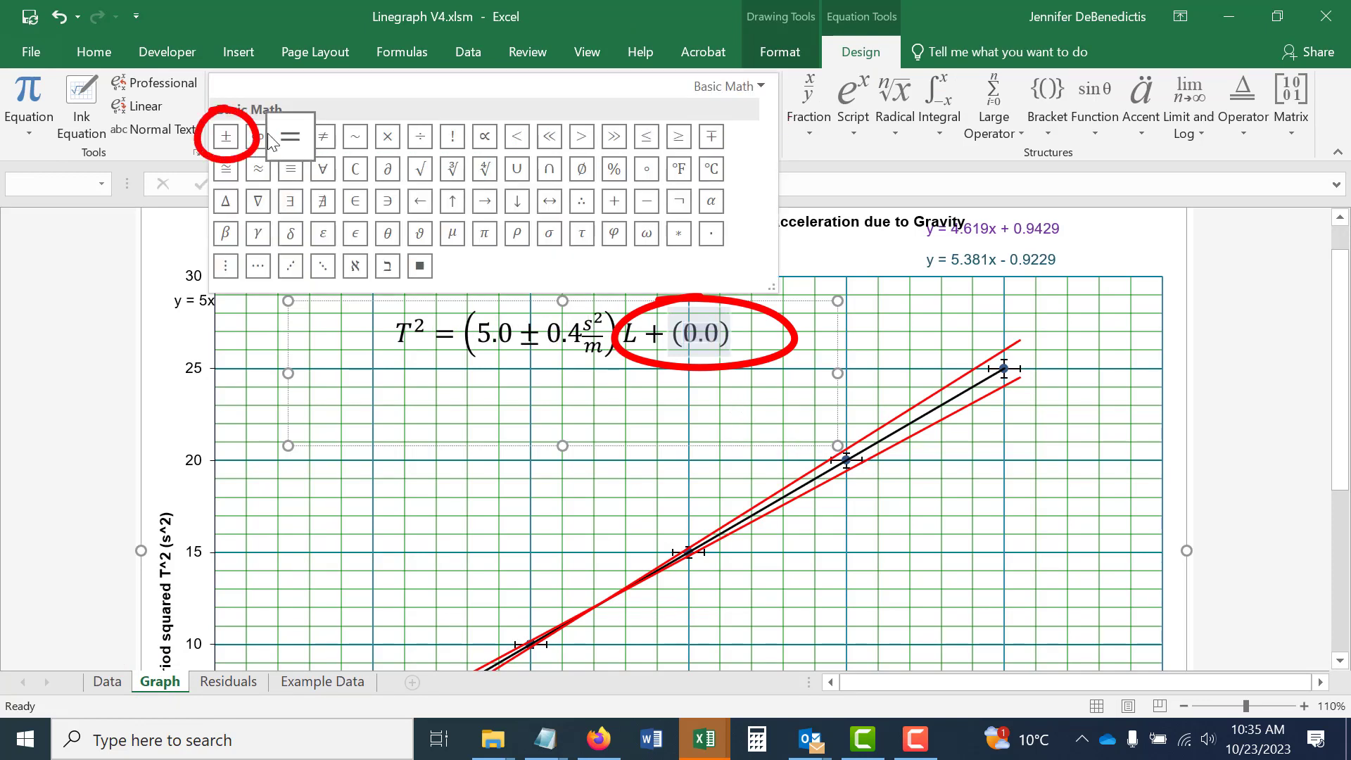
{"action": "left_click", "coordinate": [227, 136]}
{"action": "type", "text": "0.9"}
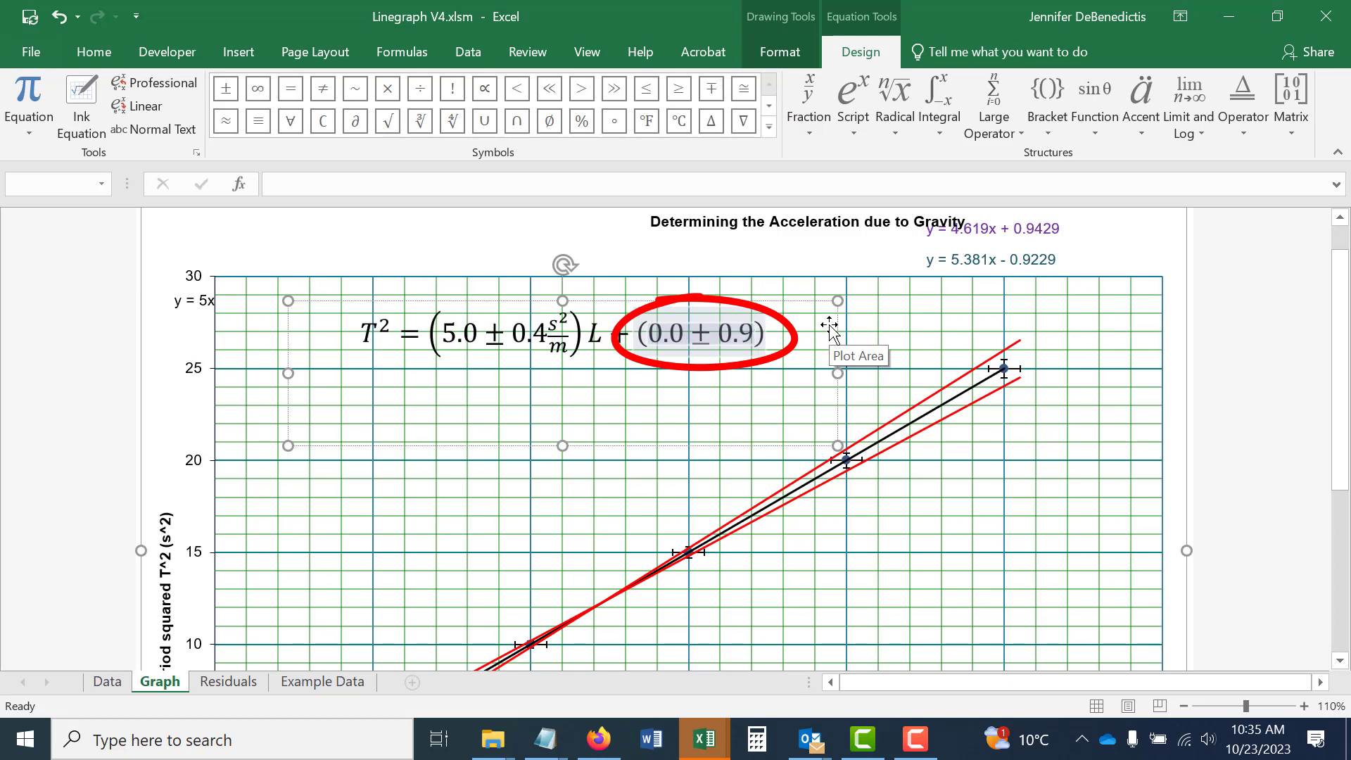
Add the unit s² after 0.9 in the intercept term using a superscript structure, and finish editing the equation.
{"action": "scroll", "coordinate": [831, 331], "scroll_direction": "down", "scroll_amount": 3}
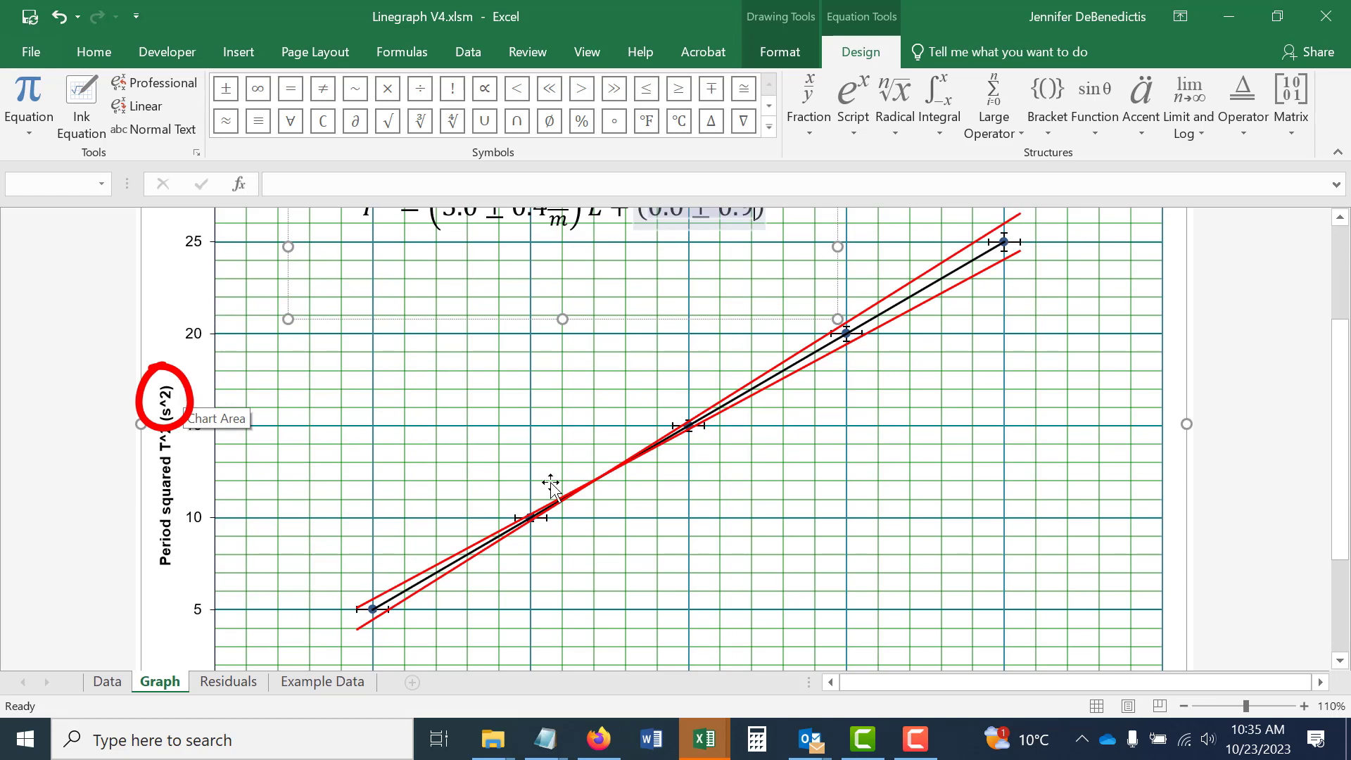
{"action": "scroll", "coordinate": [808, 531], "scroll_direction": "up", "scroll_amount": 3}
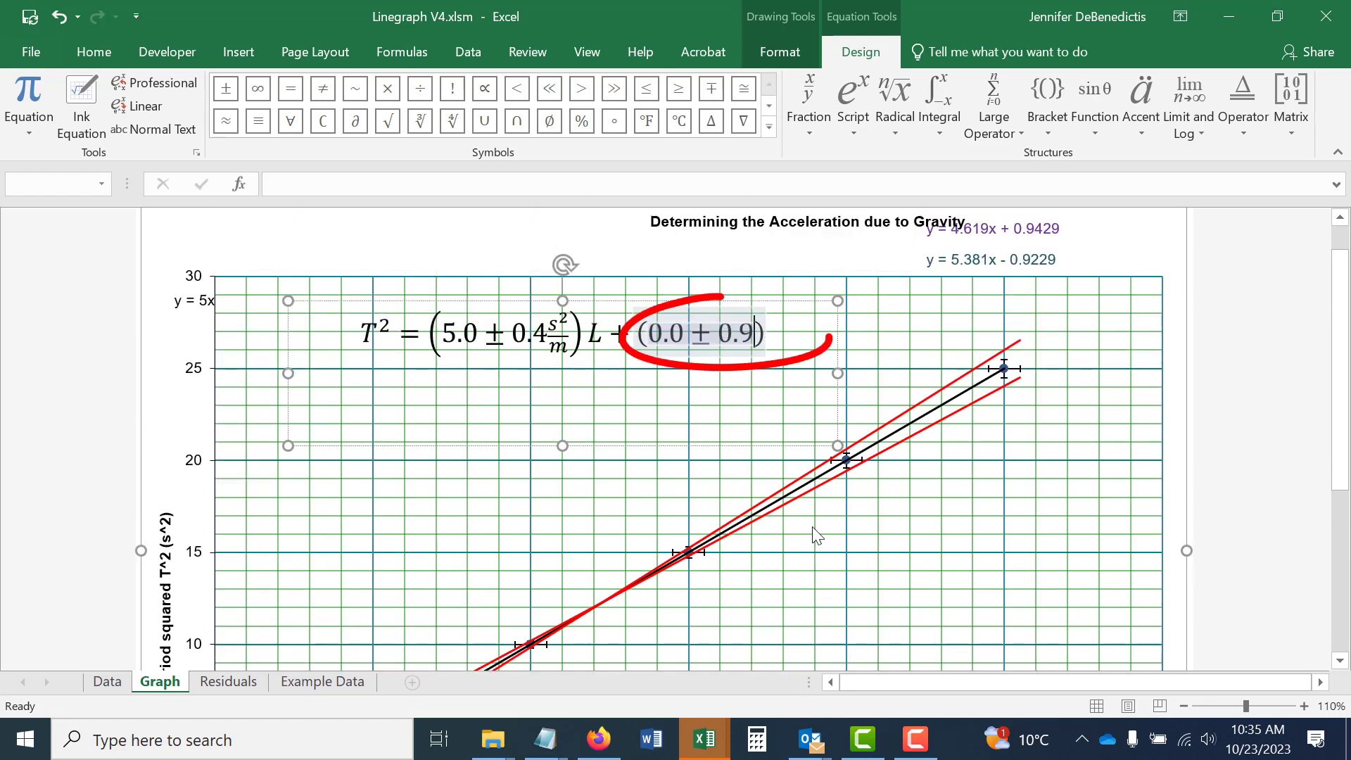
{"action": "left_click", "coordinate": [853, 106]}
{"action": "left_click", "coordinate": [889, 219]}
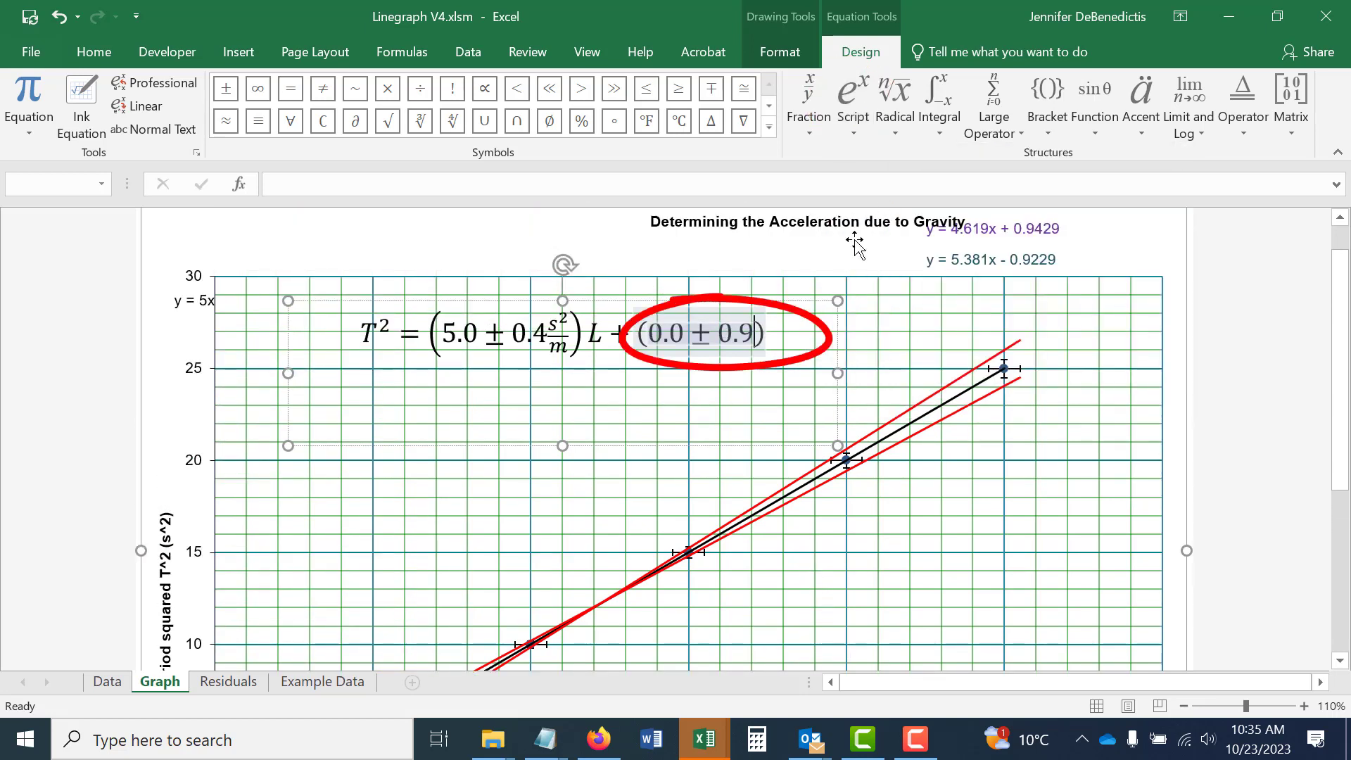
{"action": "type", "text": "s^"}
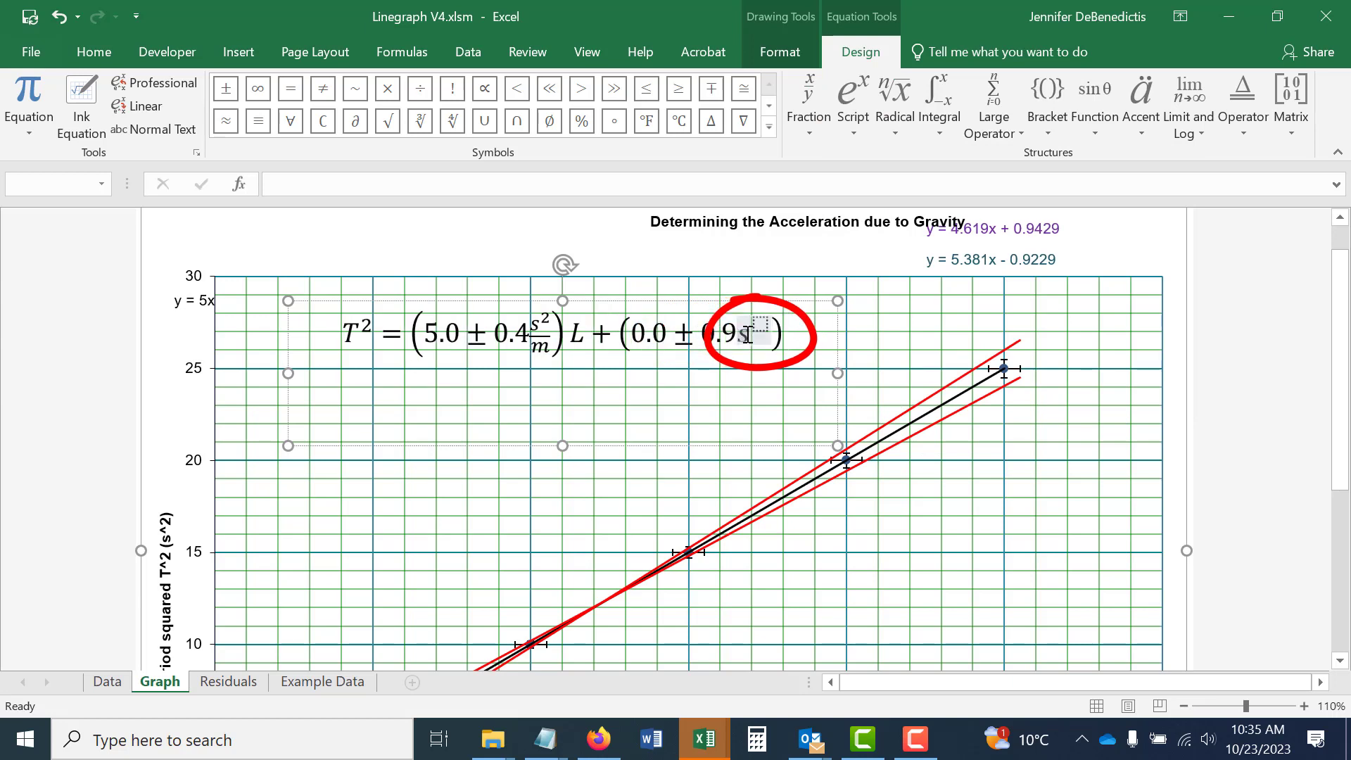
{"action": "key", "text": "Right"}
{"action": "type", "text": "2"}
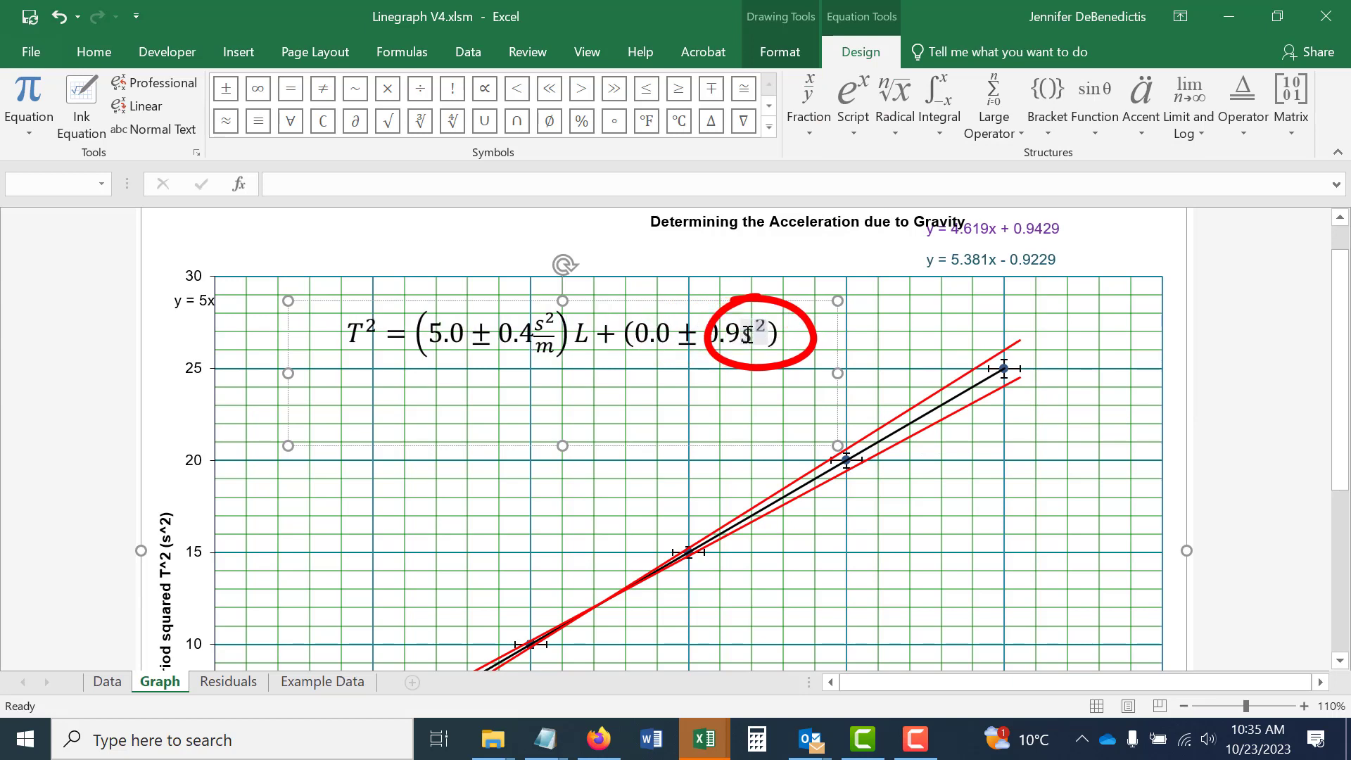
{"action": "left_click", "coordinate": [1056, 442]}
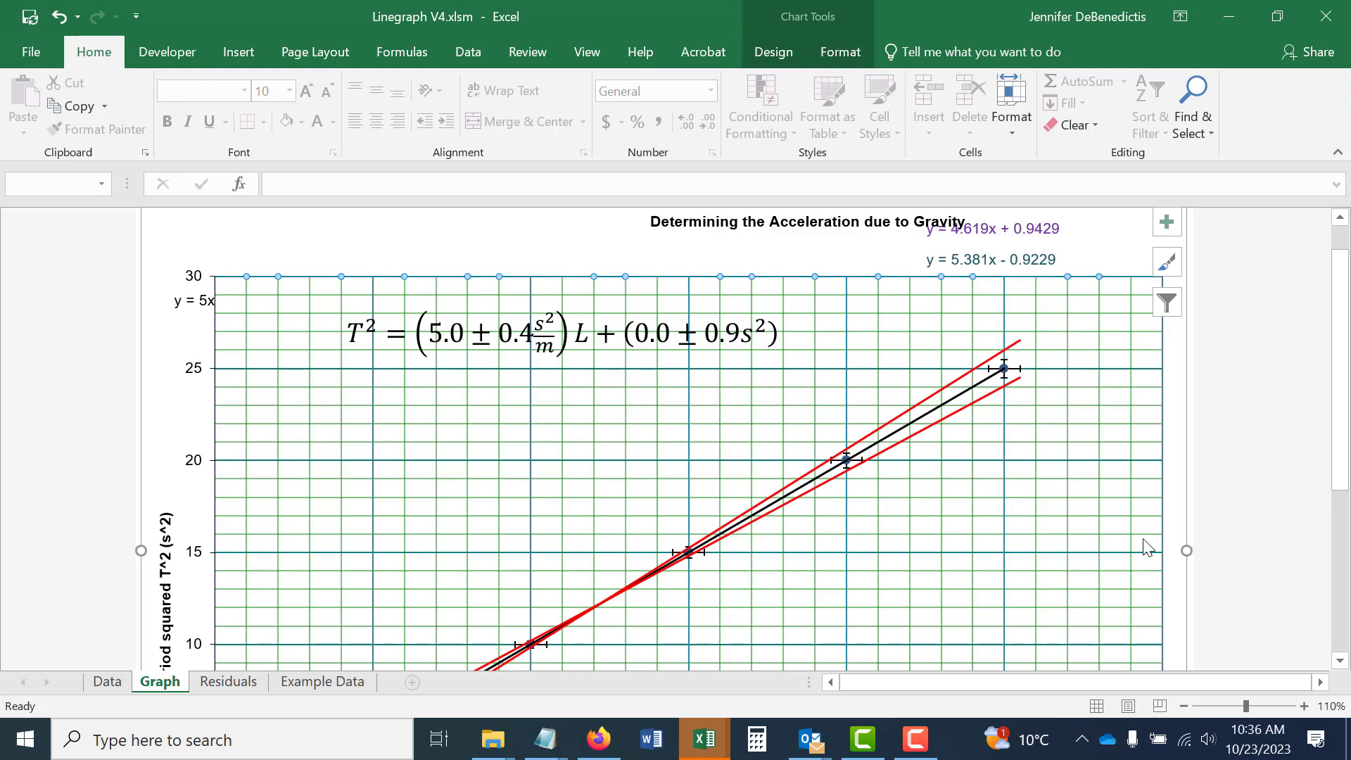
Try inserting a second text box with a new blank equation below the best-fit equation on the graph.
{"action": "left_click", "coordinate": [239, 56]}
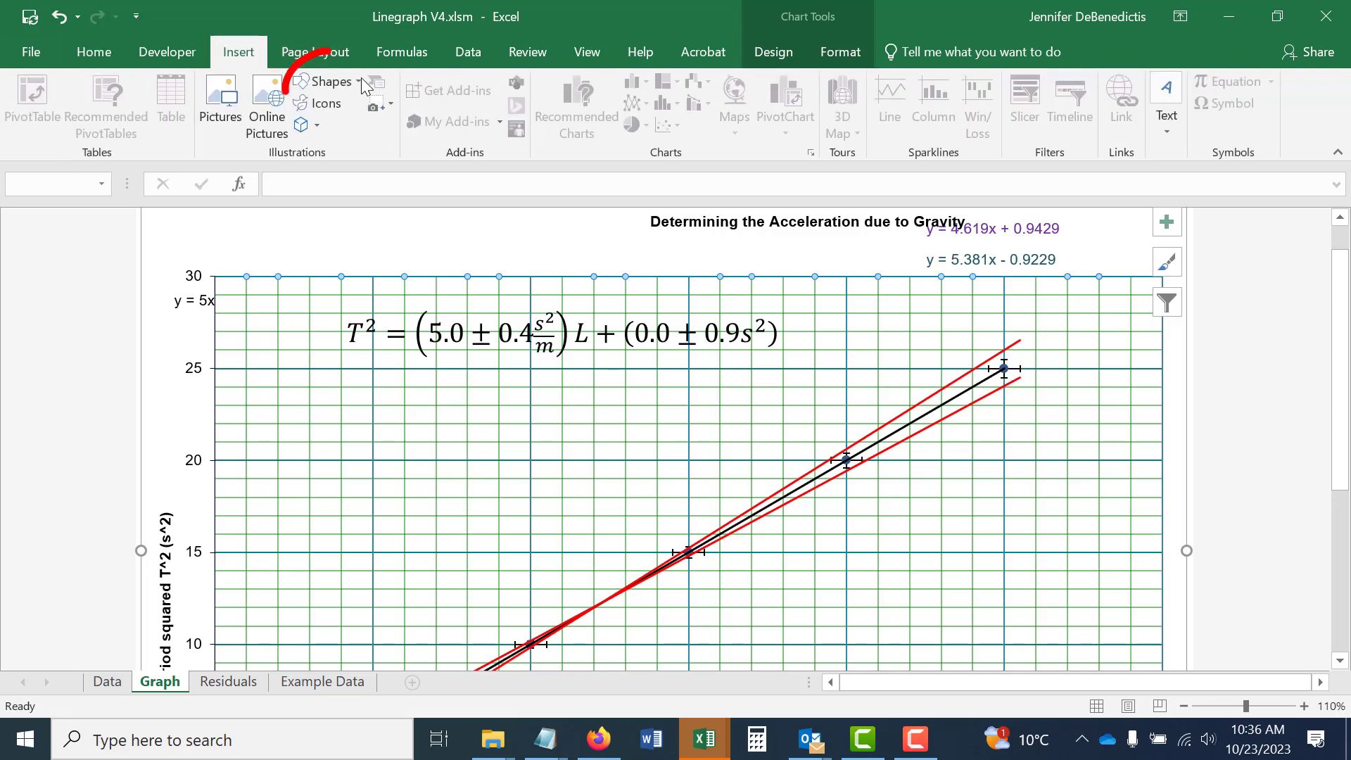
{"action": "left_click", "coordinate": [357, 84]}
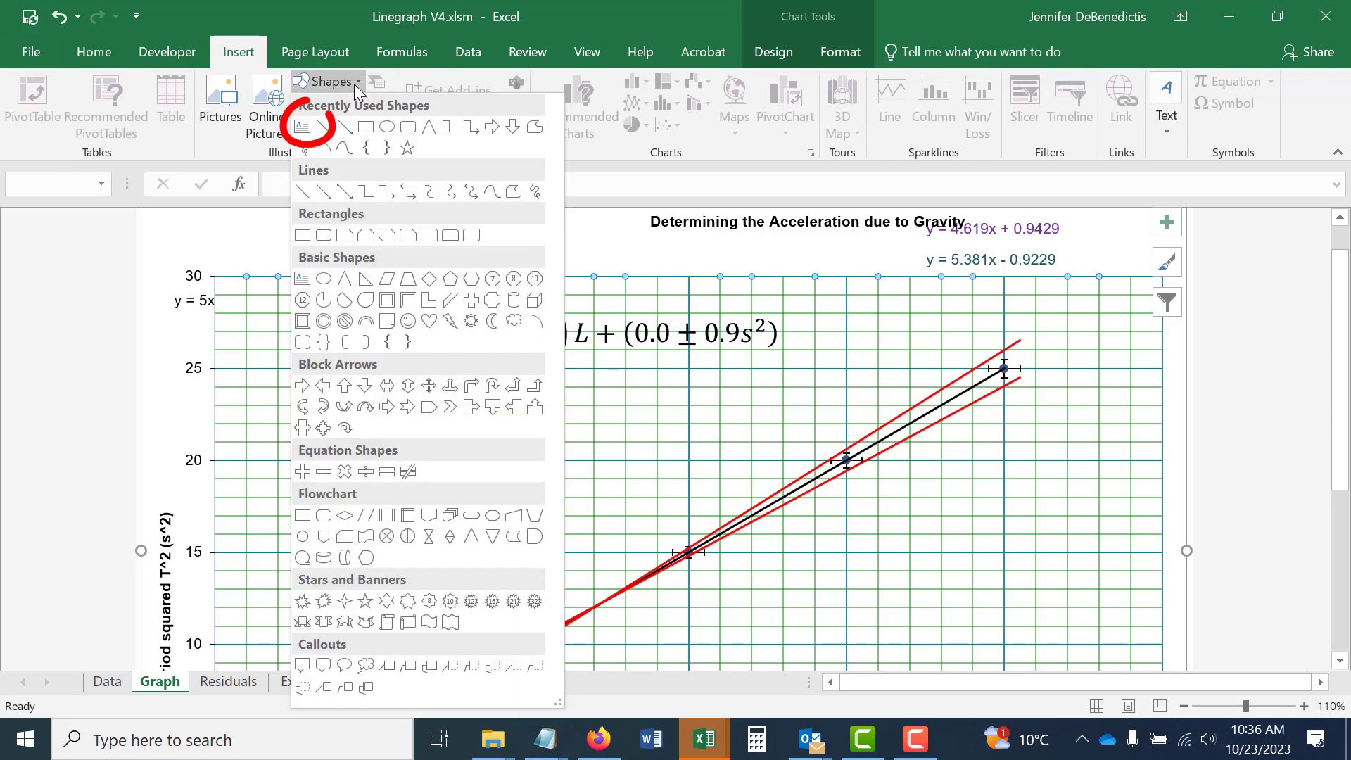
{"action": "left_click", "coordinate": [321, 133]}
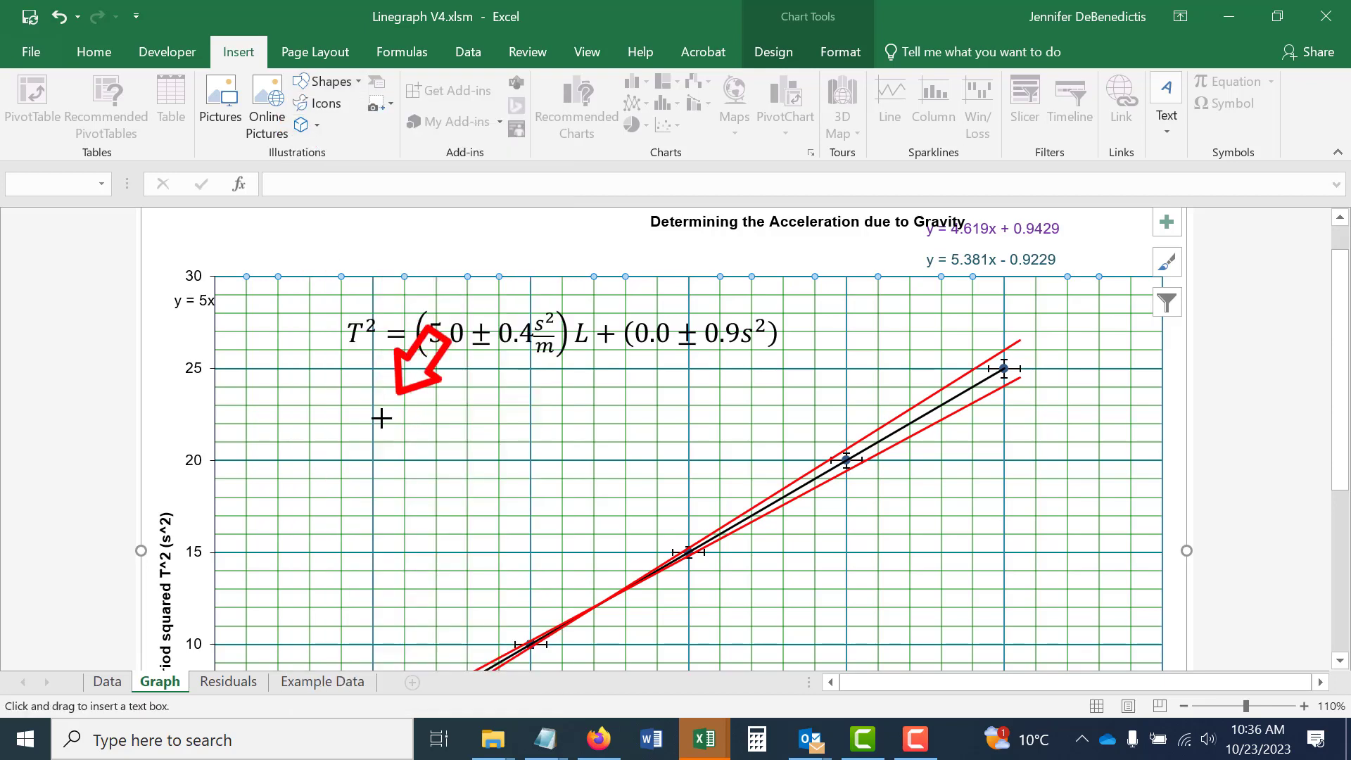
{"action": "left_click_drag", "start_coordinate": [376, 411], "coordinate": [661, 513]}
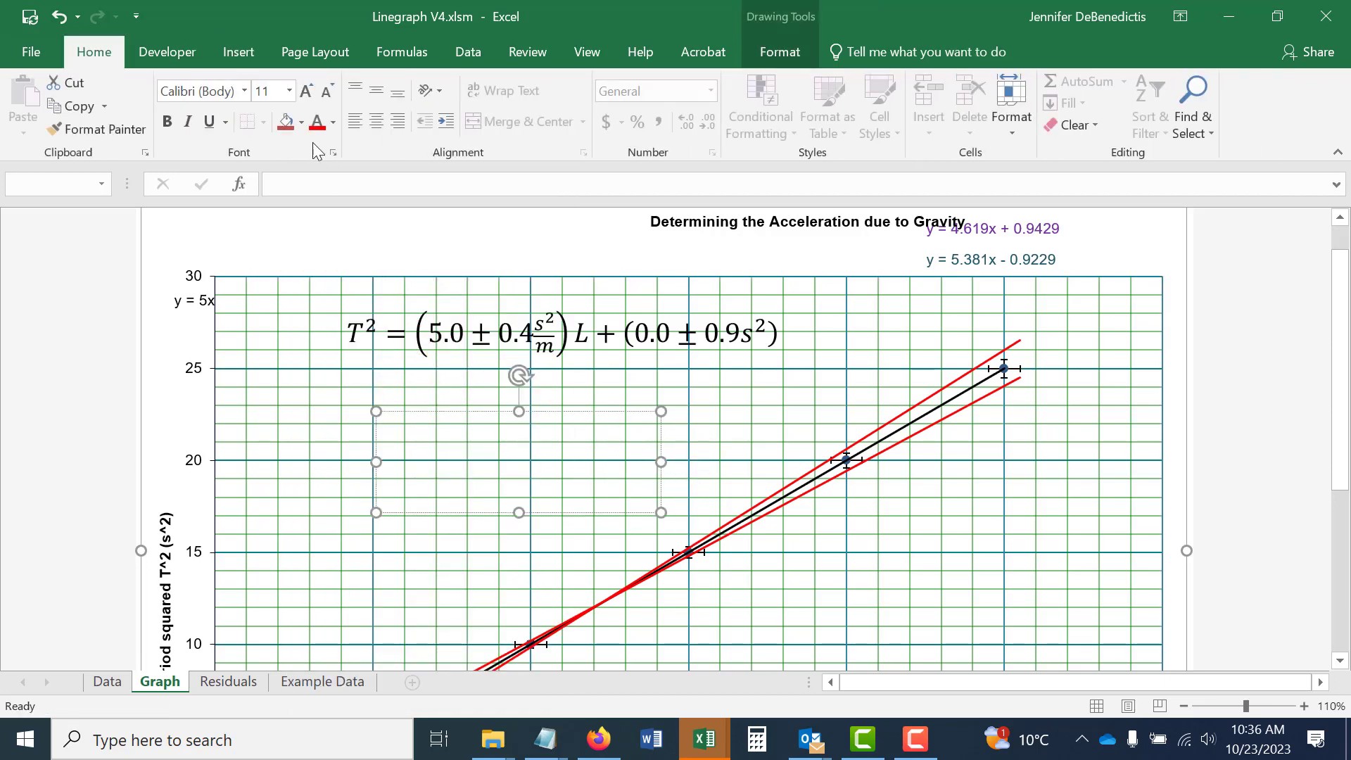
{"action": "left_click", "coordinate": [239, 52]}
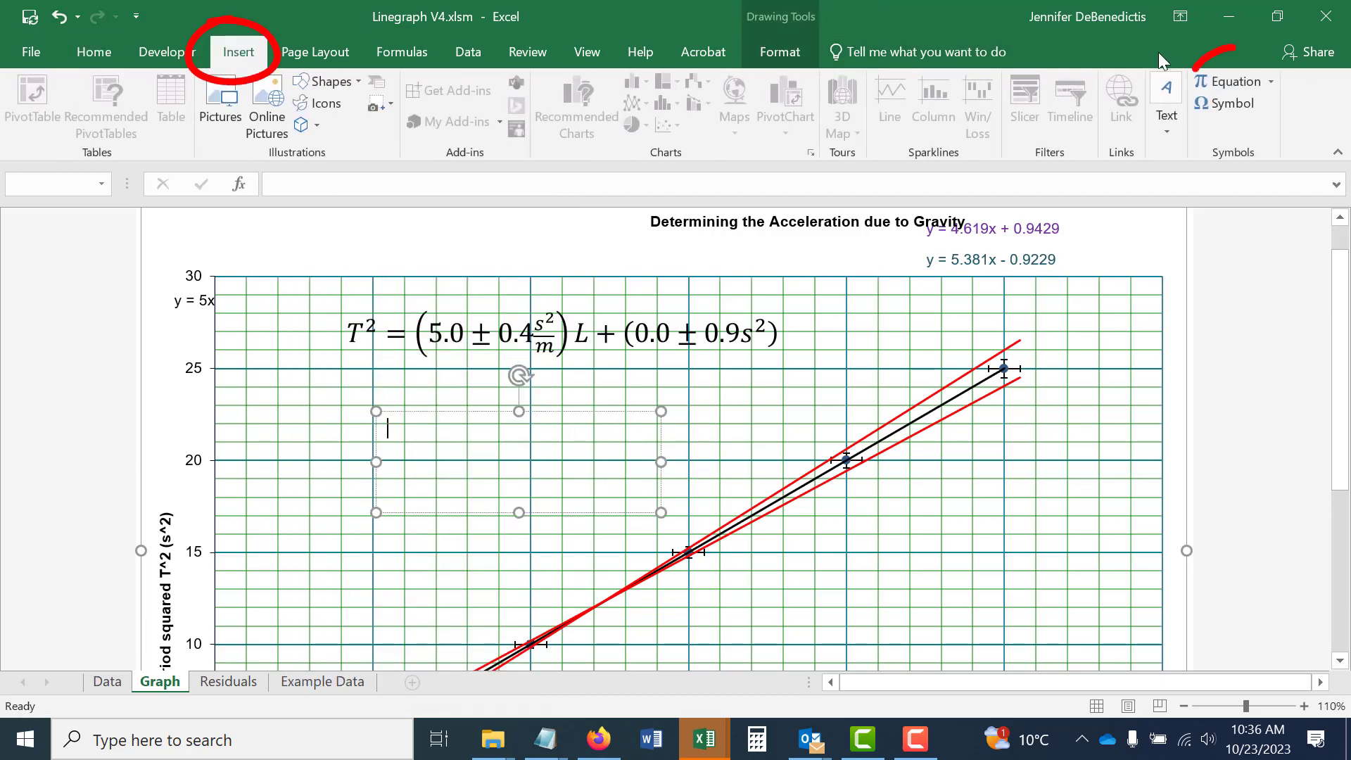
{"action": "left_click", "coordinate": [1228, 82]}
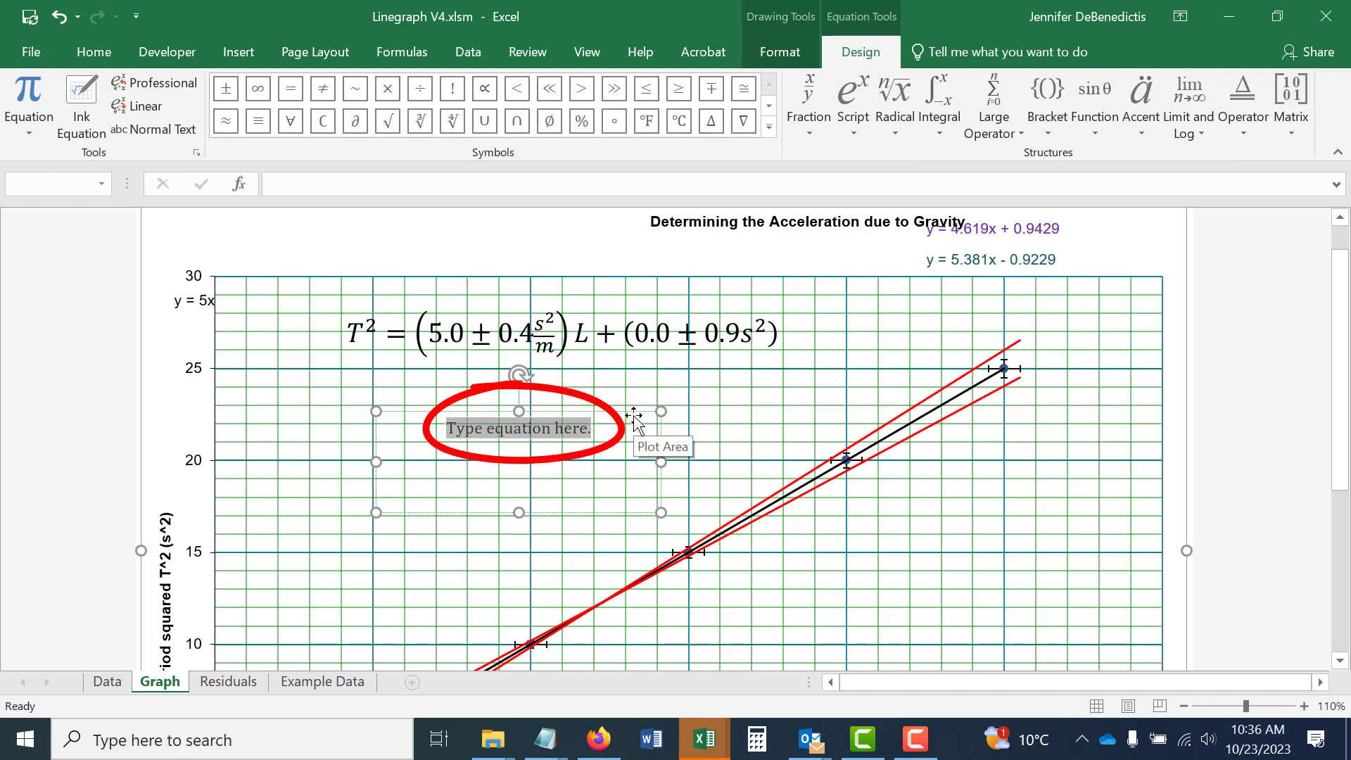
{"action": "left_click", "coordinate": [745, 449]}
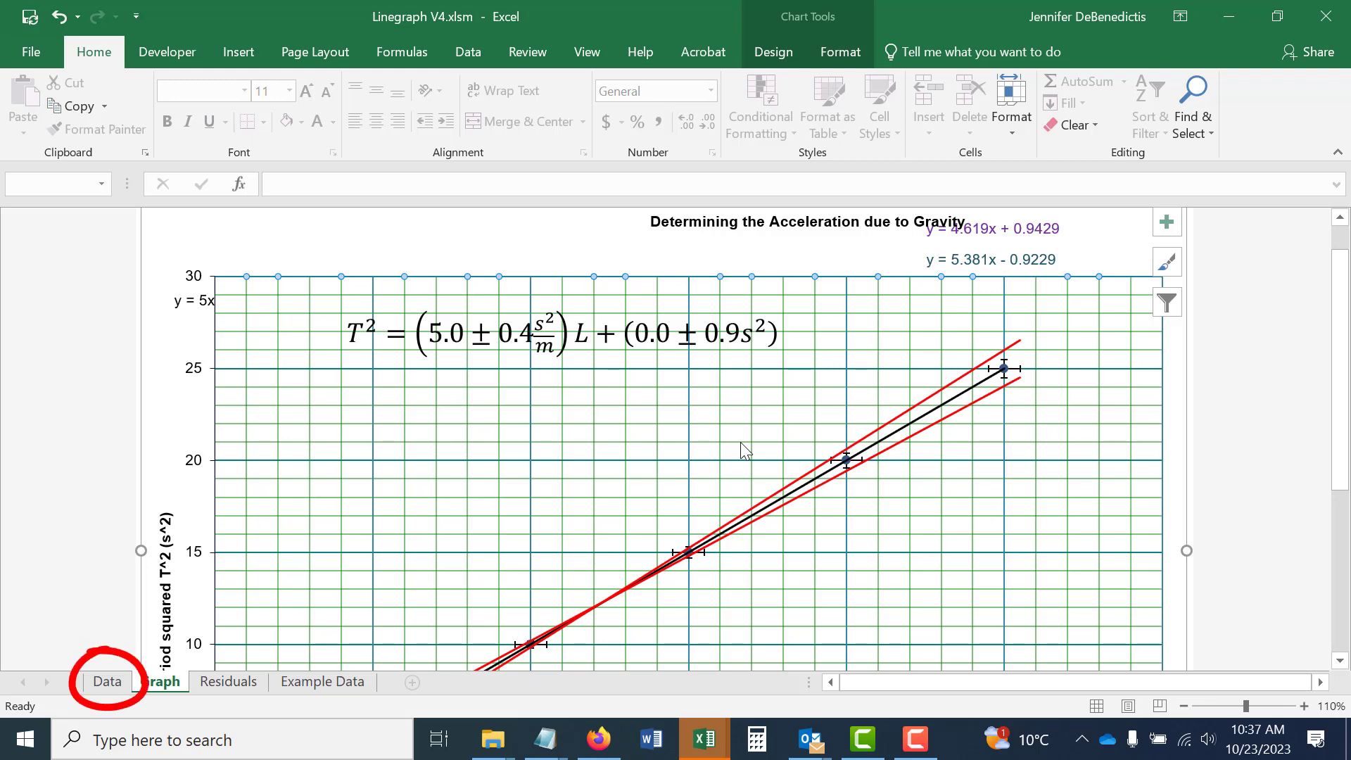
Clear the X, δX, Y and δY values for the five pendulum points on the Data sheet.
{"action": "left_click", "coordinate": [123, 686]}
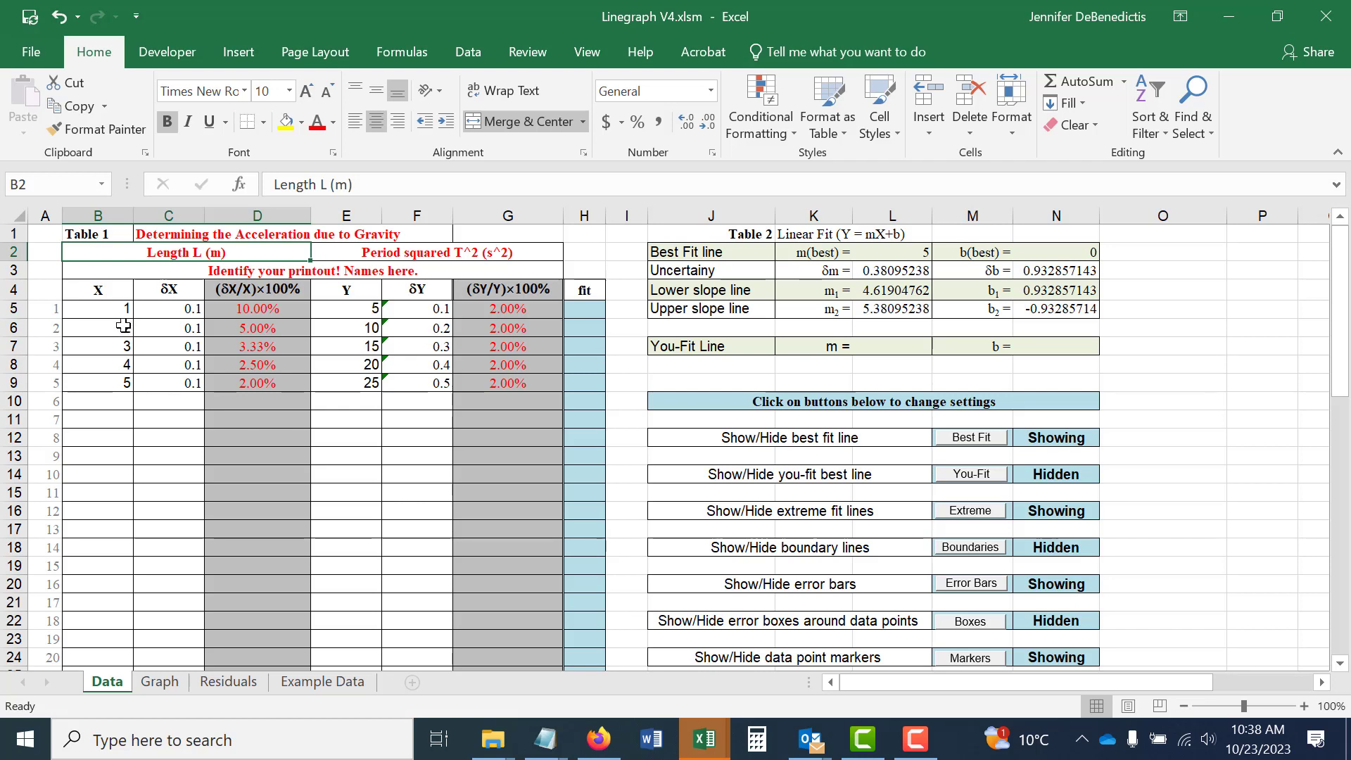
{"action": "left_click_drag", "start_coordinate": [118, 310], "coordinate": [164, 384]}
{"action": "type", "text": "1\t0.1 2\t0.1 3\t0.1 4\t0.1 5\t0.1"}
{"action": "key", "text": "Delete"}
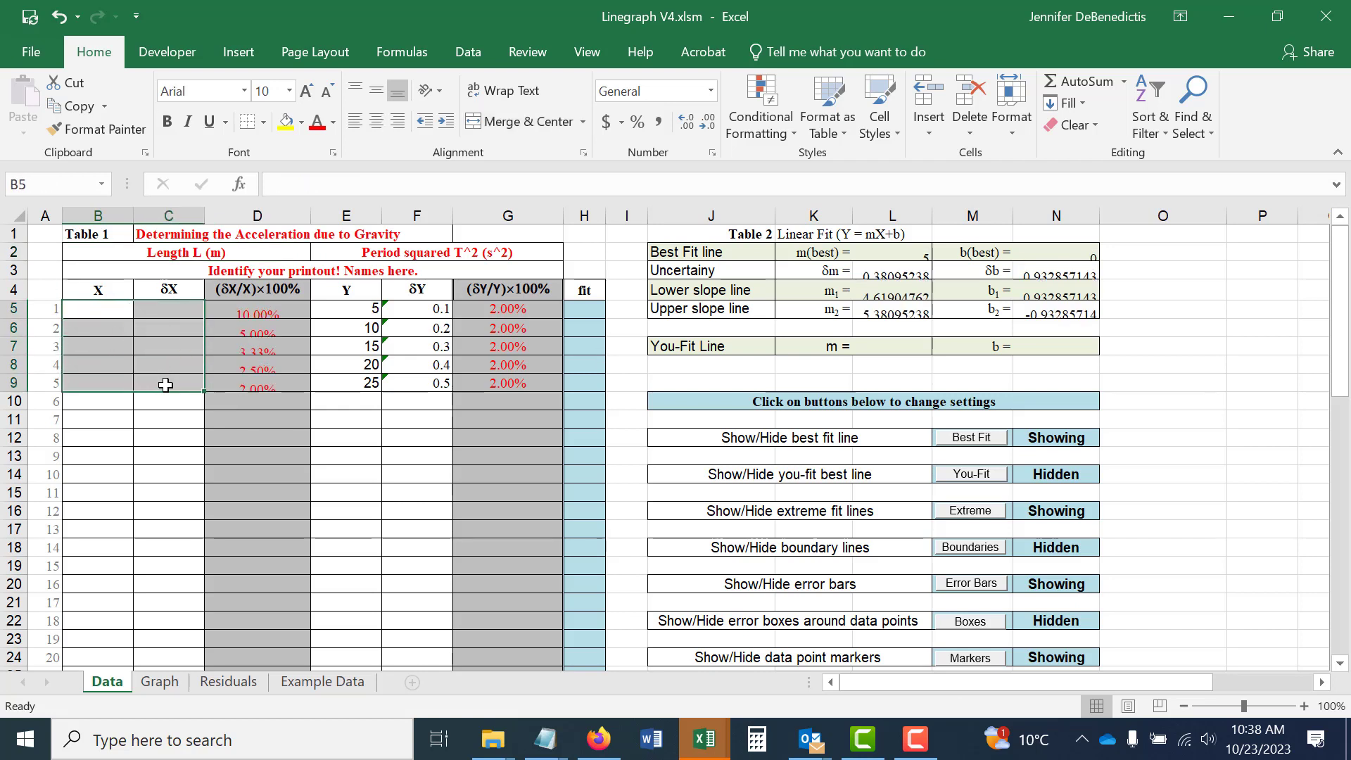
{"action": "left_click_drag", "start_coordinate": [345, 309], "coordinate": [422, 383]}
{"action": "key", "text": "Delete"}
{"action": "left_click", "coordinate": [417, 456]}
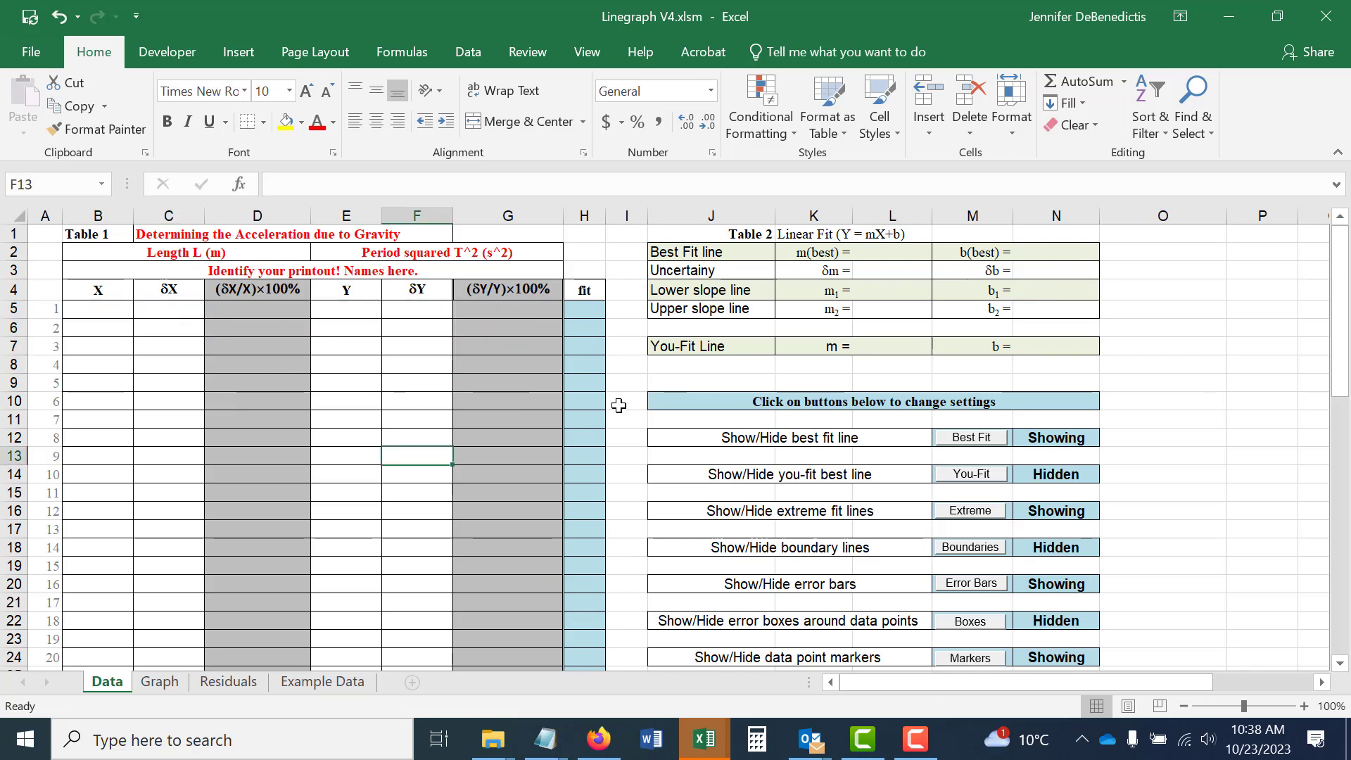
Switch to The Ideal Spring - Part B workbook and copy the calculated Mass and dM values in A25:B32.
{"action": "left_click", "coordinate": [704, 739]}
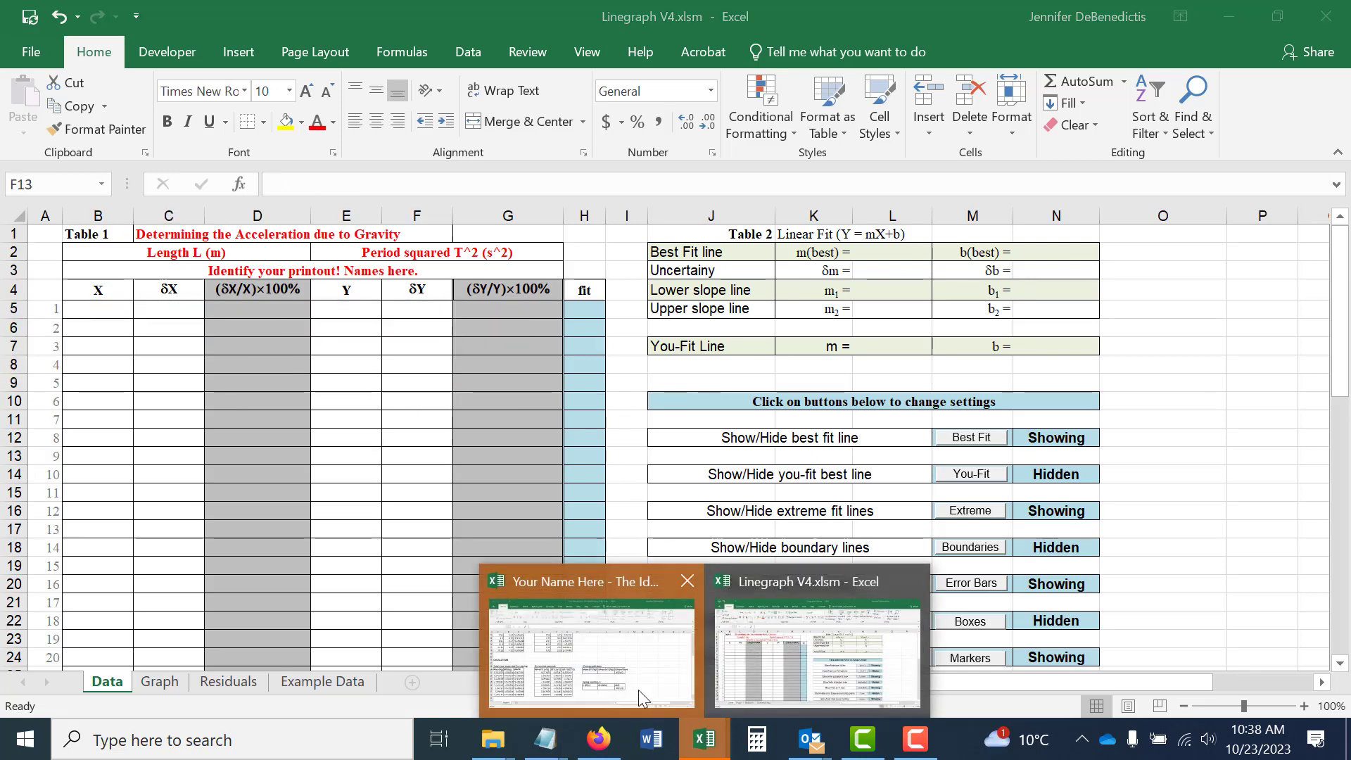
{"action": "left_click", "coordinate": [639, 697]}
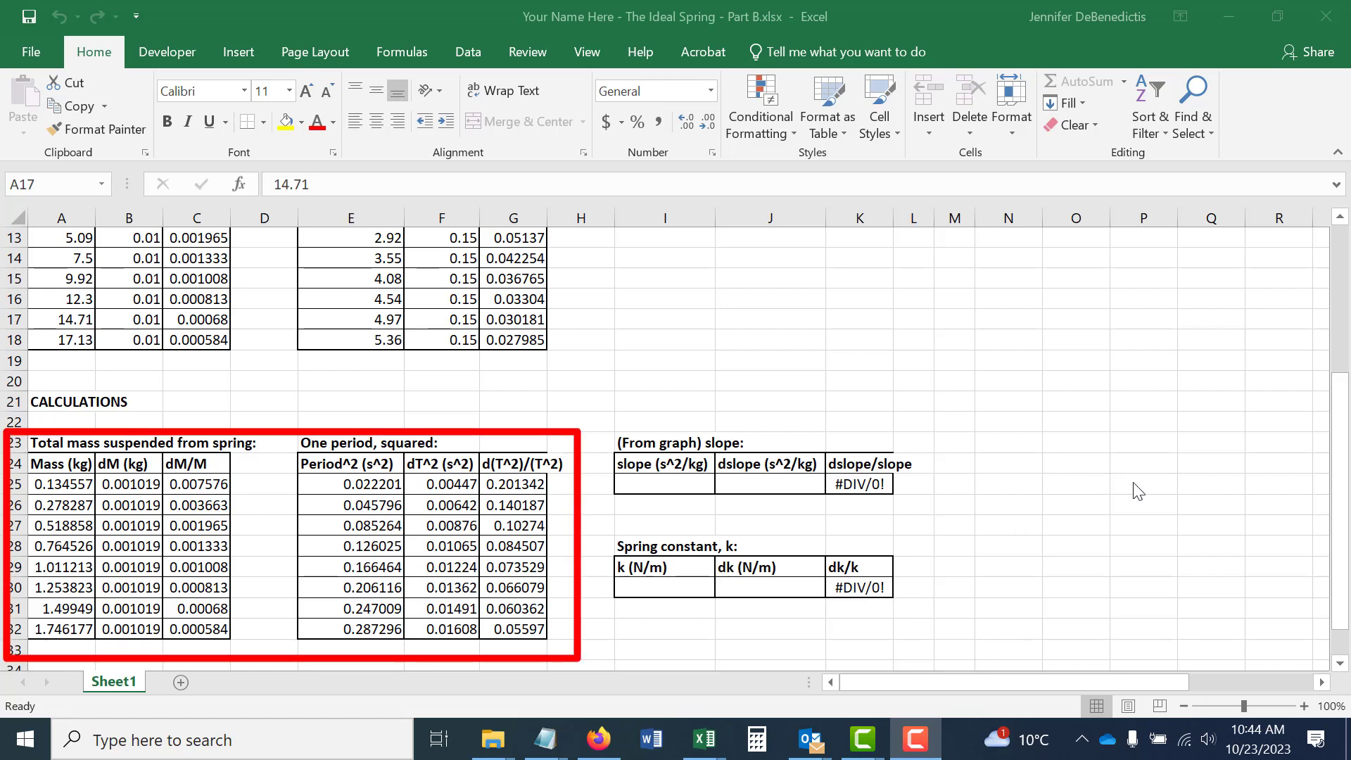
{"action": "left_click", "coordinate": [60, 480]}
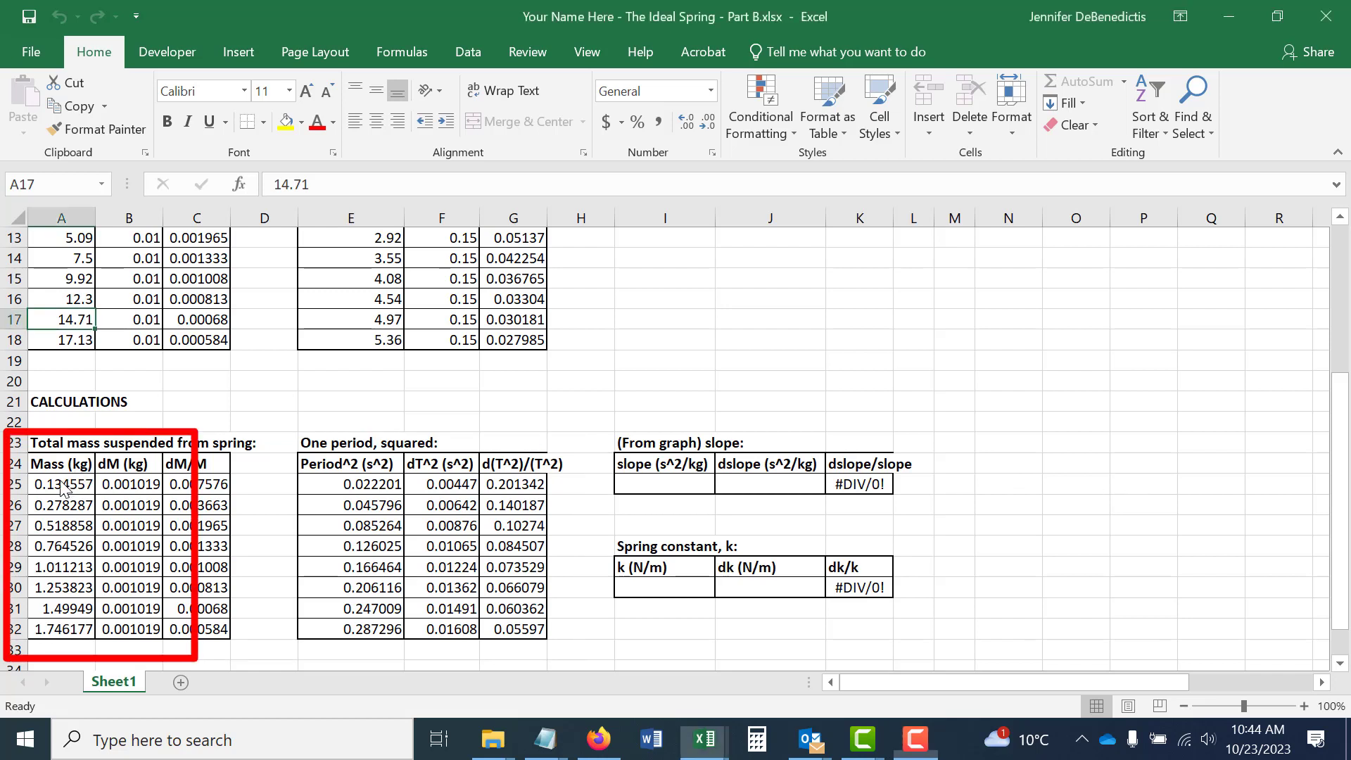
{"action": "left_click_drag", "start_coordinate": [61, 485], "coordinate": [155, 622]}
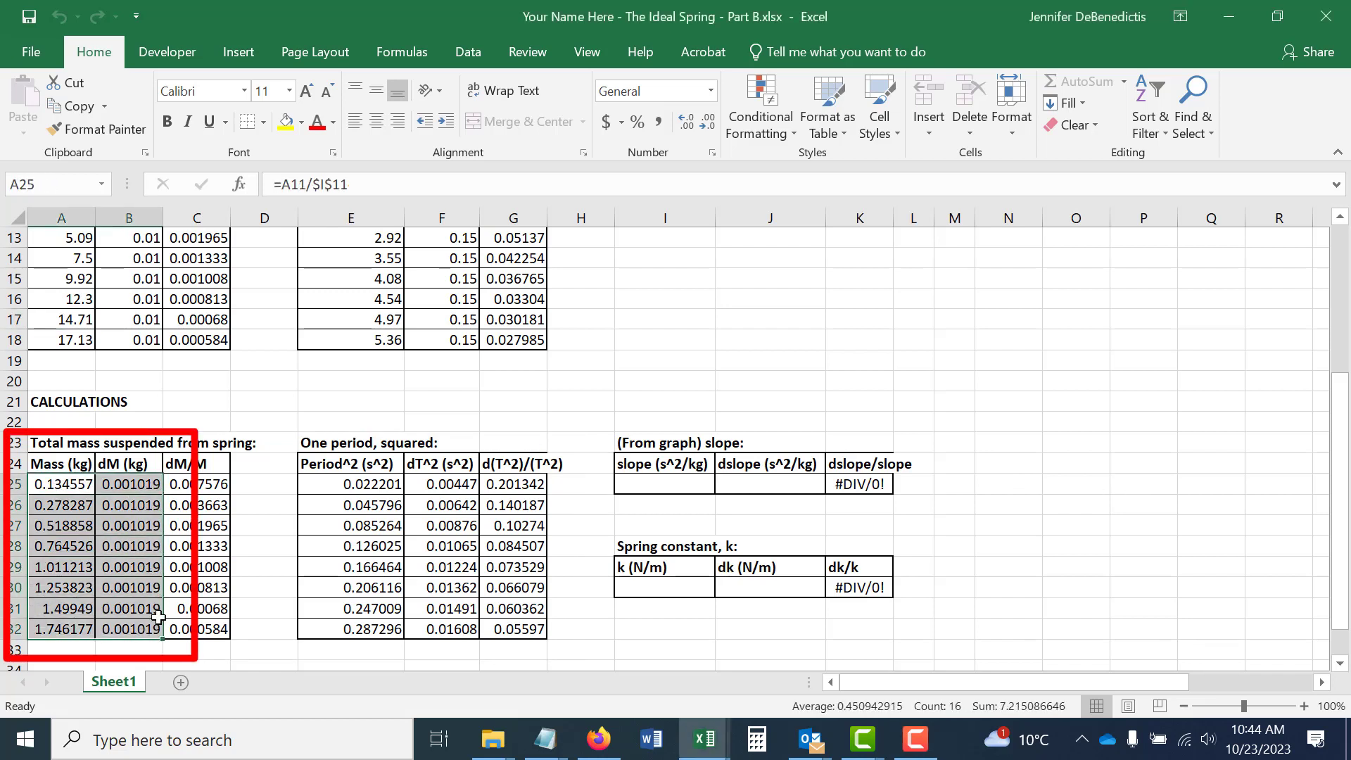
{"action": "left_click", "coordinate": [74, 106]}
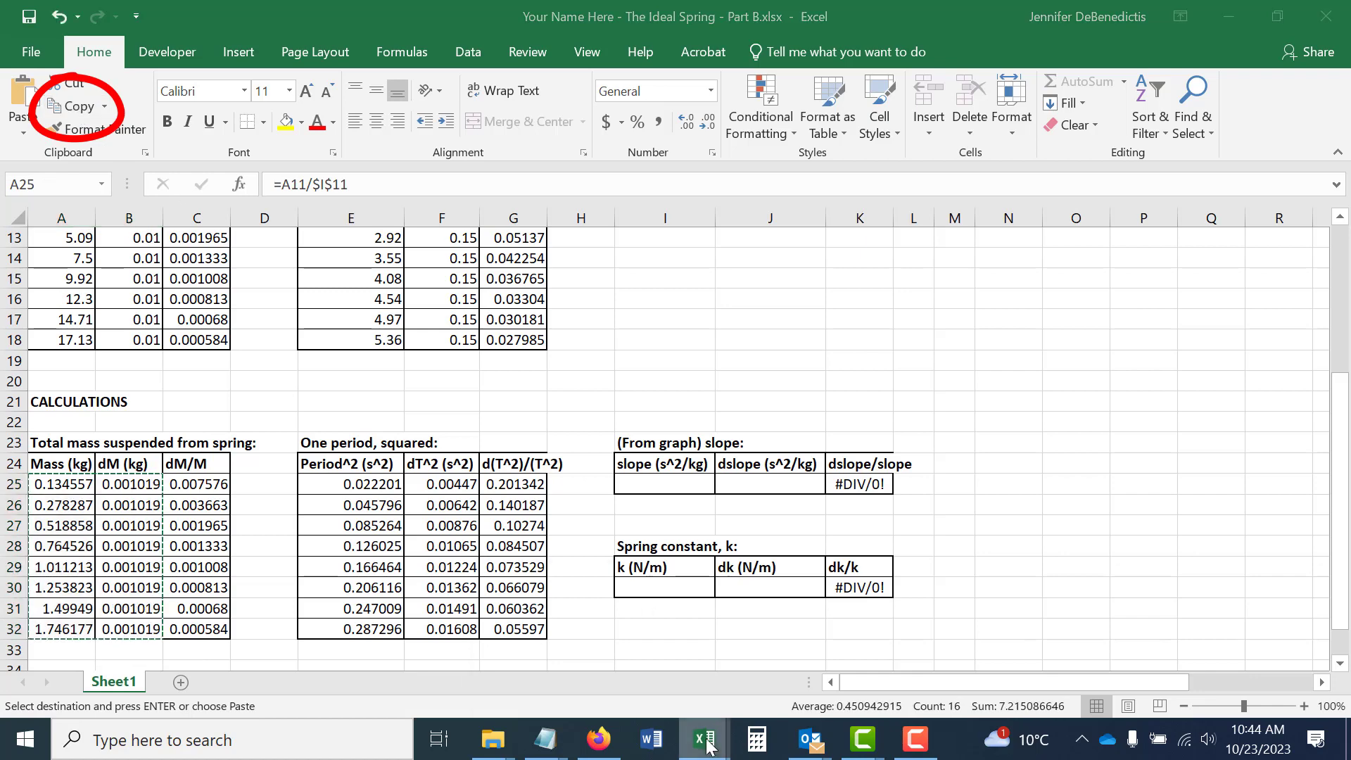
Paste the copied mass values as links into Linegraph's X and δX columns, starting at cell B5.
{"action": "mouse_move", "coordinate": [704, 739]}
{"action": "left_click", "coordinate": [763, 667]}
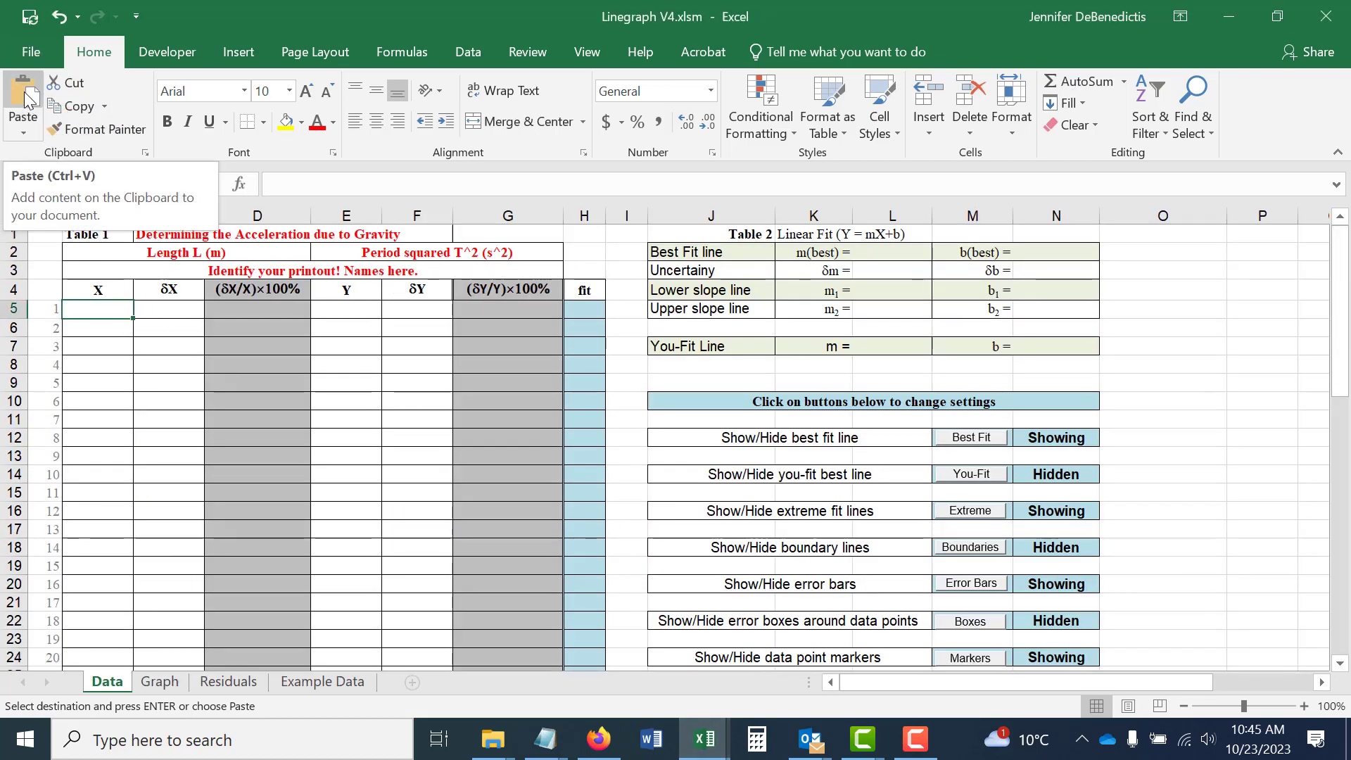
{"action": "left_click", "coordinate": [23, 134]}
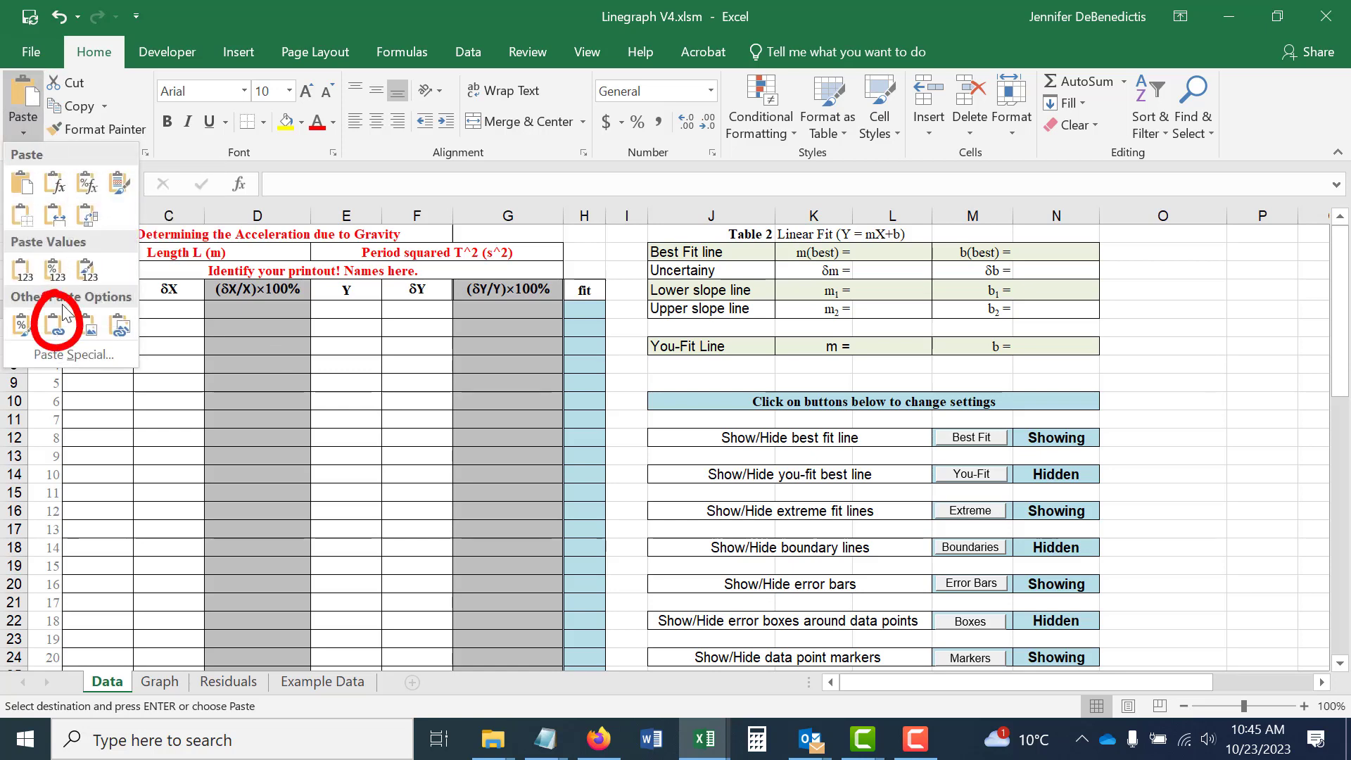
{"action": "left_click", "coordinate": [55, 325]}
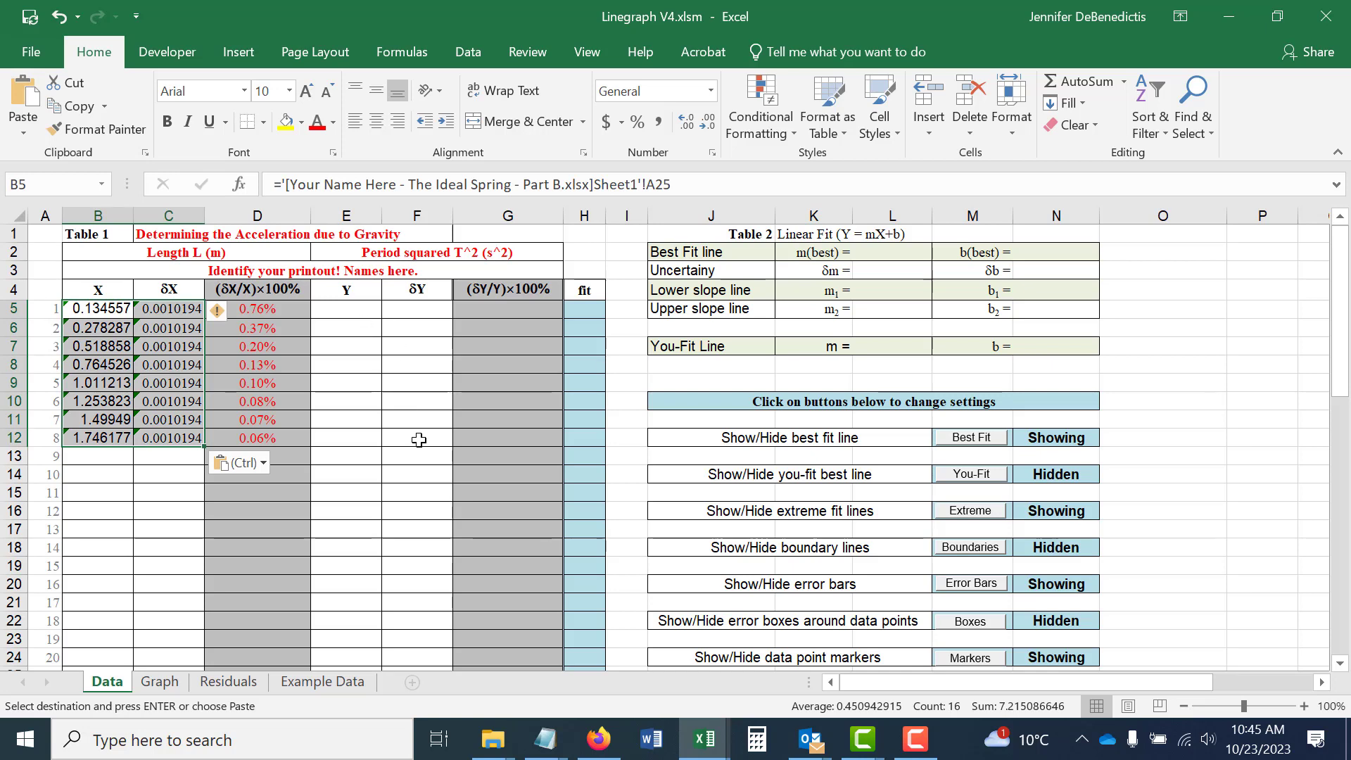
Return to The Ideal Spring - Part B workbook and copy the Period^2 and dT^2 values in E25:F32.
{"action": "mouse_move", "coordinate": [703, 740]}
{"action": "left_click", "coordinate": [521, 571]}
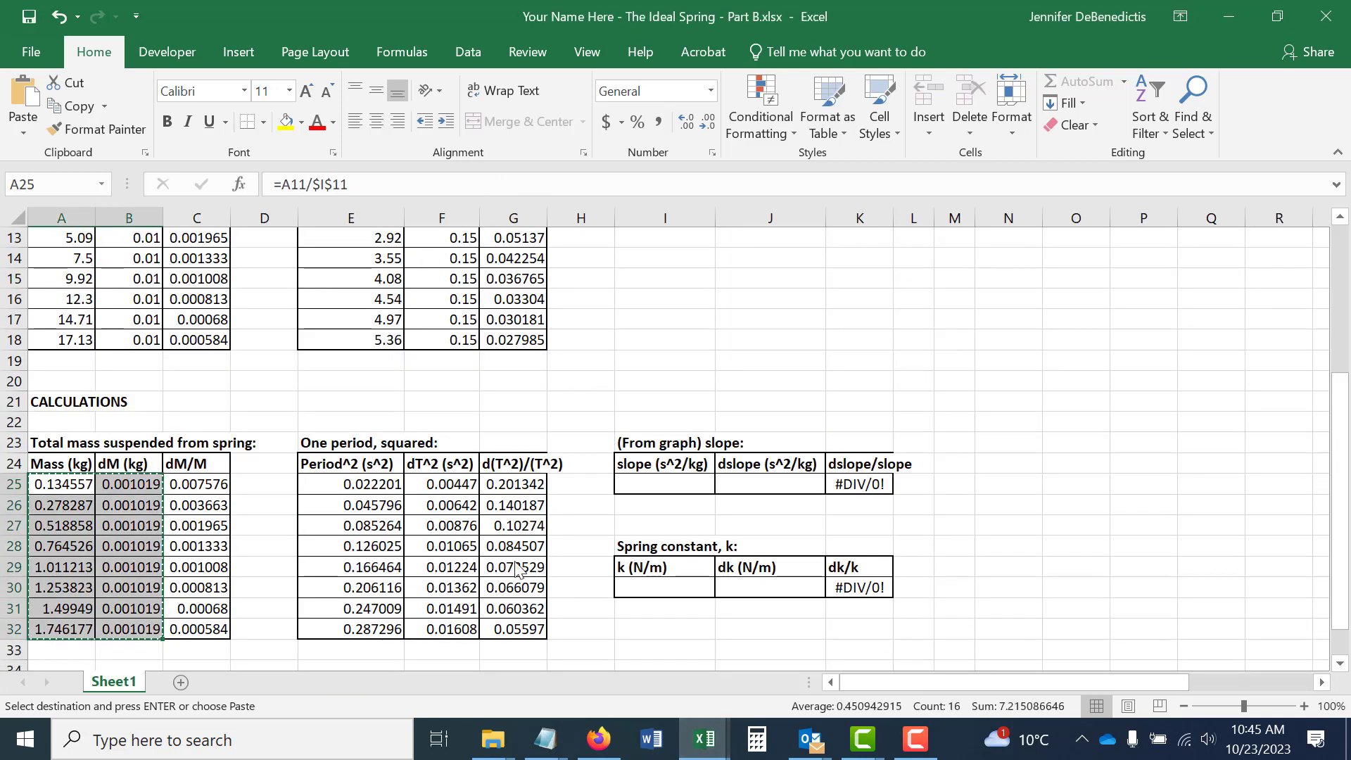
{"action": "mouse_move", "coordinate": [337, 487]}
{"action": "left_mouse_down"}
{"action": "mouse_move", "coordinate": [440, 629]}
{"action": "mouse_move", "coordinate": [436, 611]}
{"action": "left_mouse_up"}
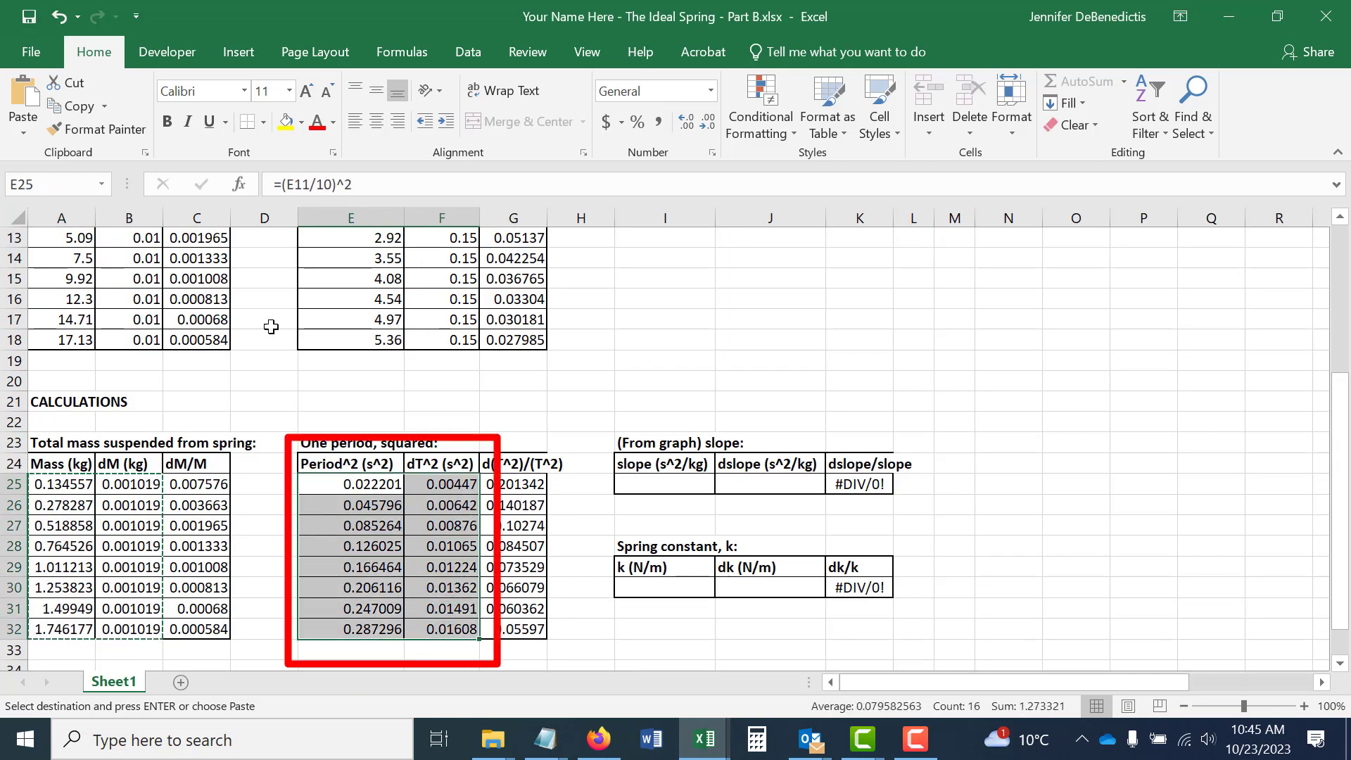
{"action": "left_click", "coordinate": [70, 105]}
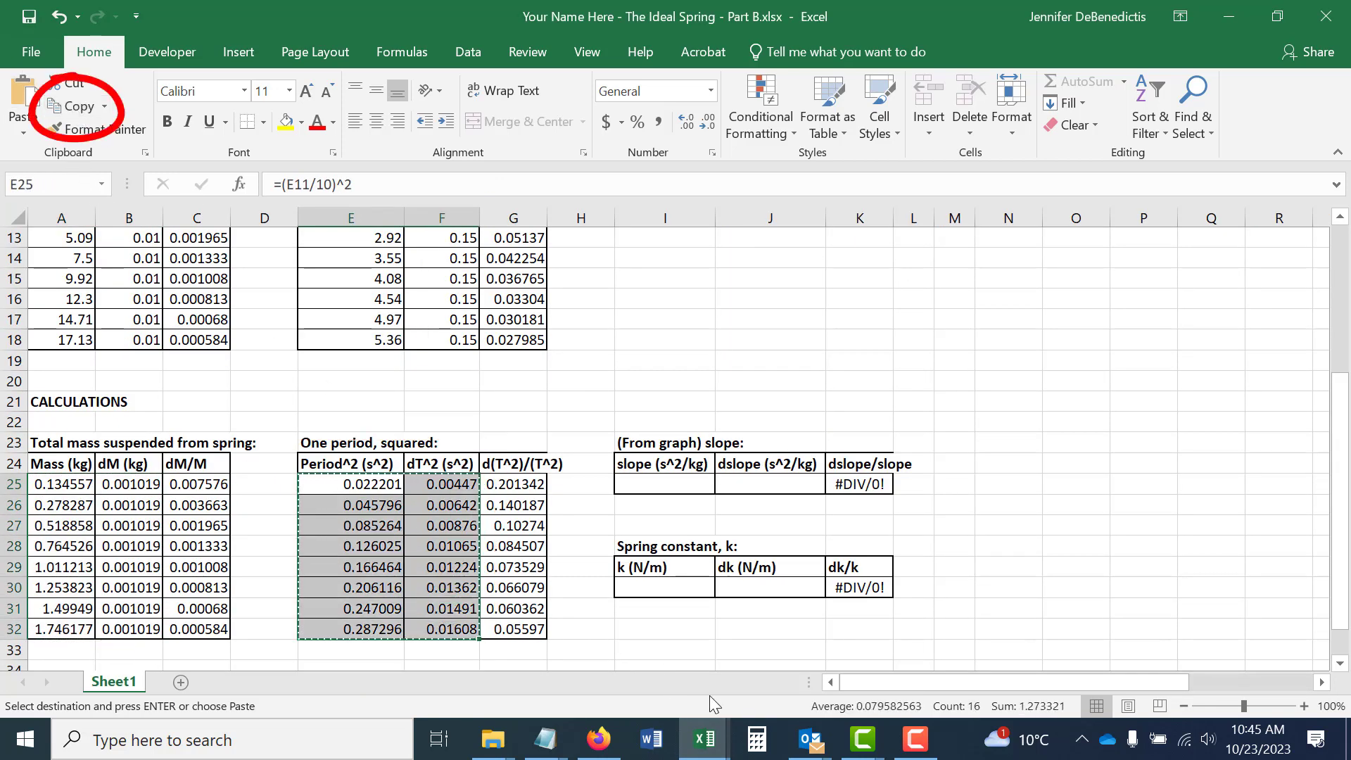
Paste the copied period-squared values as links into Linegraph's Y and δY columns, starting at cell E5.
{"action": "mouse_move", "coordinate": [709, 747]}
{"action": "left_click", "coordinate": [816, 652]}
{"action": "left_click", "coordinate": [363, 310]}
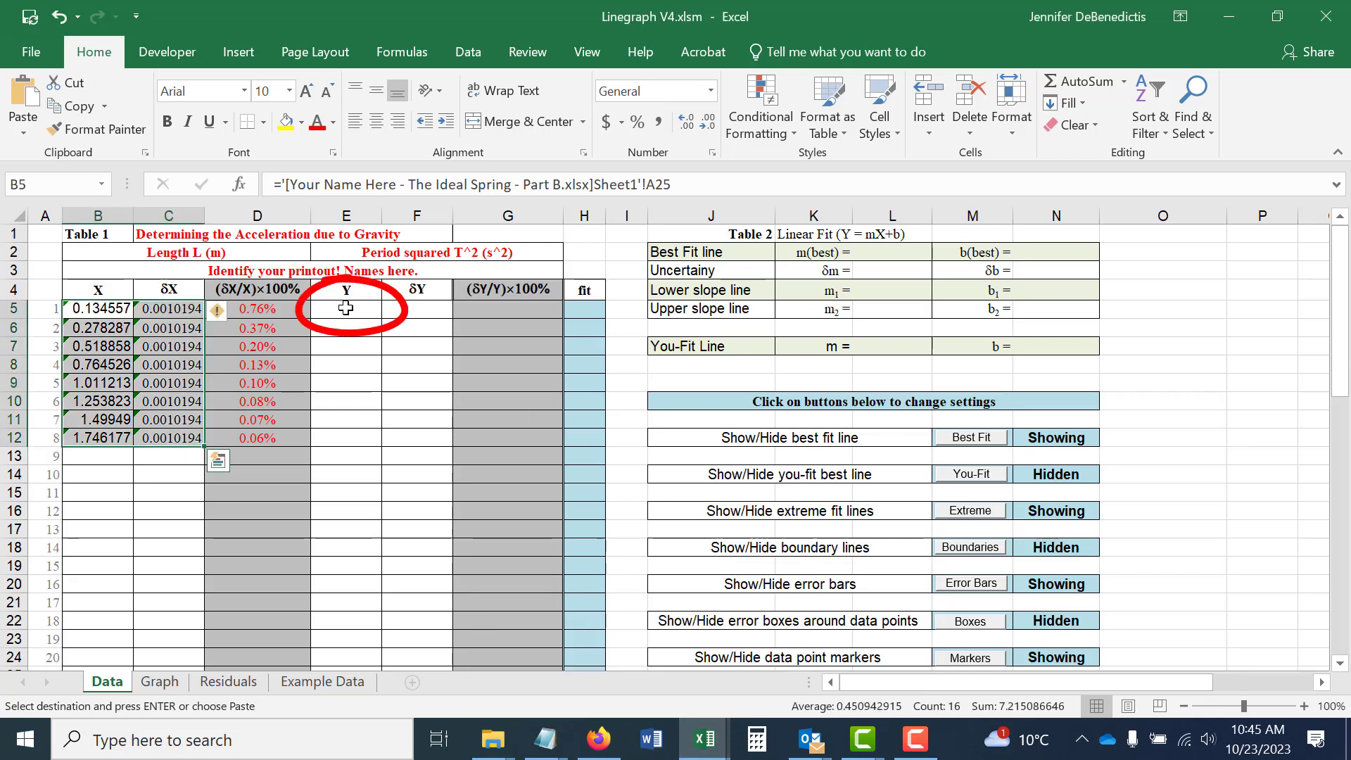
{"action": "left_click", "coordinate": [24, 135]}
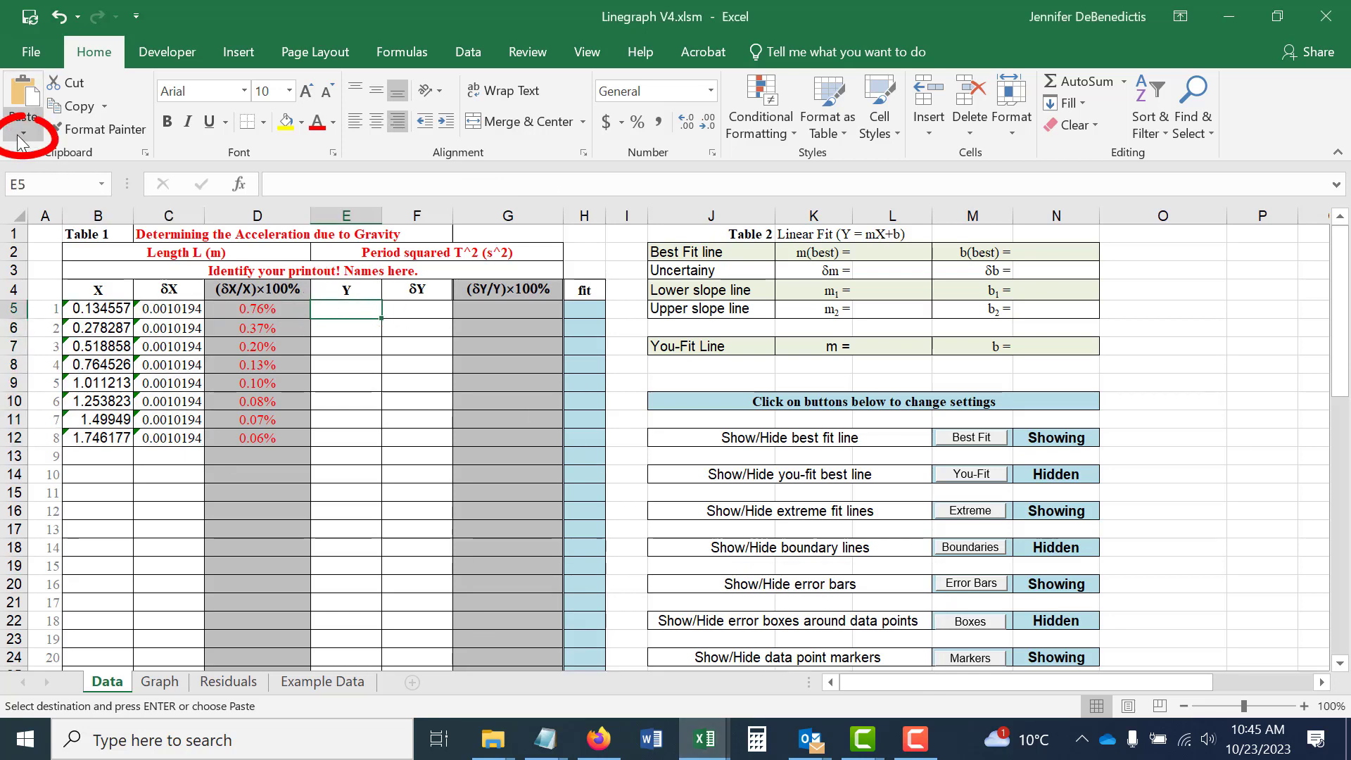
{"action": "left_click", "coordinate": [53, 326]}
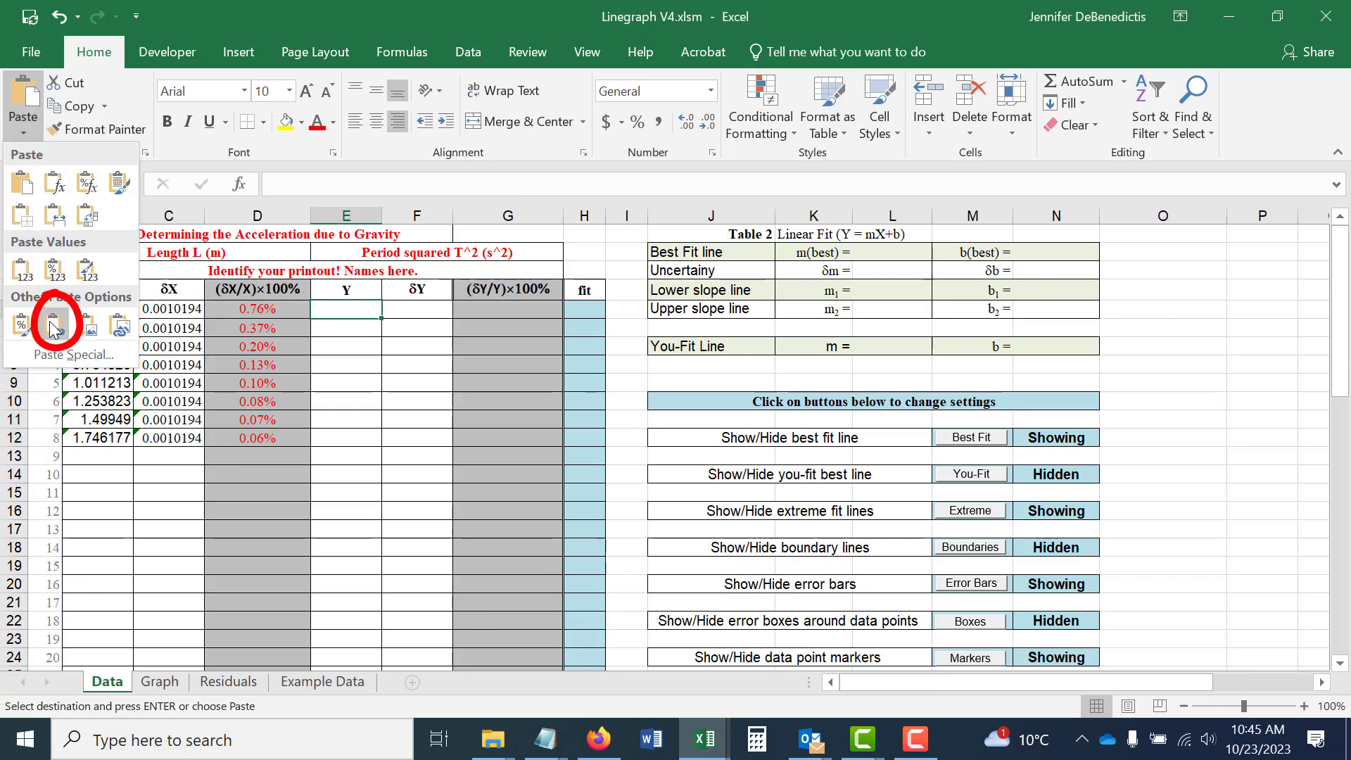
{"action": "left_click", "coordinate": [53, 325]}
{"action": "left_click", "coordinate": [394, 476]}
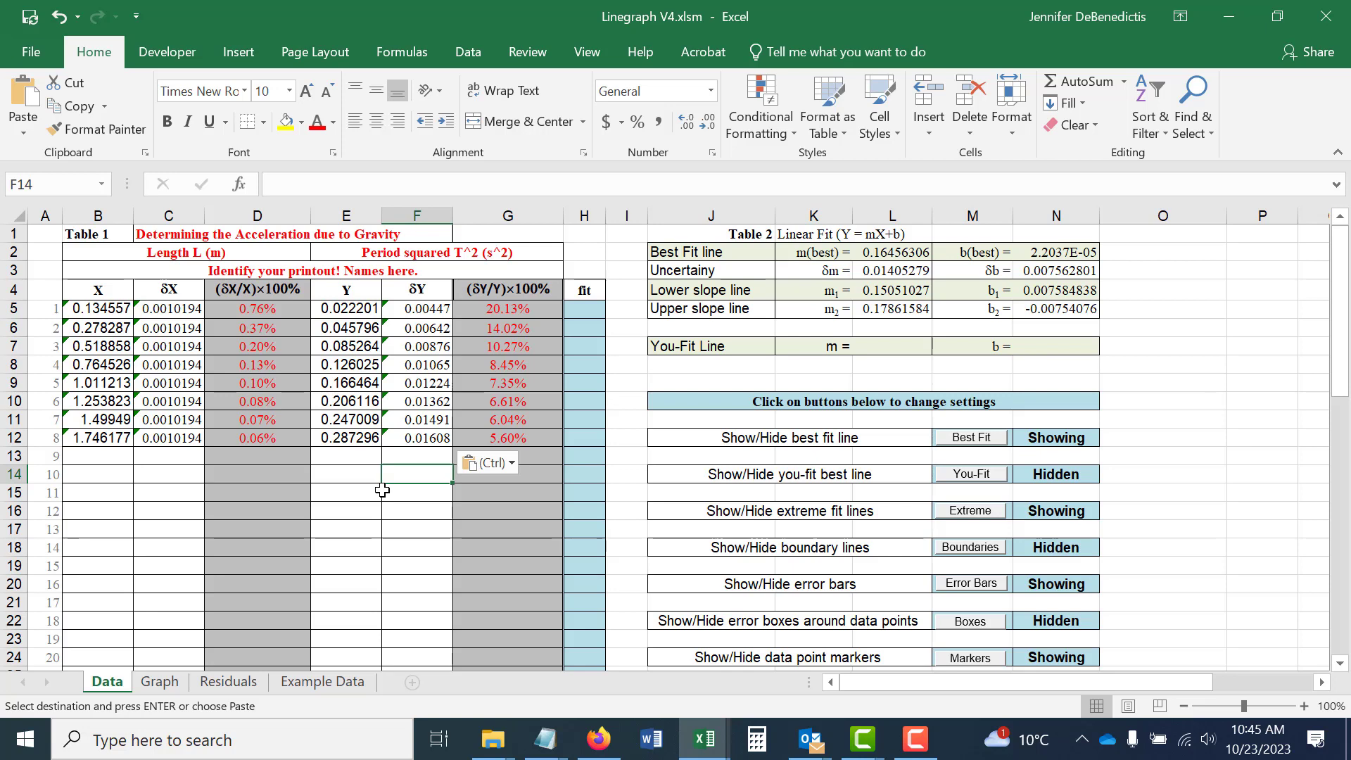
{"action": "key", "text": "Escape"}
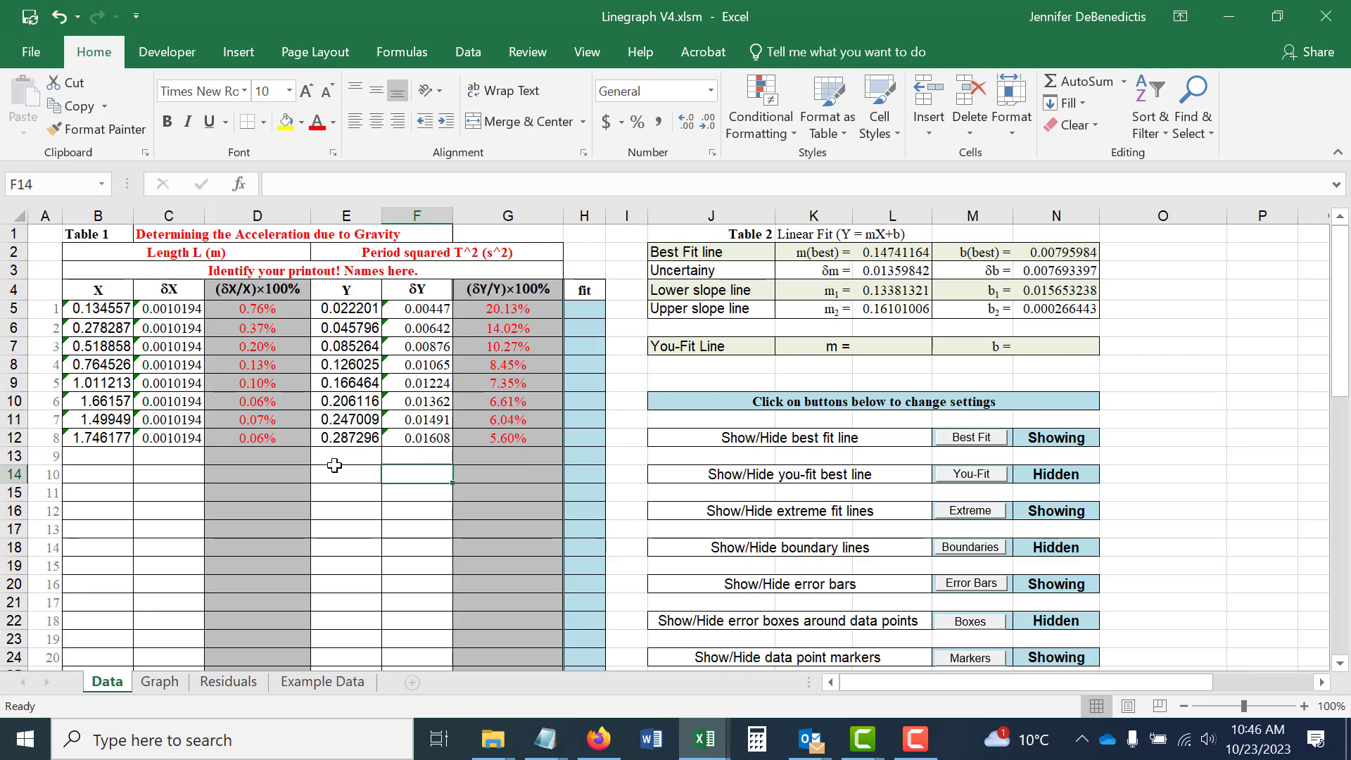
Check the graph for an outlying point and correct its source value in cell A16 of the Ideal Spring workbook to 12.3.
{"action": "left_click", "coordinate": [161, 681]}
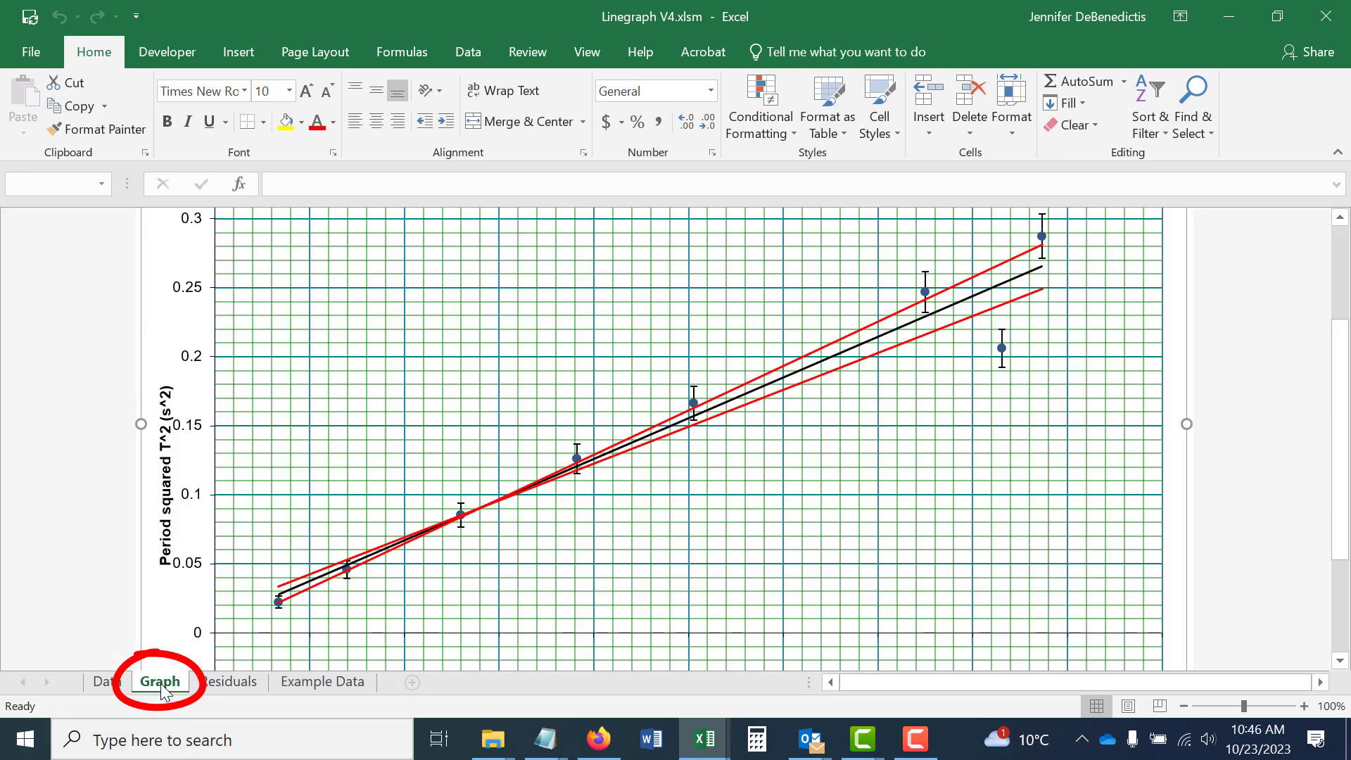
{"action": "scroll", "coordinate": [961, 539], "scroll_direction": "up", "scroll_amount": 2}
{"action": "scroll", "coordinate": [929, 531], "scroll_direction": "up", "scroll_amount": 1}
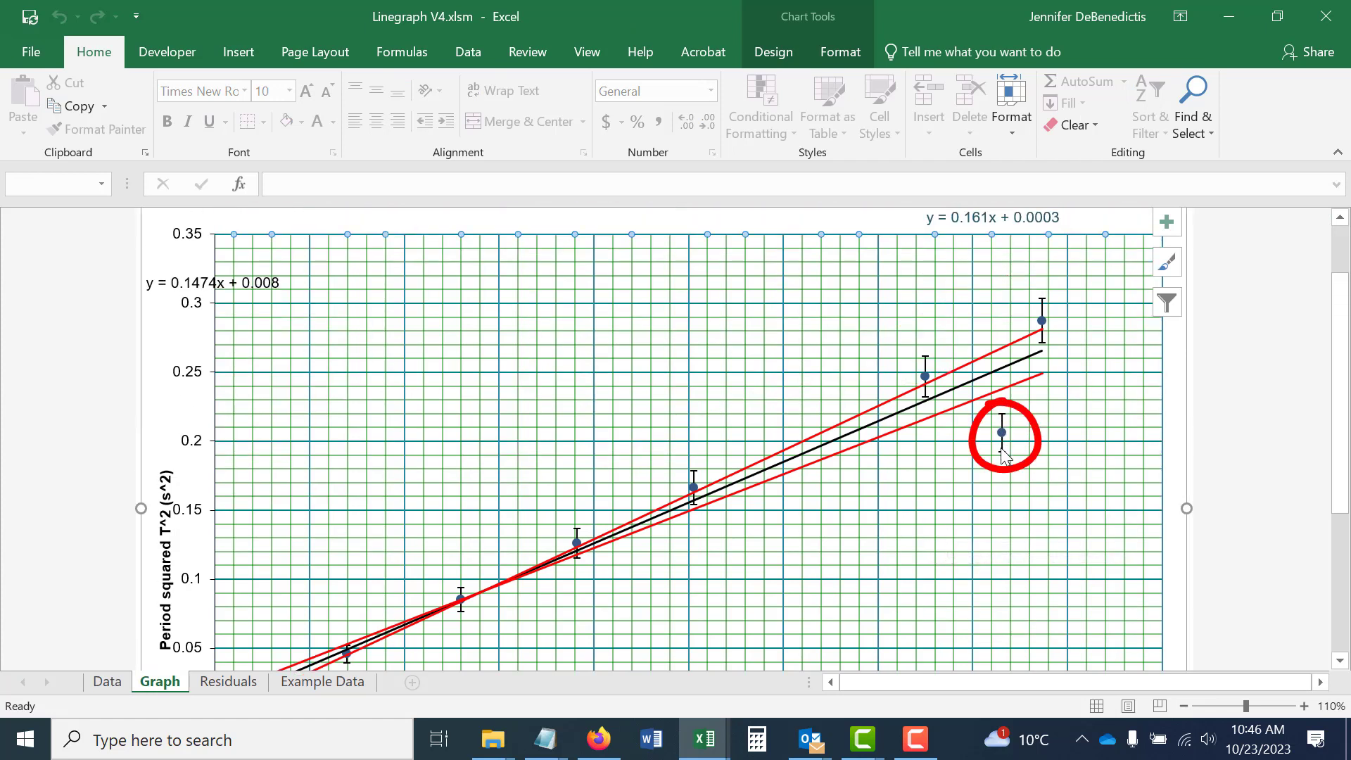
{"action": "scroll", "coordinate": [920, 514], "scroll_direction": "down", "scroll_amount": 2}
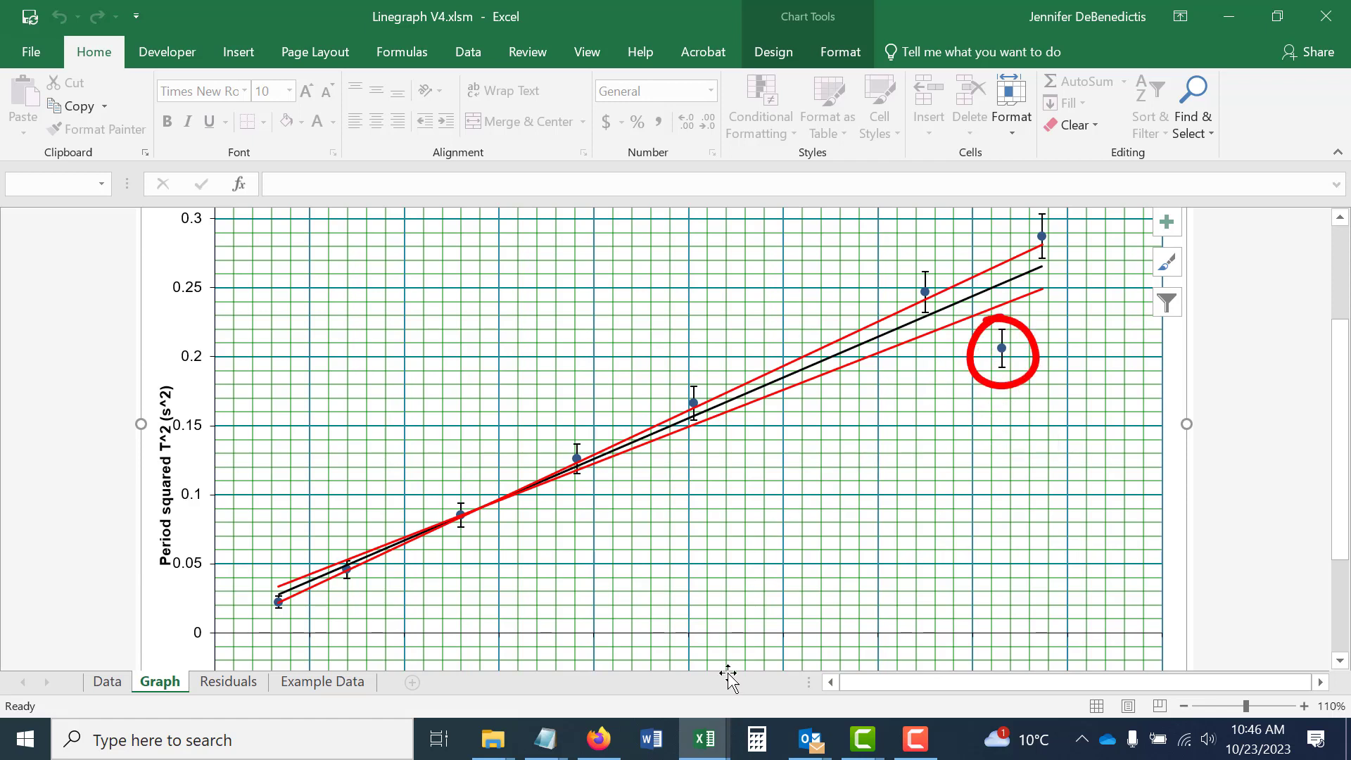
{"action": "mouse_move", "coordinate": [688, 719]}
{"action": "left_click", "coordinate": [668, 655]}
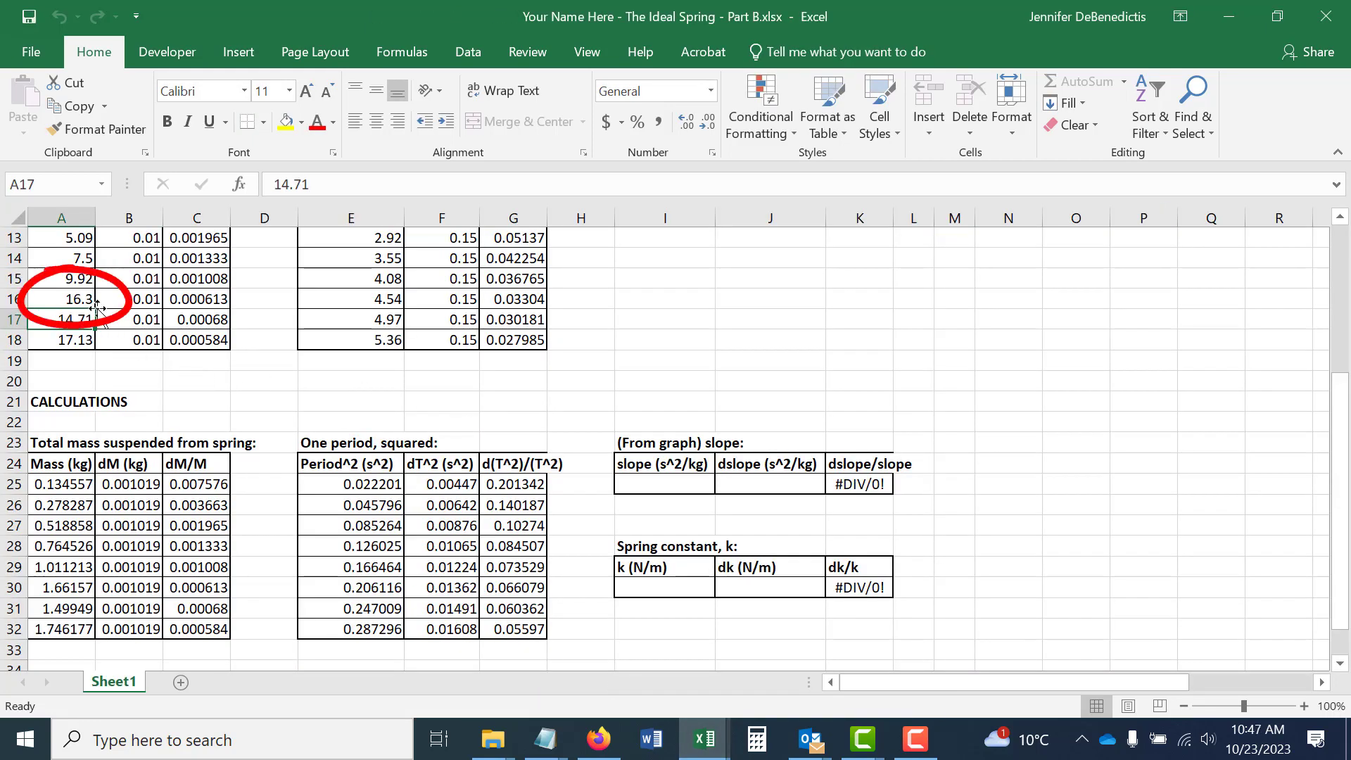
{"action": "left_click", "coordinate": [86, 302]}
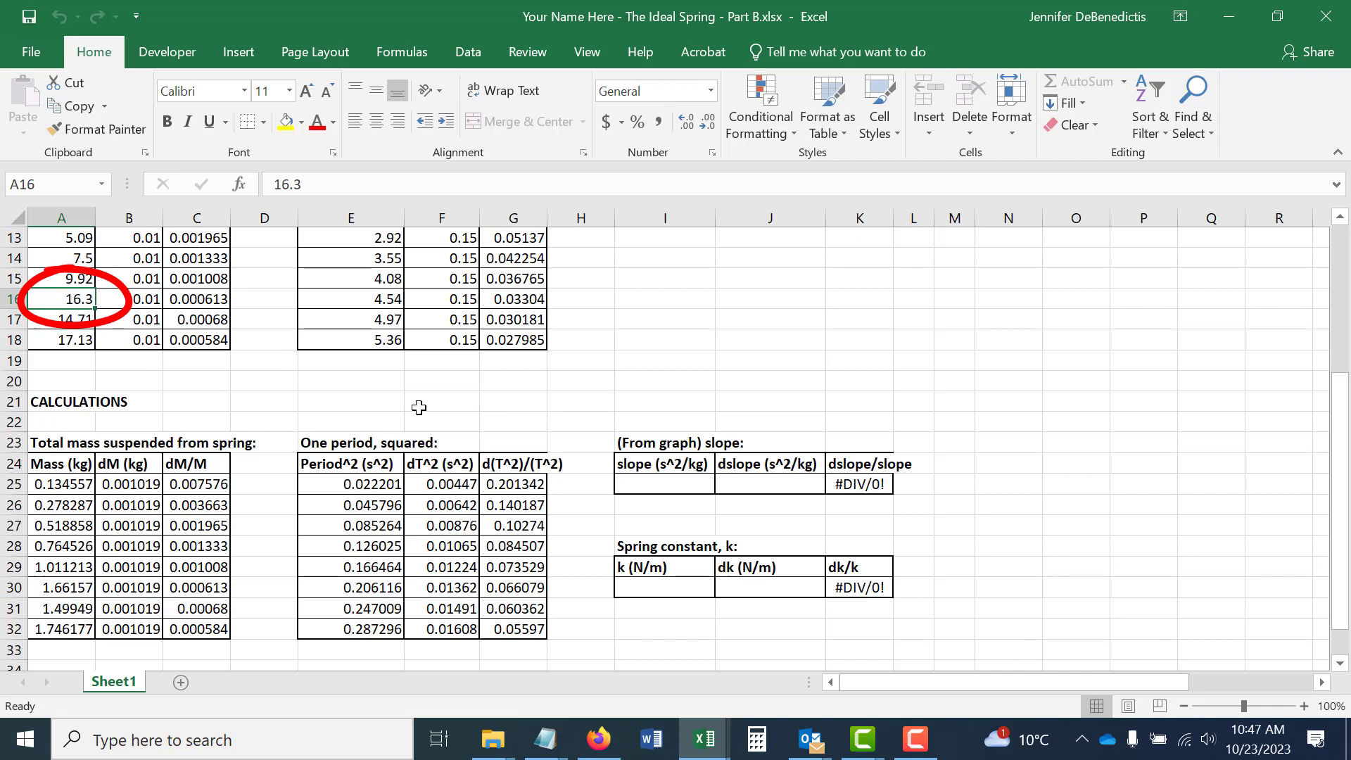
{"action": "type", "text": "12.3"}
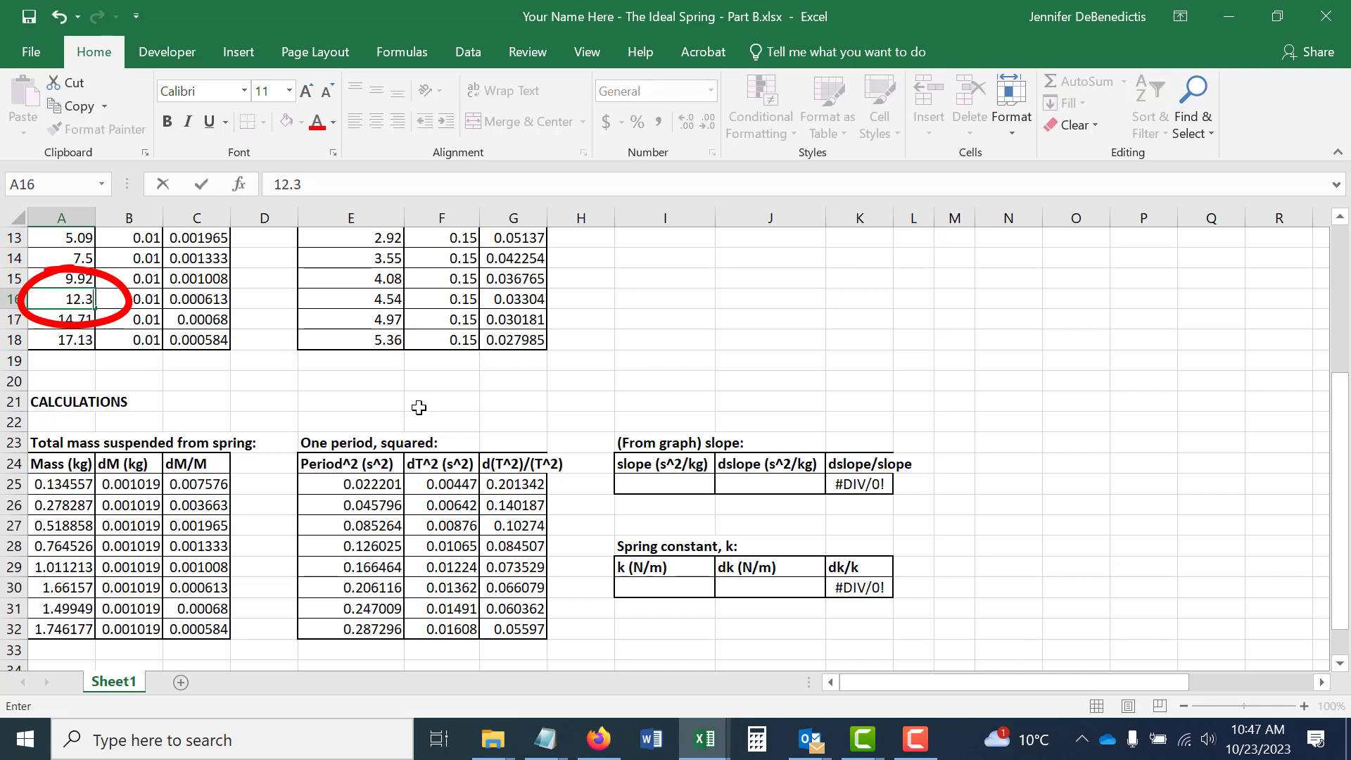
{"action": "key", "text": "Return"}
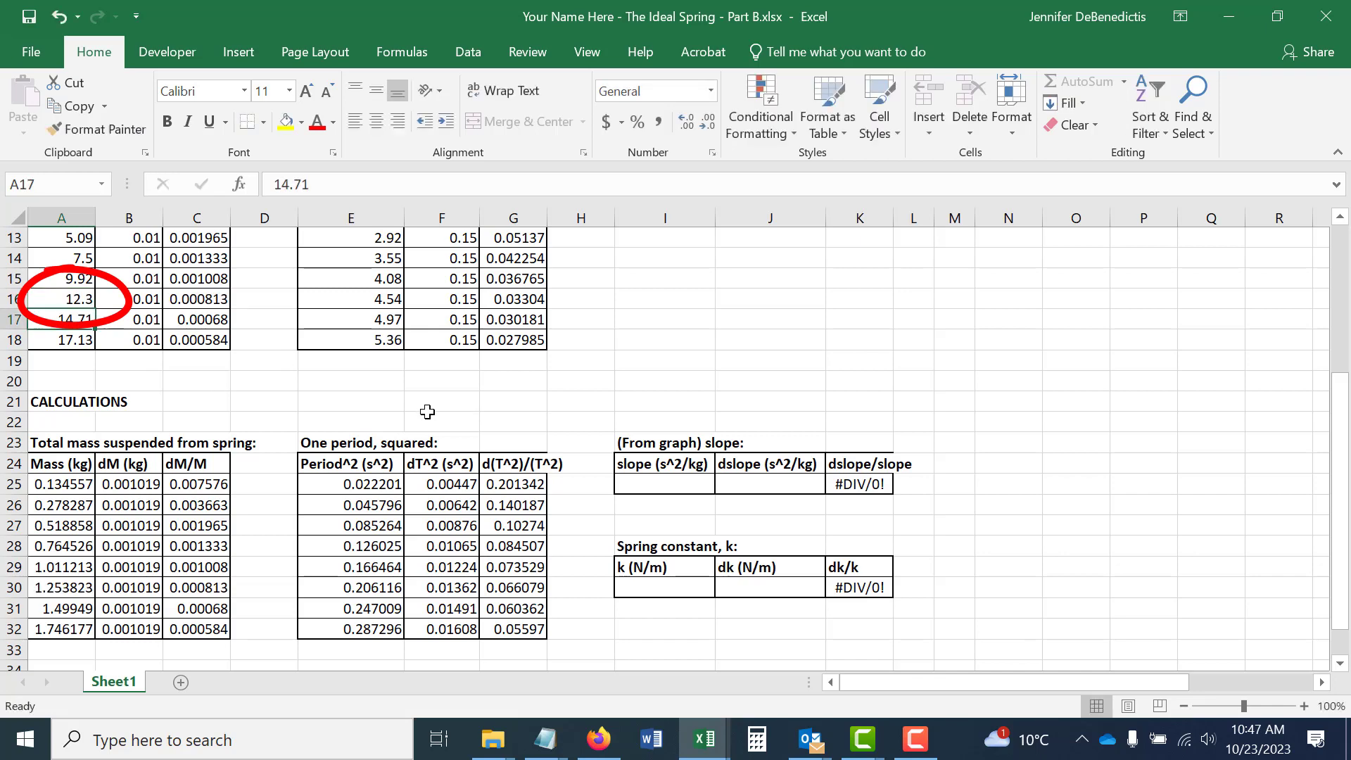
Review the corrected point on the Linegraph graph and clear the linked X, δX, Y and δY values from the Data sheet.
{"action": "mouse_move", "coordinate": [704, 739]}
{"action": "left_click", "coordinate": [802, 668]}
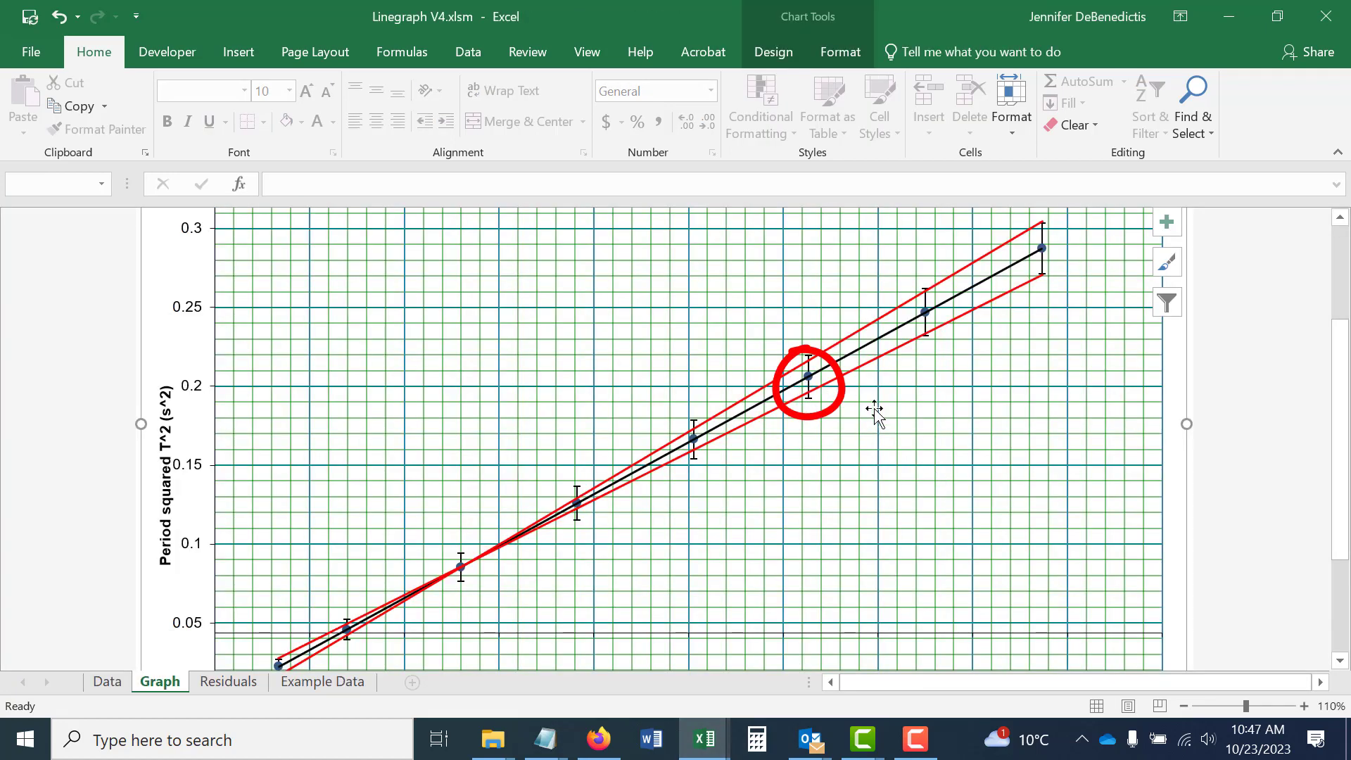
{"action": "scroll", "coordinate": [875, 415], "scroll_direction": "up", "scroll_amount": 1}
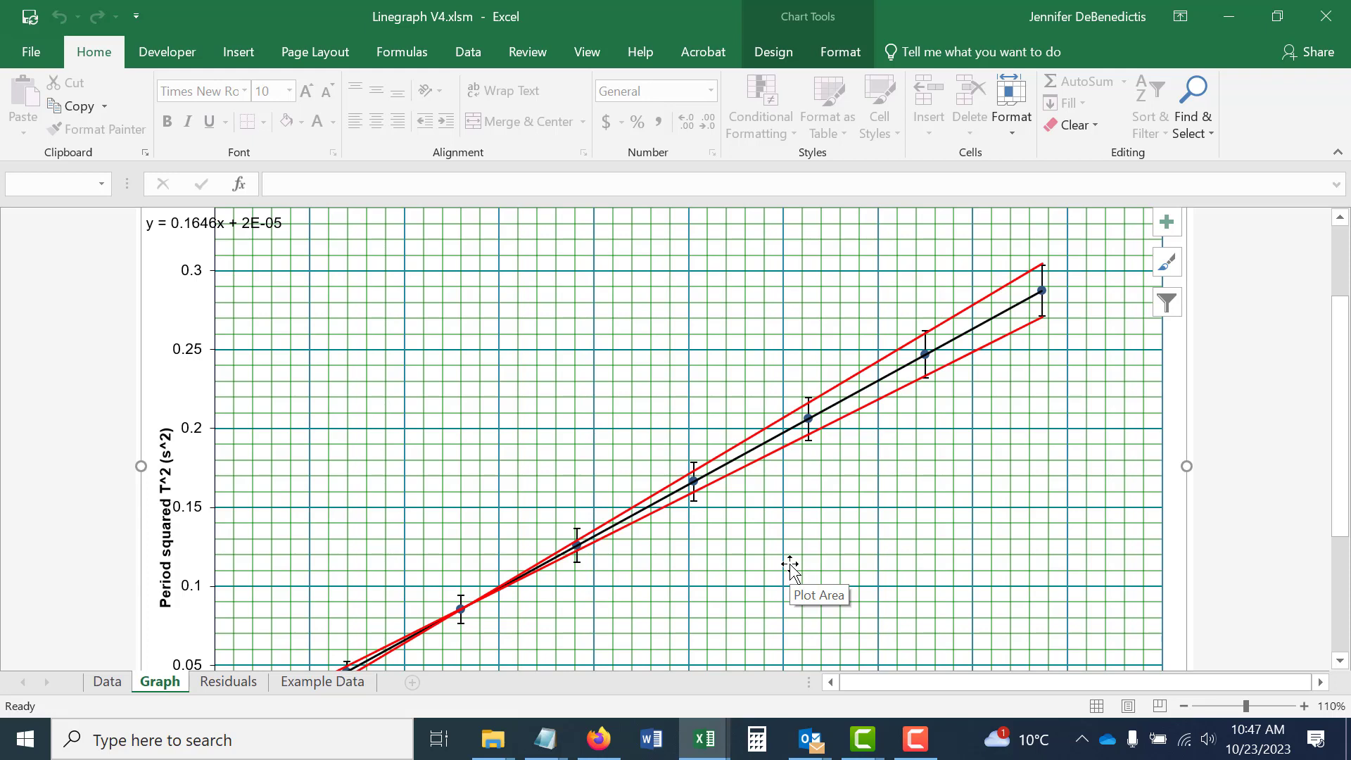
{"action": "left_click", "coordinate": [104, 685]}
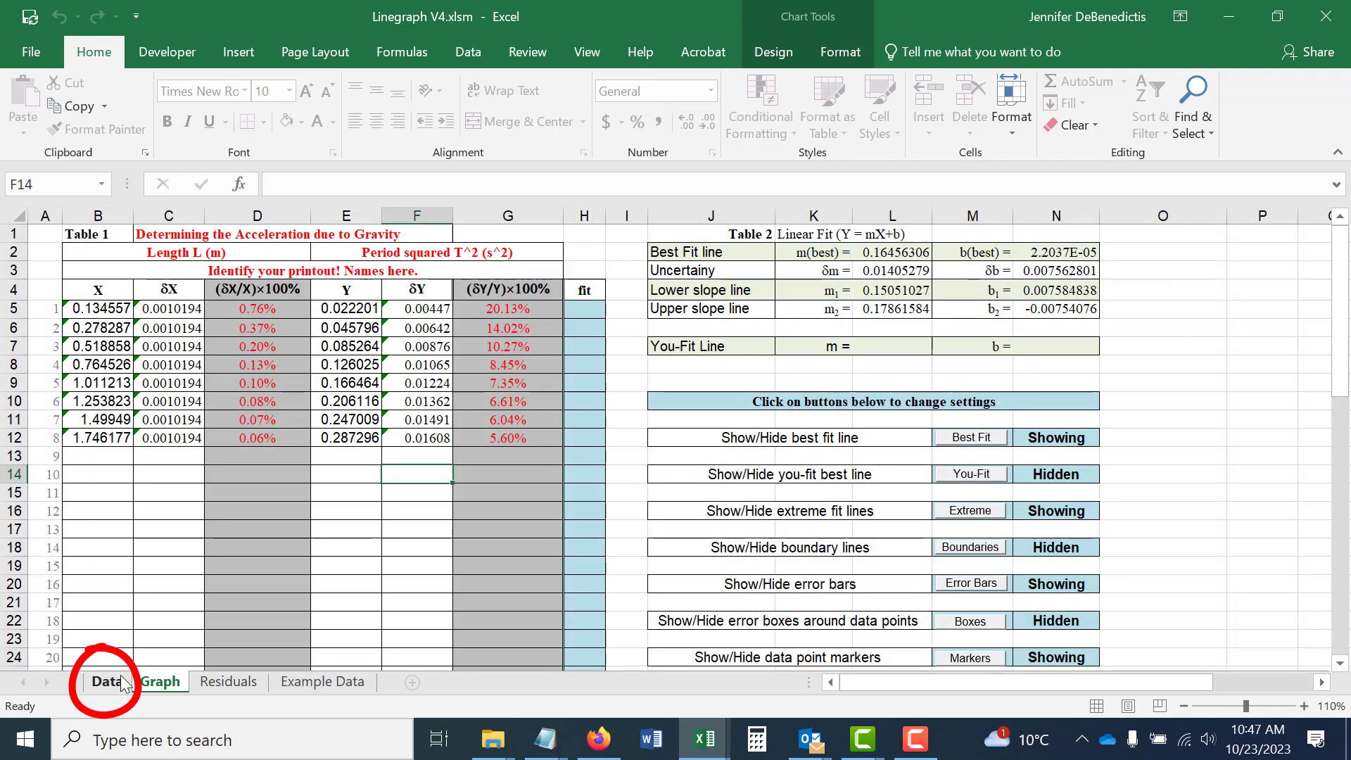
{"action": "left_click_drag", "start_coordinate": [97, 310], "coordinate": [172, 439]}
{"action": "key", "text": "Delete"}
{"action": "left_click_drag", "start_coordinate": [348, 310], "coordinate": [415, 437]}
{"action": "key", "text": "Delete"}
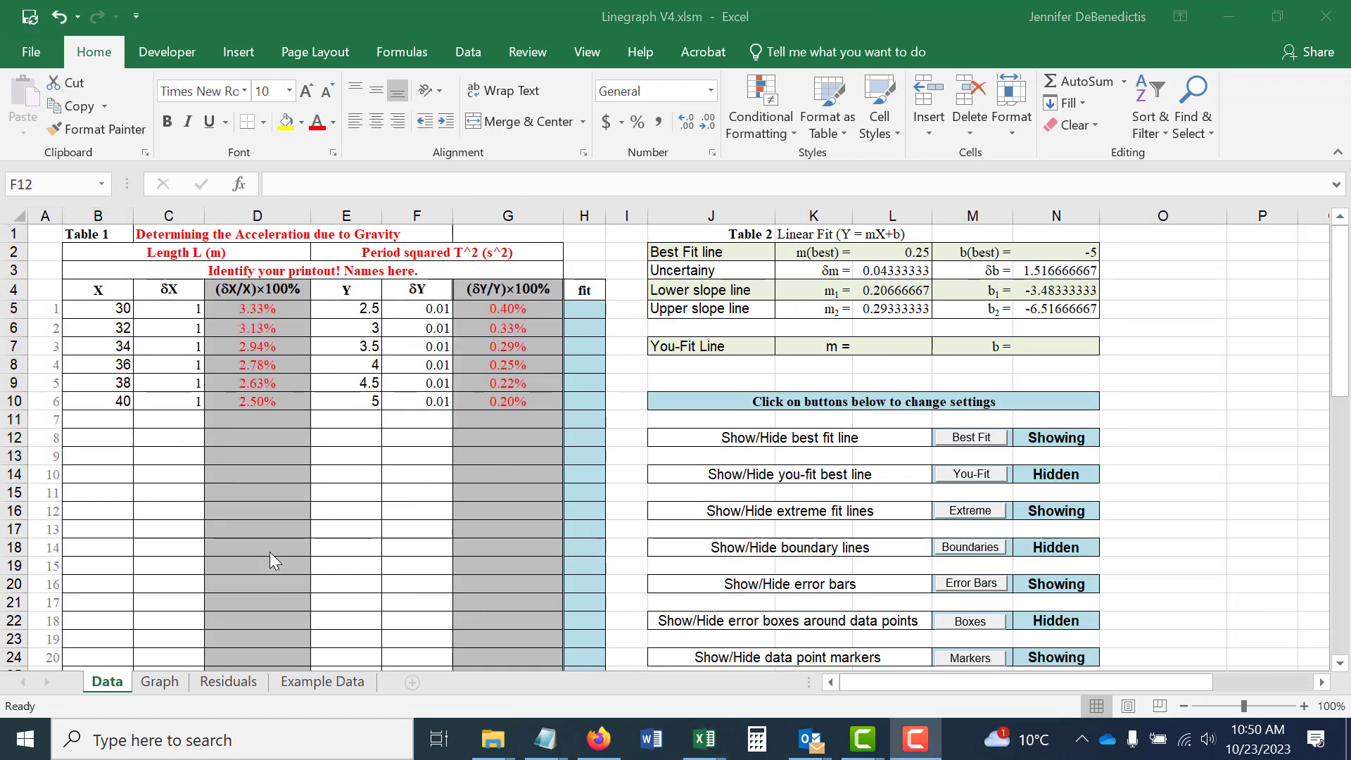
Examine on the graph how the new data points are spread along the length and period-squared axes.
{"action": "left_click", "coordinate": [154, 682]}
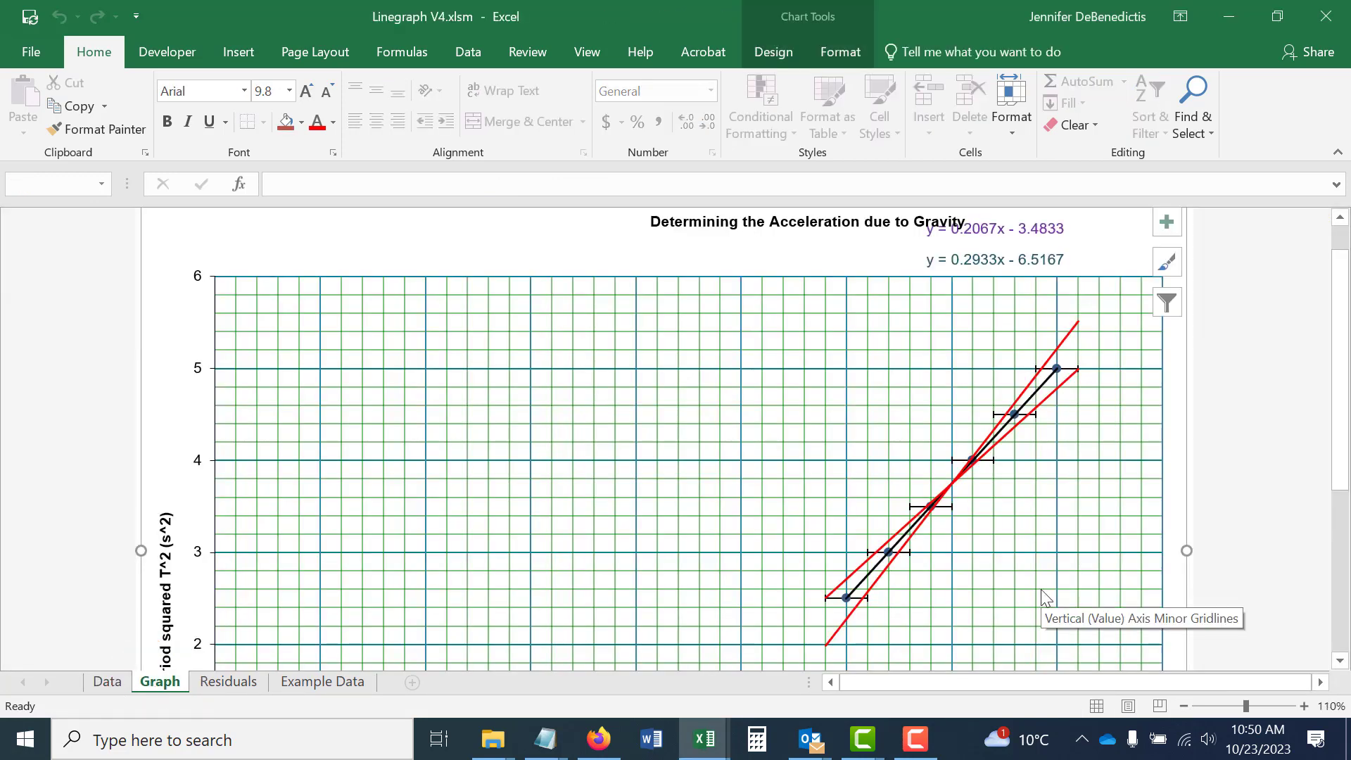
{"action": "scroll", "coordinate": [1045, 597], "scroll_direction": "down", "scroll_amount": 6}
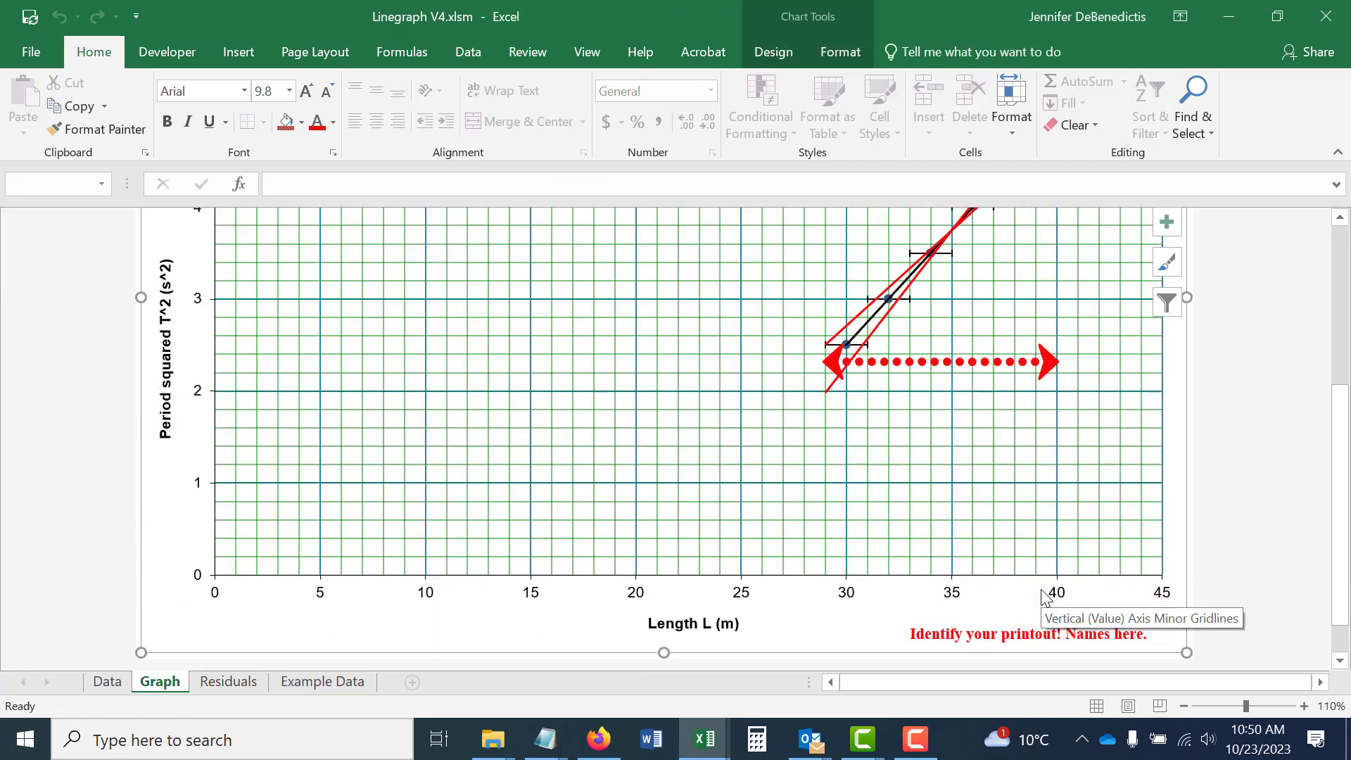
{"action": "scroll", "coordinate": [1045, 597], "scroll_direction": "up", "scroll_amount": 3}
{"action": "scroll", "coordinate": [1045, 597], "scroll_direction": "up", "scroll_amount": 4}
{"action": "scroll", "coordinate": [1045, 596], "scroll_direction": "down", "scroll_amount": 5}
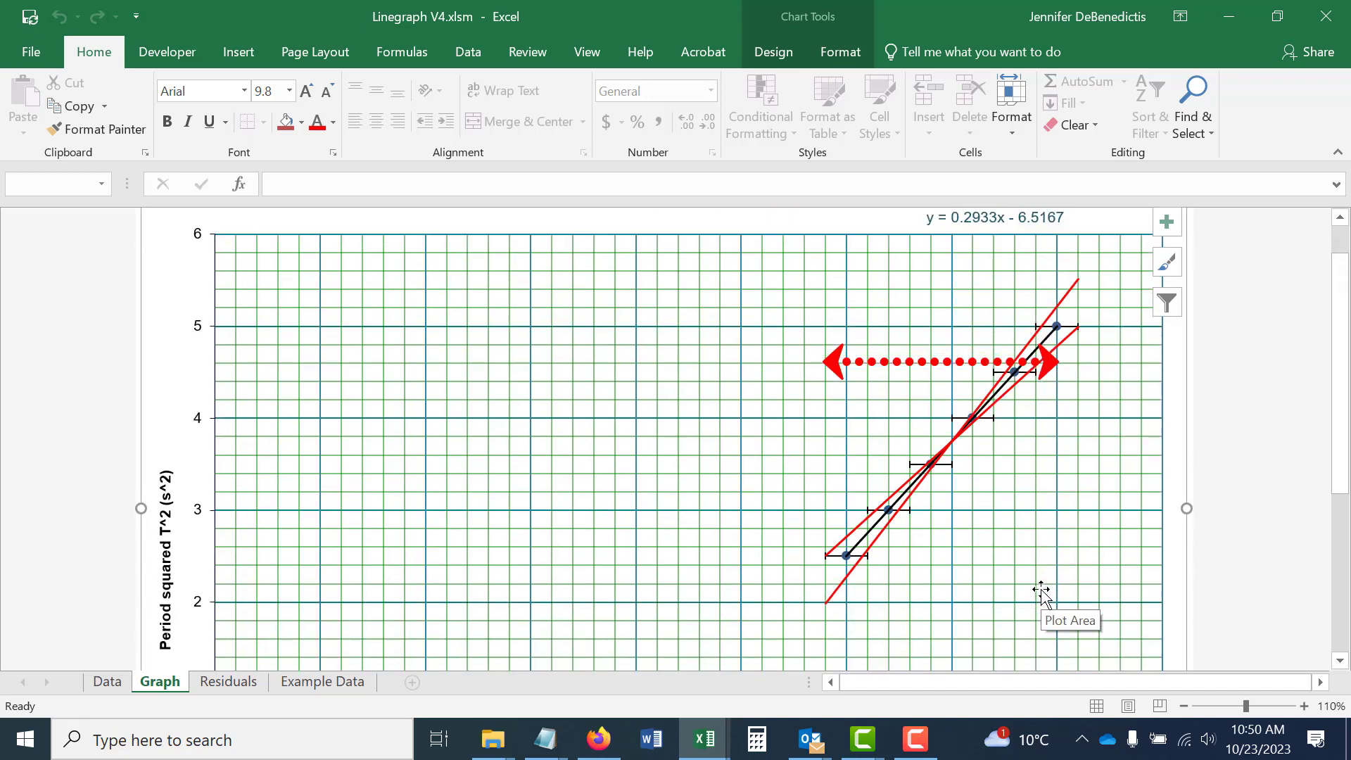
{"action": "scroll", "coordinate": [1045, 596], "scroll_direction": "down", "scroll_amount": 3}
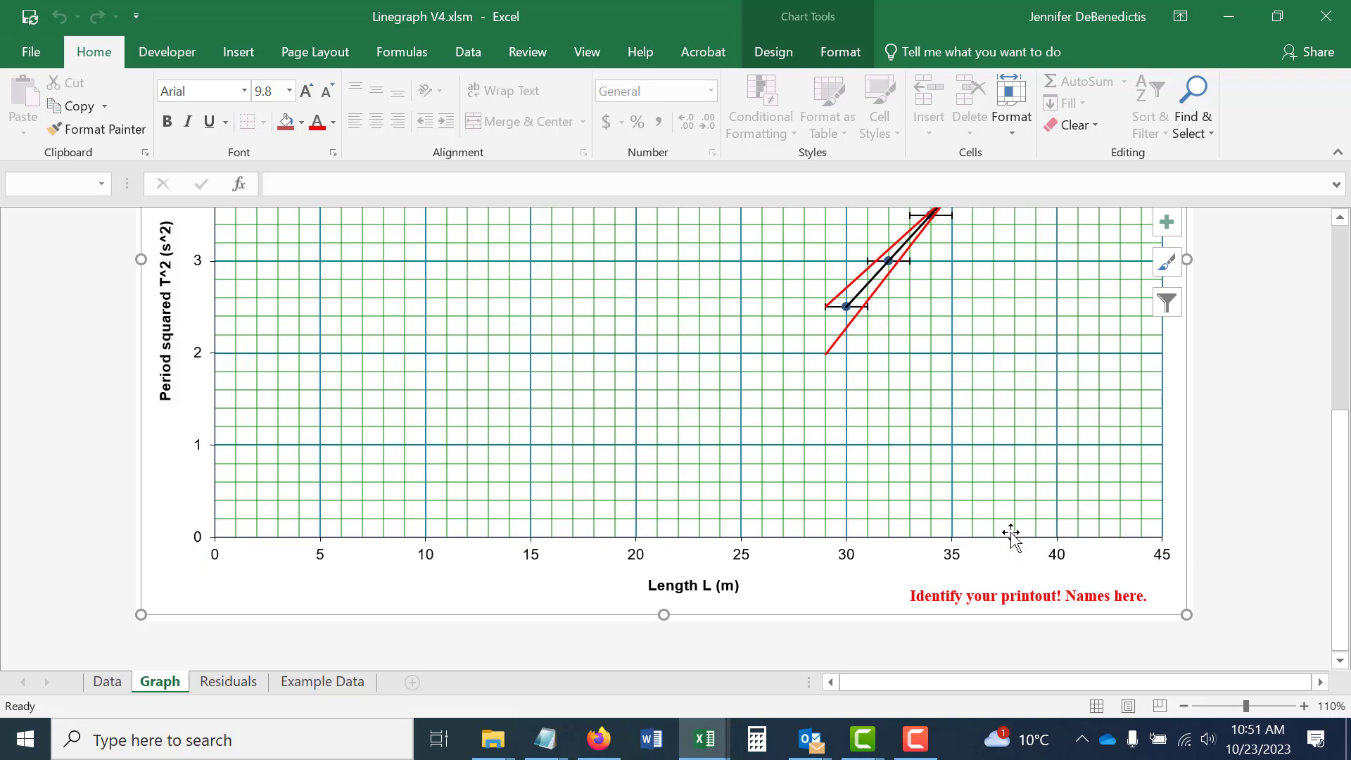
{"action": "scroll", "coordinate": [1003, 535], "scroll_direction": "up", "scroll_amount": 5}
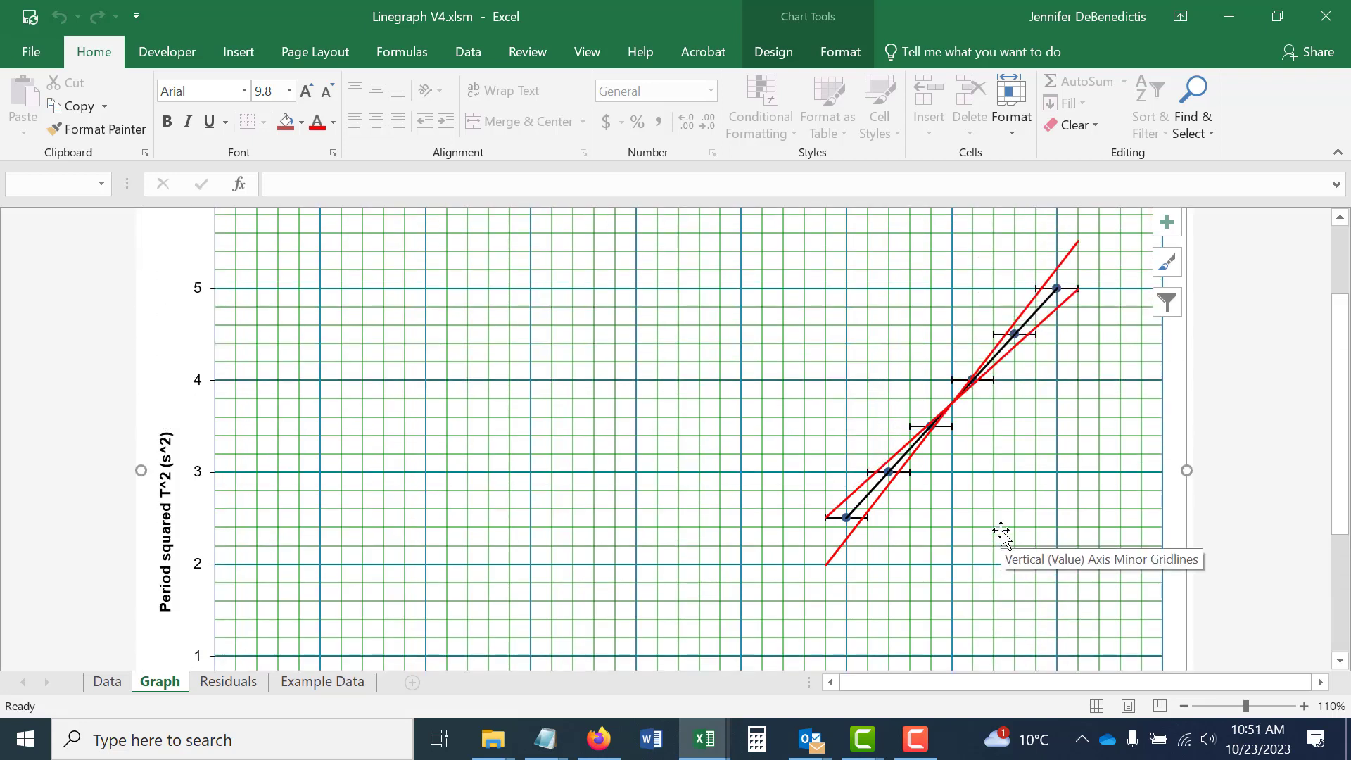
Set the minimum bound of the graph's horizontal length axis to 28 and close the axis formatting options.
{"action": "scroll", "coordinate": [1003, 535], "scroll_direction": "up", "scroll_amount": 1}
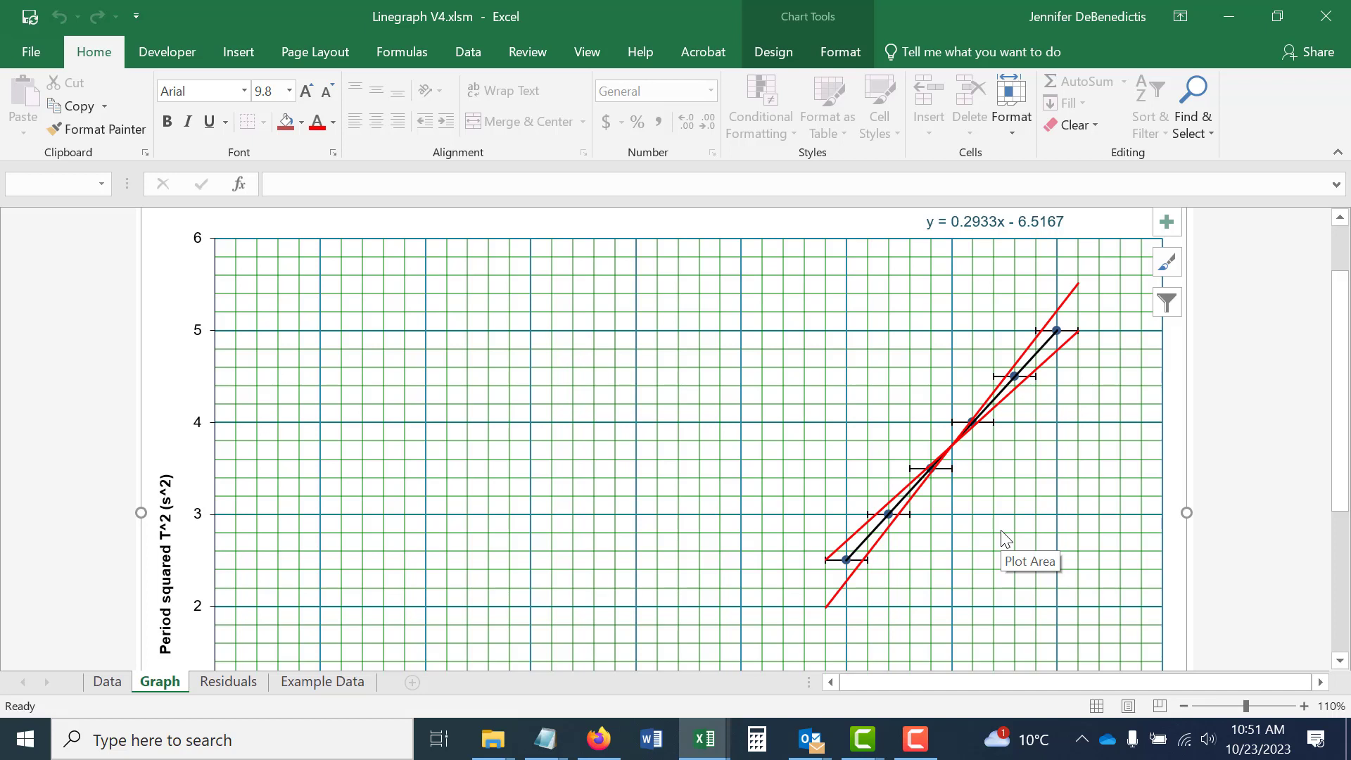
{"action": "scroll", "coordinate": [1003, 535], "scroll_direction": "down", "scroll_amount": 6}
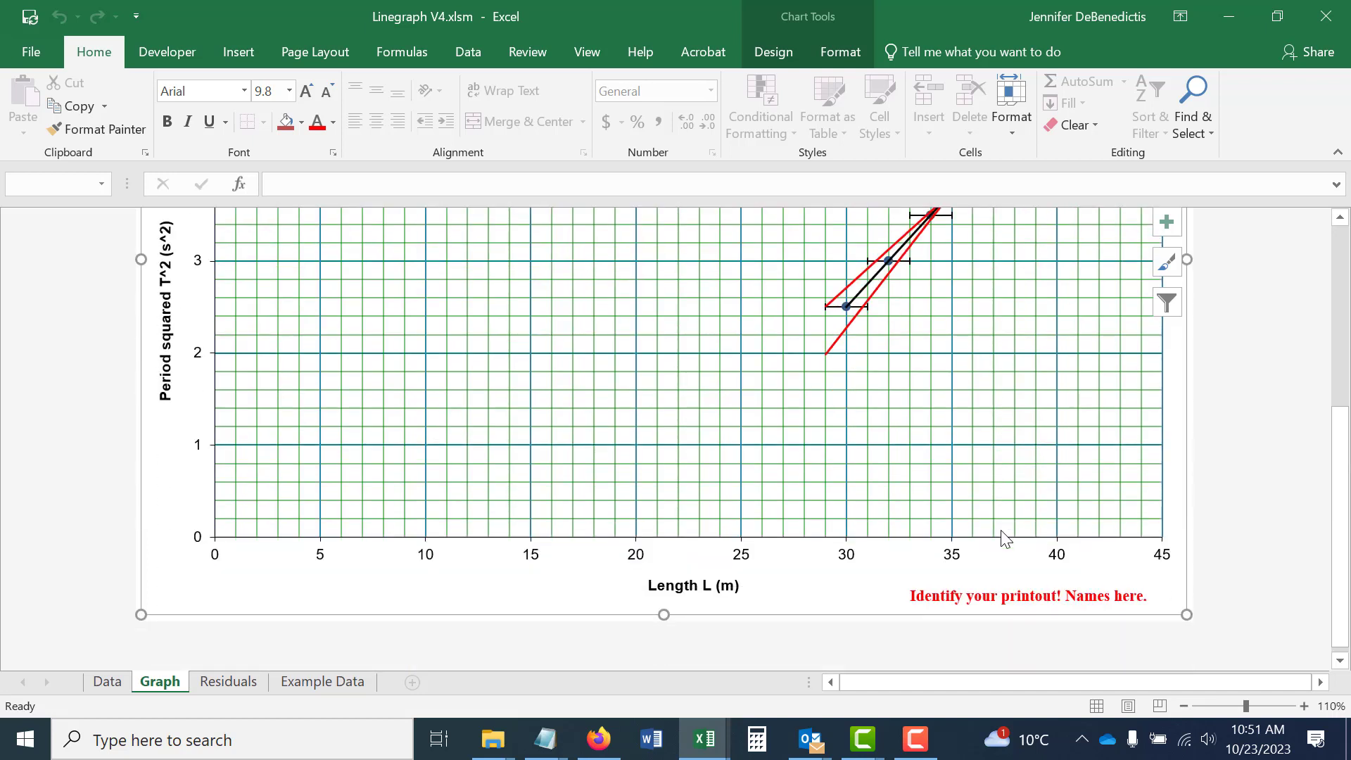
{"action": "left_click", "coordinate": [848, 560]}
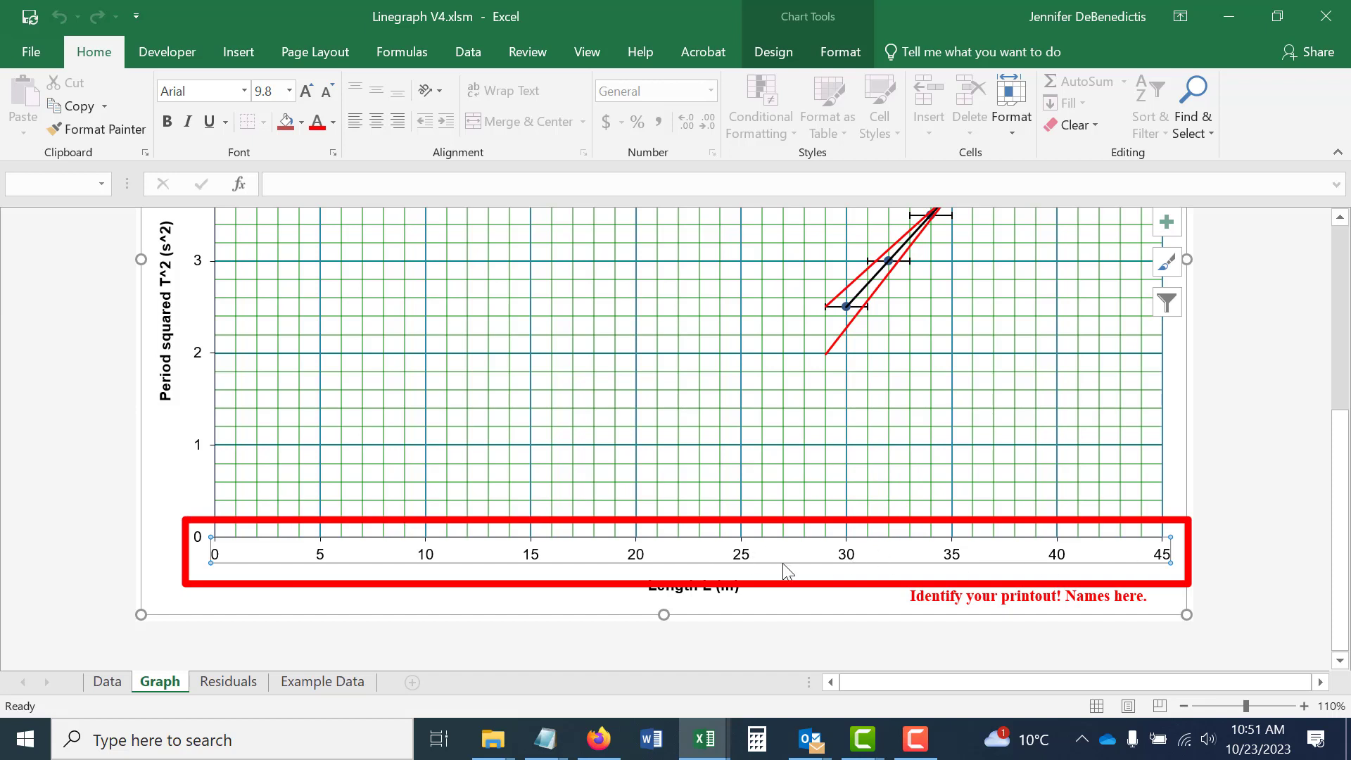
{"action": "right_click", "coordinate": [848, 557]}
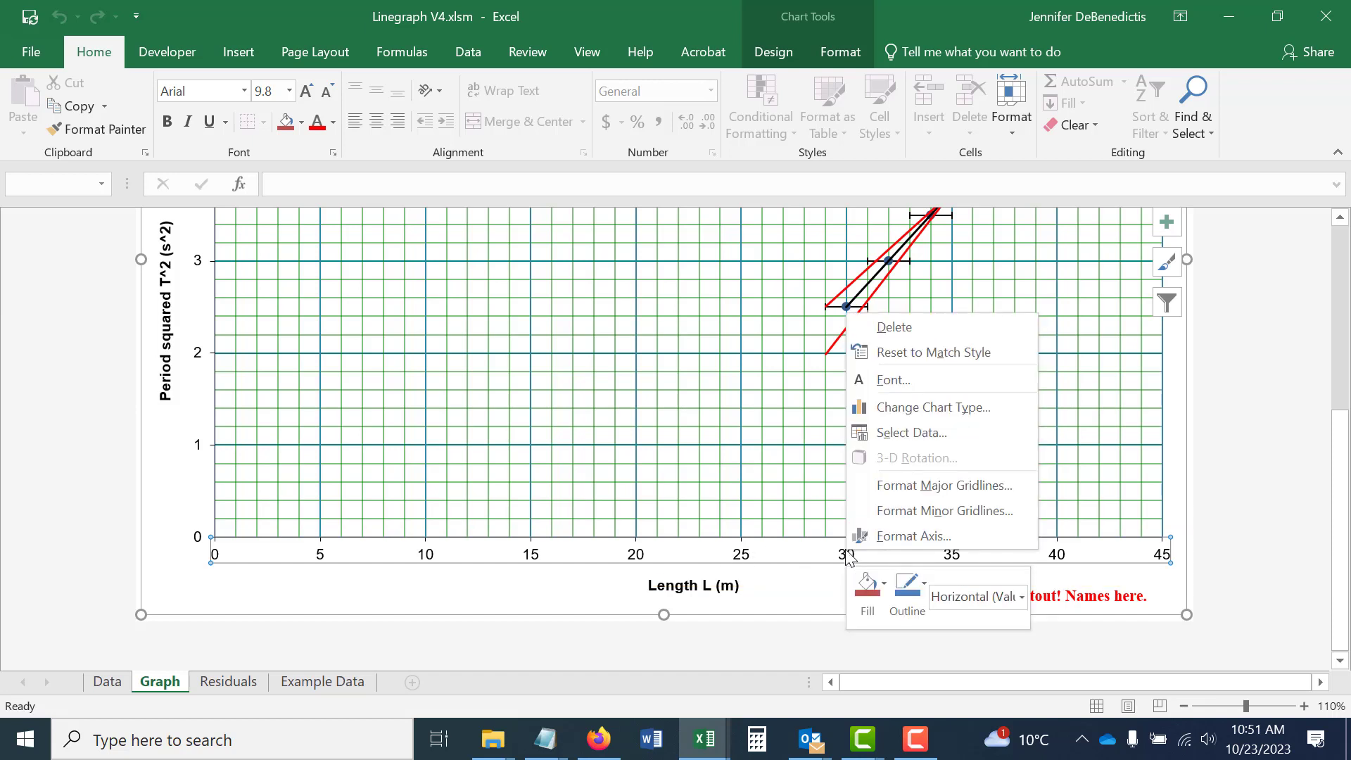
{"action": "left_click", "coordinate": [922, 541]}
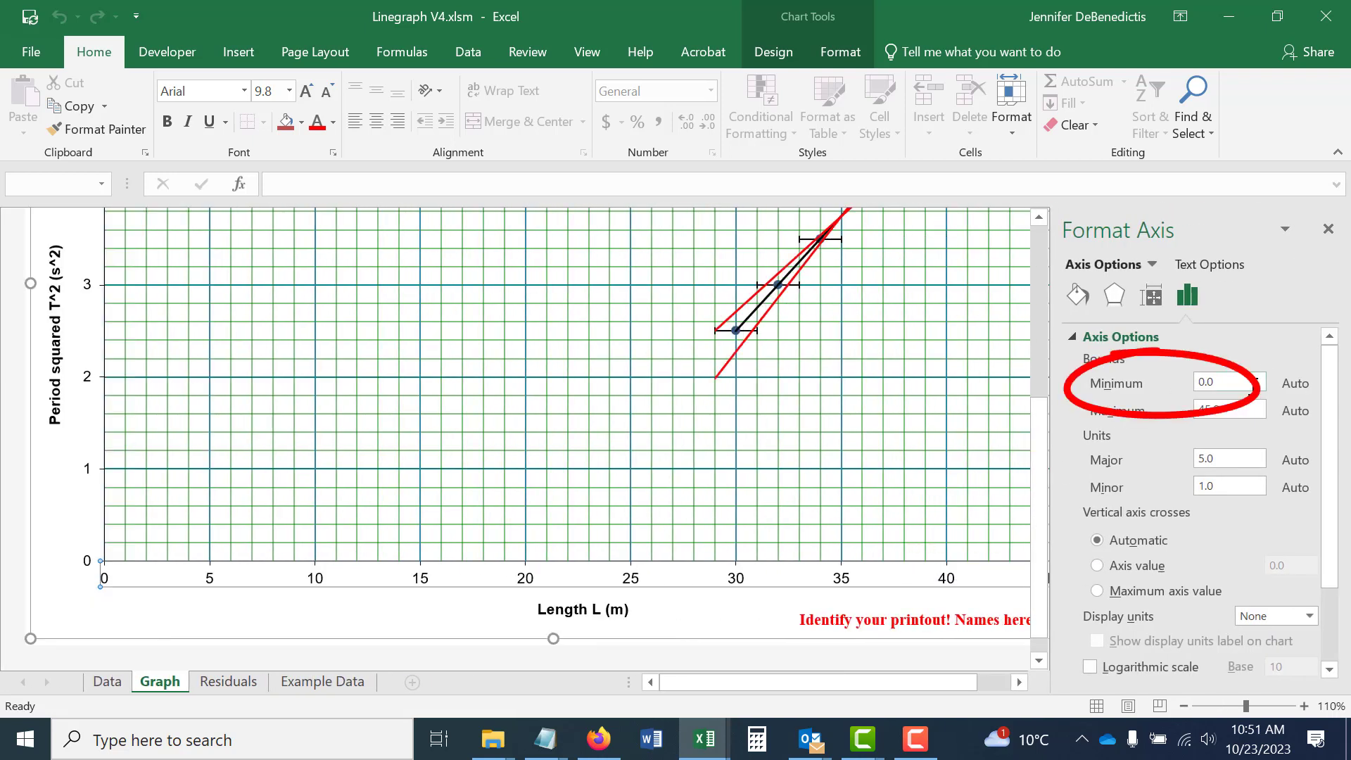
{"action": "left_click", "coordinate": [1245, 384]}
{"action": "type", "text": "28"}
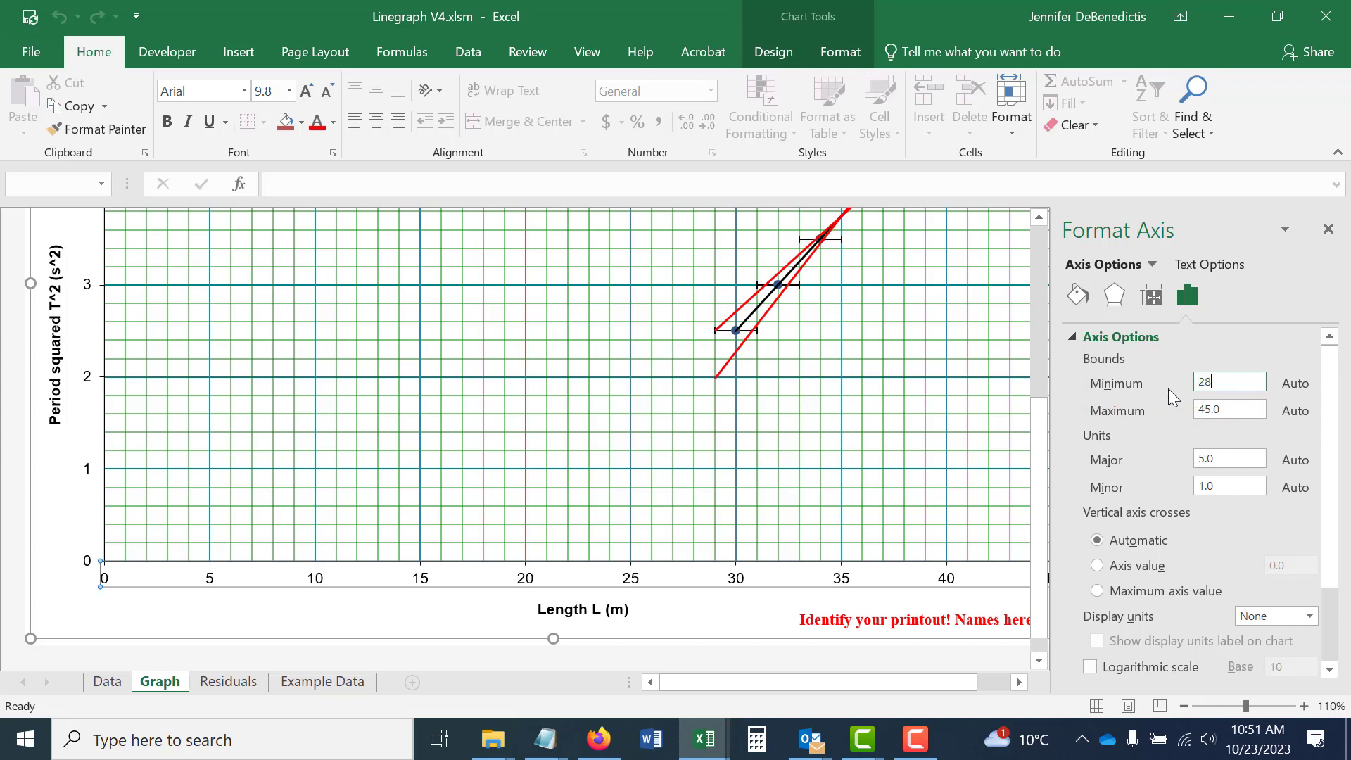
{"action": "left_click", "coordinate": [850, 441]}
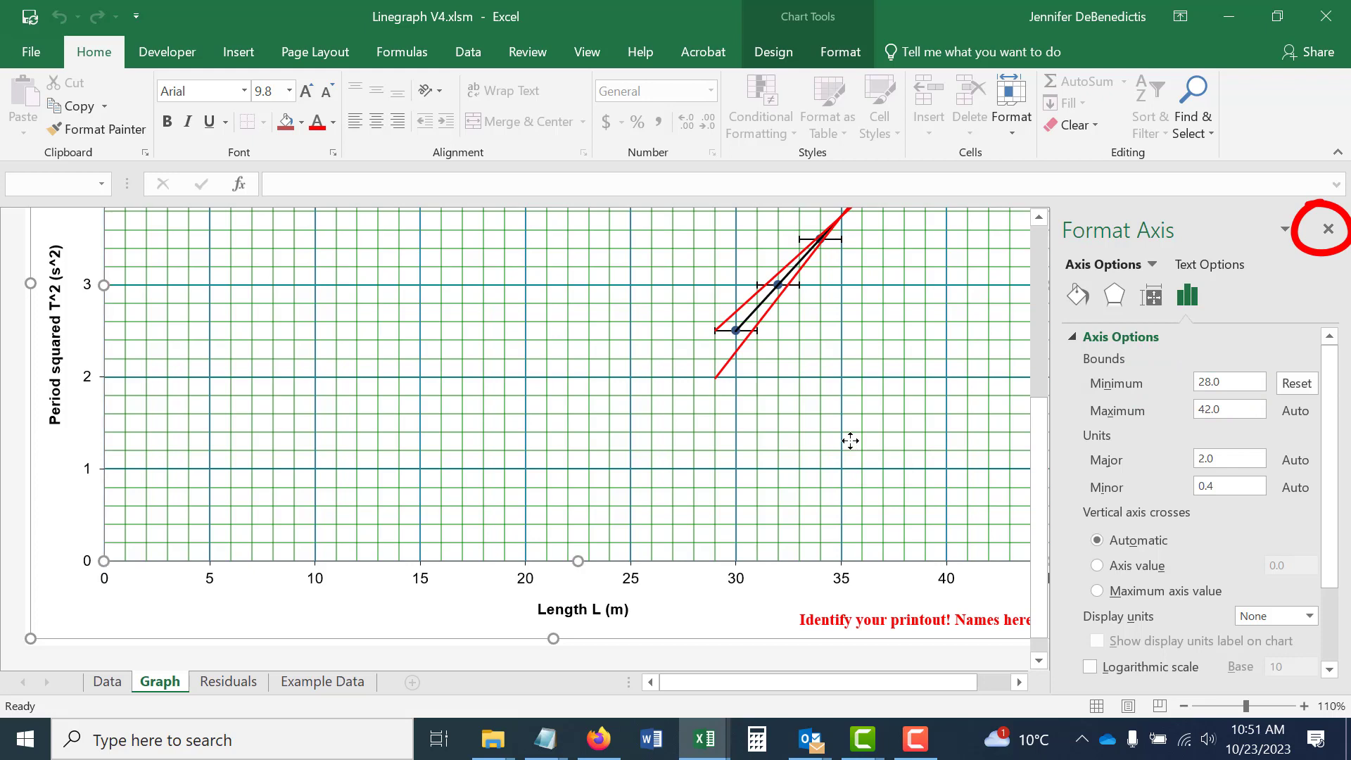
{"action": "left_click", "coordinate": [1328, 229]}
Set the minimum bound of the graph's vertical period-squared axis to 2, close the formatting options and review the rescaled plot.
{"action": "scroll", "coordinate": [880, 465], "scroll_direction": "up", "scroll_amount": 3}
{"action": "scroll", "coordinate": [881, 466], "scroll_direction": "up", "scroll_amount": 2}
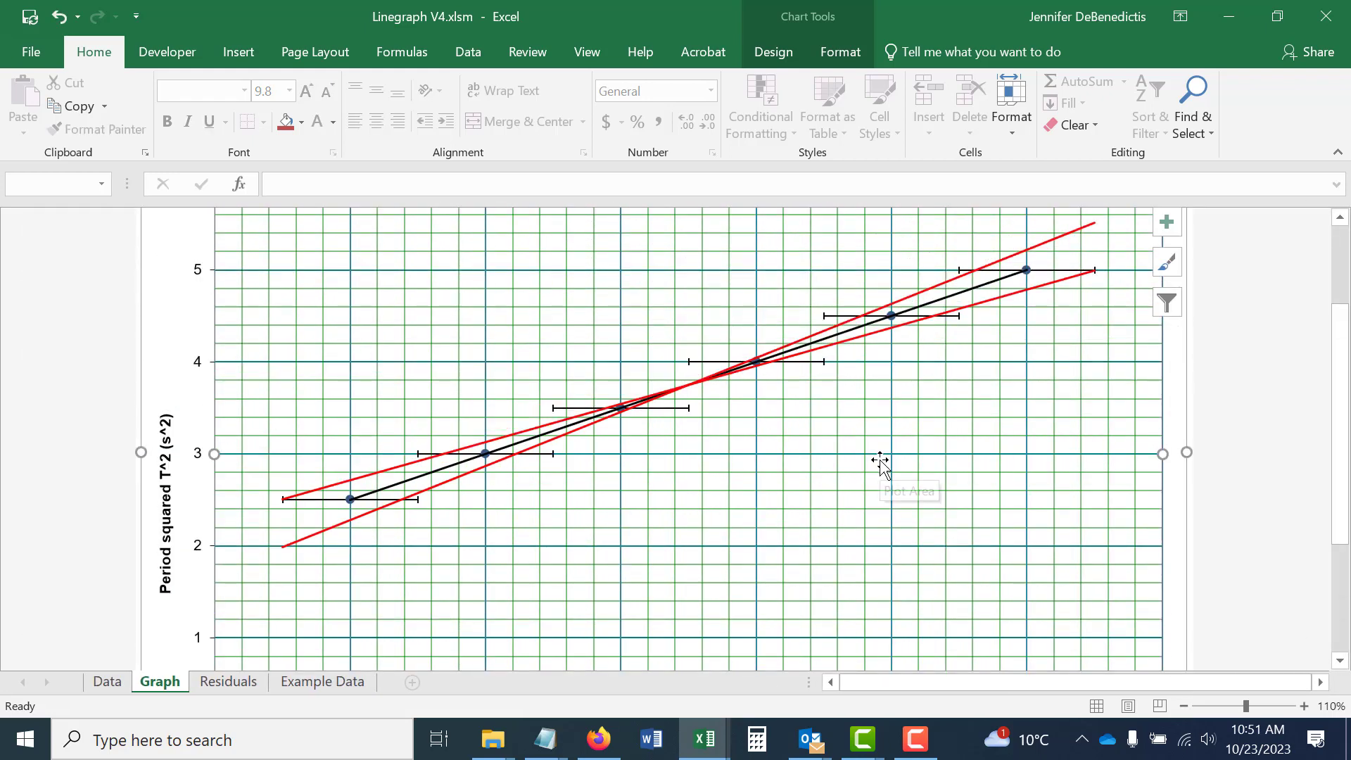
{"action": "scroll", "coordinate": [883, 465], "scroll_direction": "down", "scroll_amount": 3}
{"action": "scroll", "coordinate": [882, 459], "scroll_direction": "down", "scroll_amount": 1}
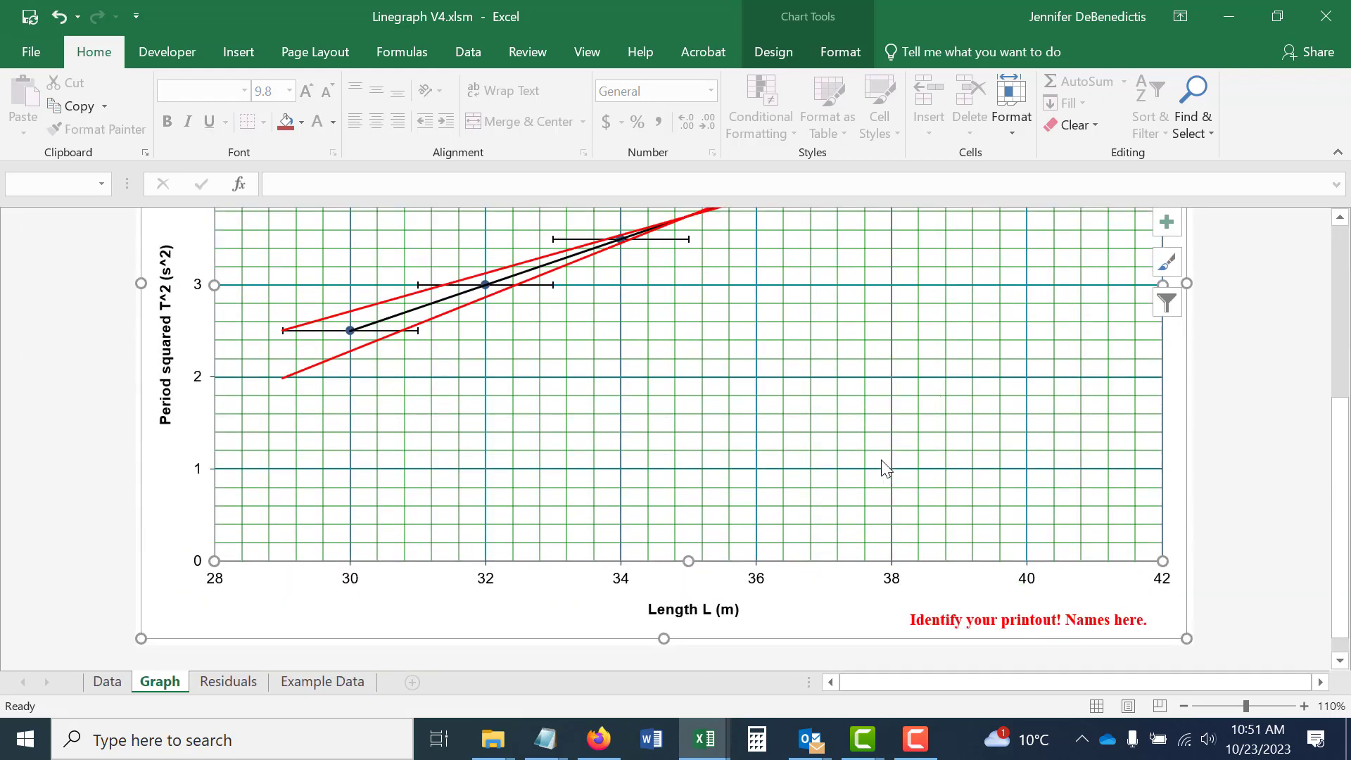
{"action": "scroll", "coordinate": [883, 459], "scroll_direction": "up", "scroll_amount": 4}
{"action": "scroll", "coordinate": [884, 458], "scroll_direction": "down", "scroll_amount": 3}
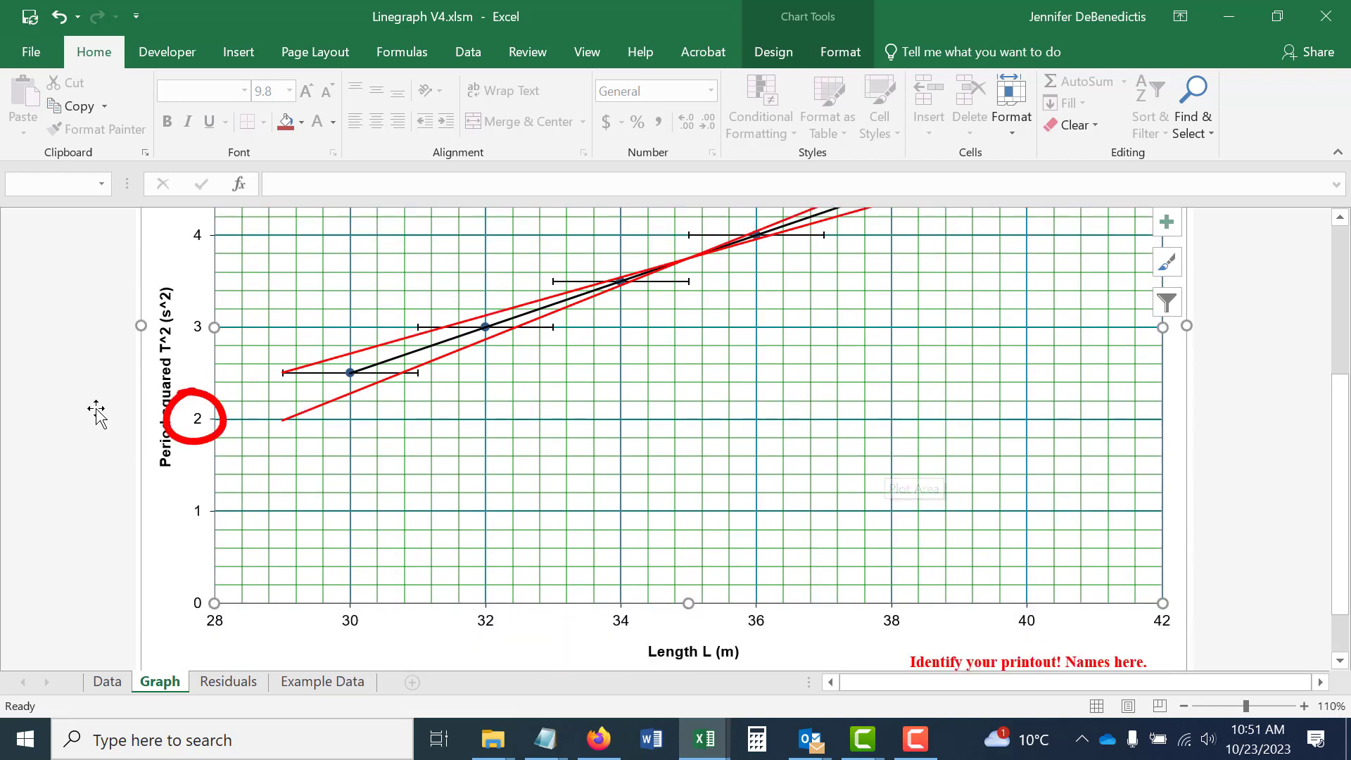
{"action": "left_click", "coordinate": [199, 424]}
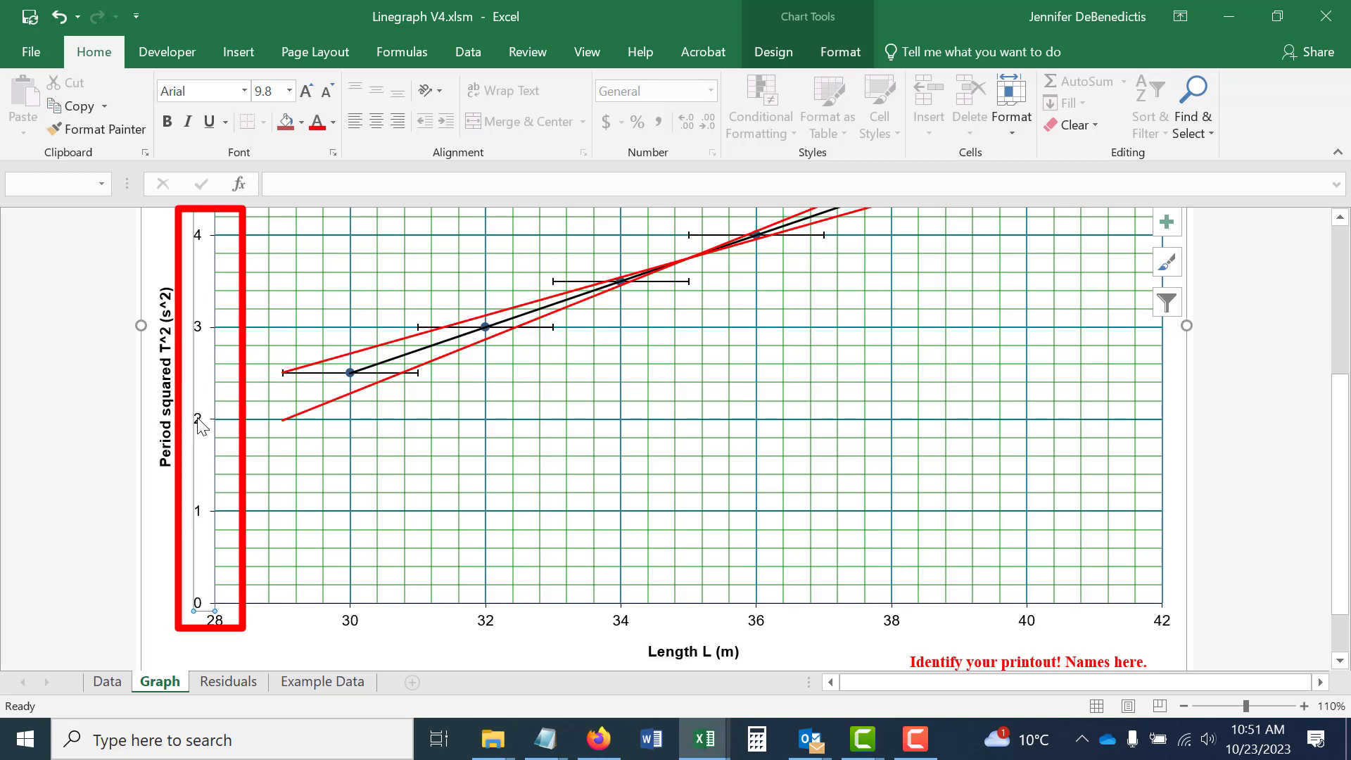
{"action": "right_click", "coordinate": [200, 424]}
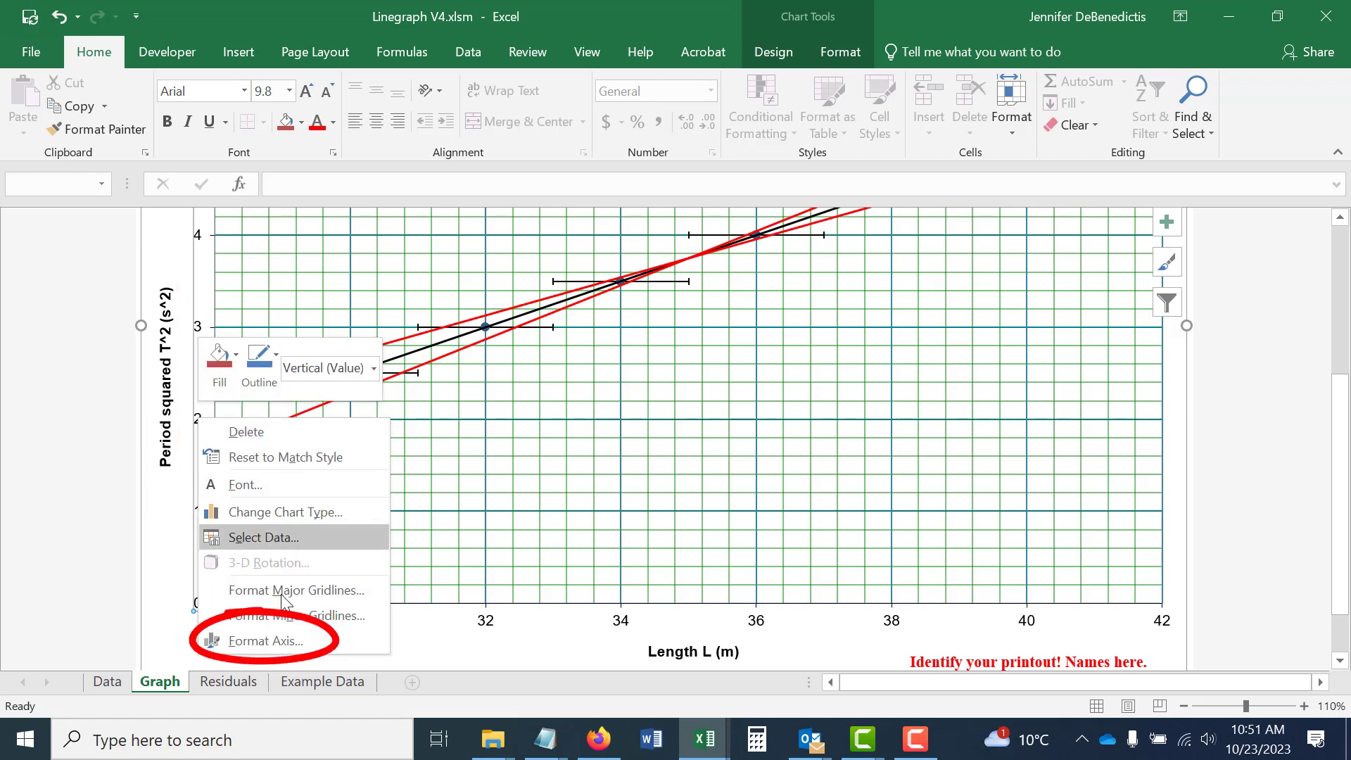
{"action": "left_click", "coordinate": [232, 640]}
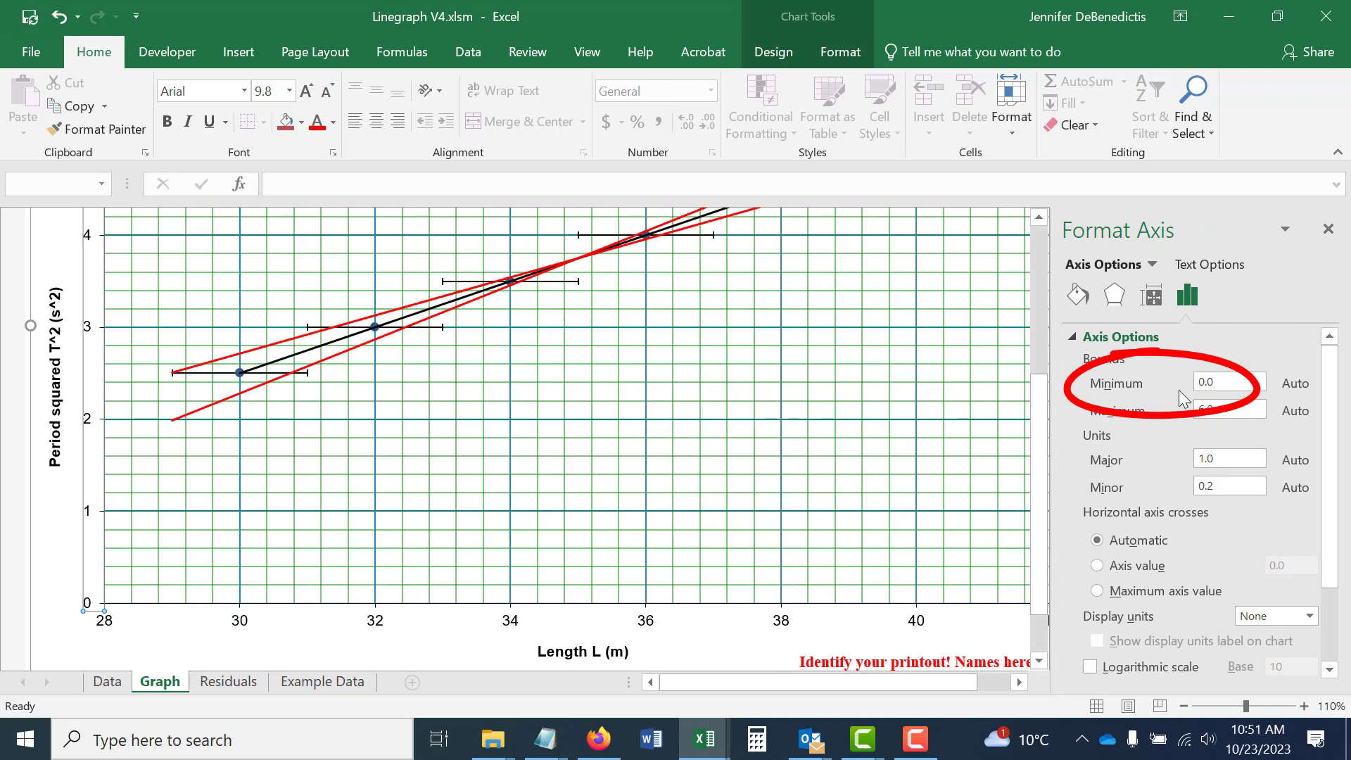
{"action": "left_click_drag", "start_coordinate": [1234, 378], "coordinate": [1143, 385]}
{"action": "type", "text": "2"}
{"action": "key", "text": "Tab"}
{"action": "left_click", "coordinate": [1330, 231]}
{"action": "scroll", "coordinate": [978, 399], "scroll_direction": "up", "scroll_amount": 4}
{"action": "scroll", "coordinate": [978, 399], "scroll_direction": "down", "scroll_amount": 4}
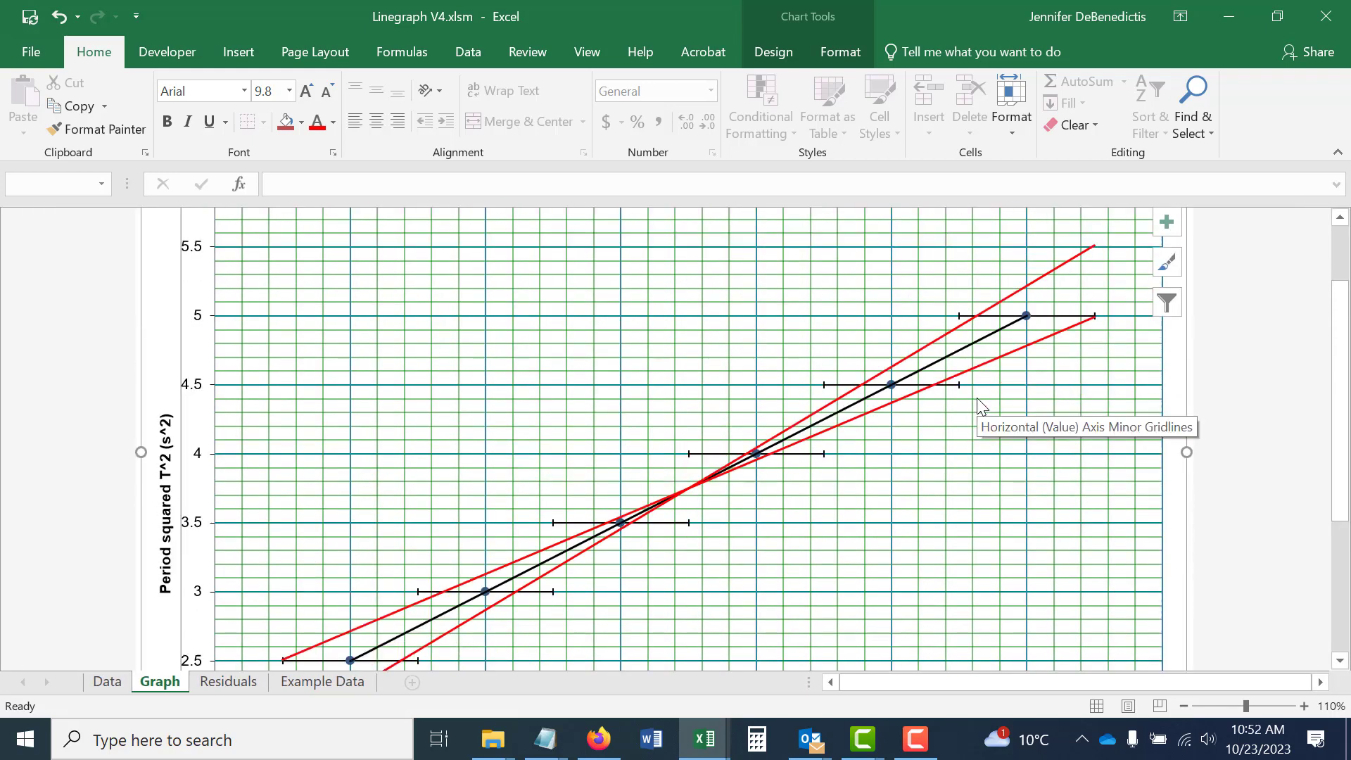
{"action": "scroll", "coordinate": [980, 405], "scroll_direction": "up", "scroll_amount": 2}
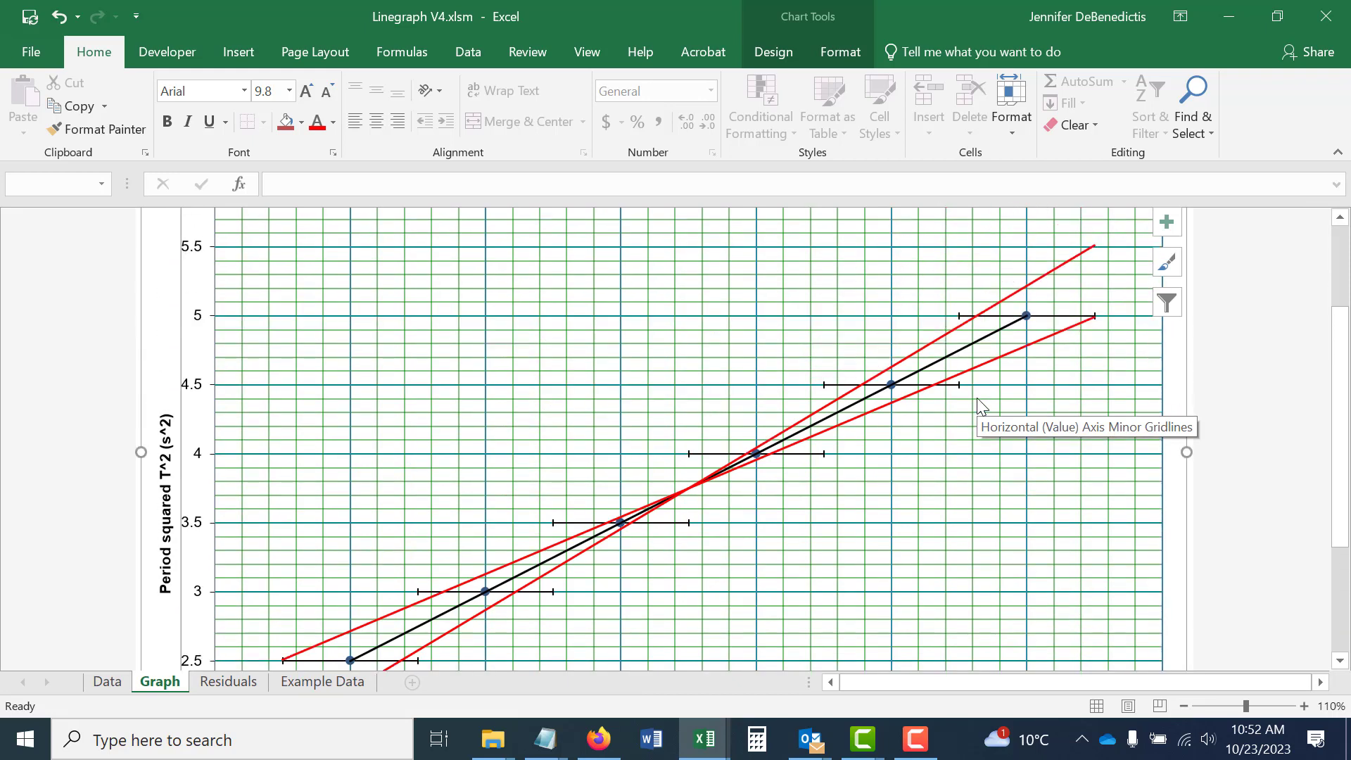